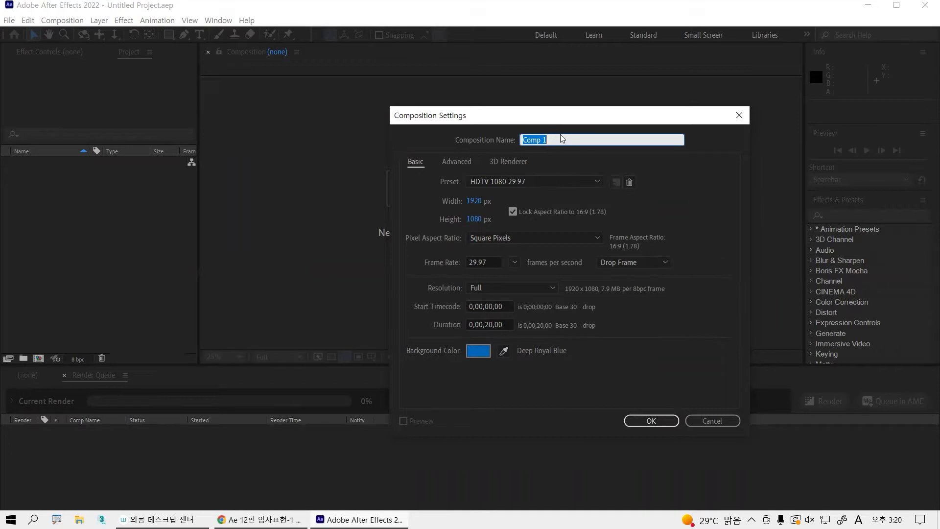
Step: Name the new composition 크로마키-물방울, copy that name, and create the composition with the HDTV 1080 29.97 preset
left_click_drag(560, 137, 440, 141)
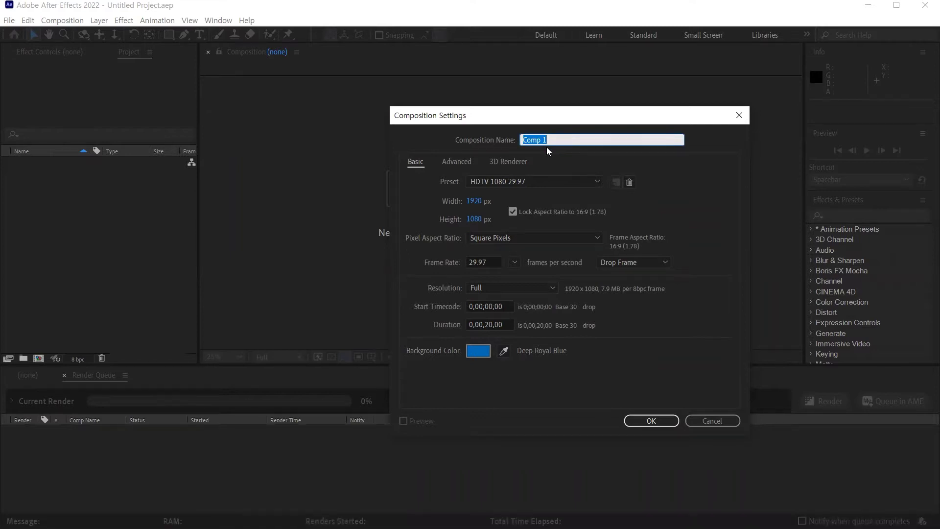
key("BackSpace")
type("크로마키-물방울")
key("shift+Left")
key("shift+Left")
key("shift+Left")
key("shift+Home")
key("ctrl+c")
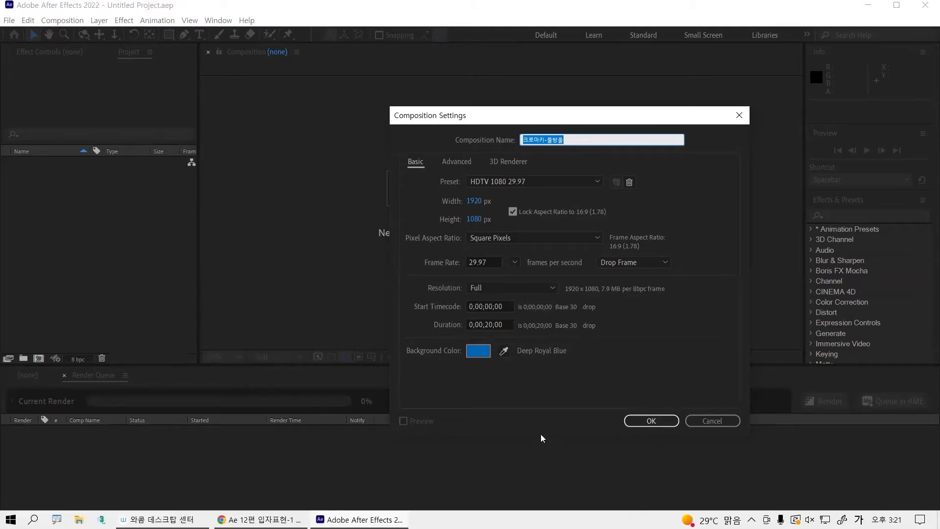
left_click(667, 421)
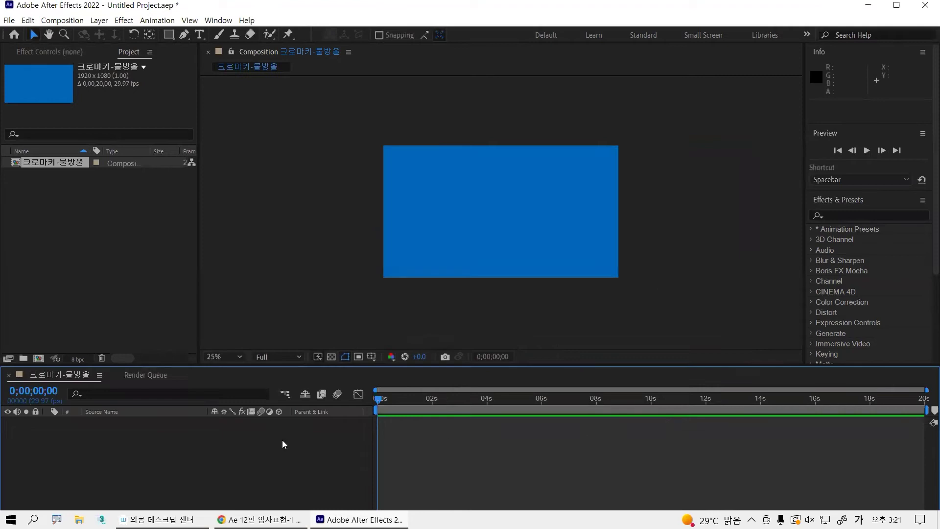
Step: Save the project in the Wall folder under the copied name 크로마키-물방울
left_click(79, 267)
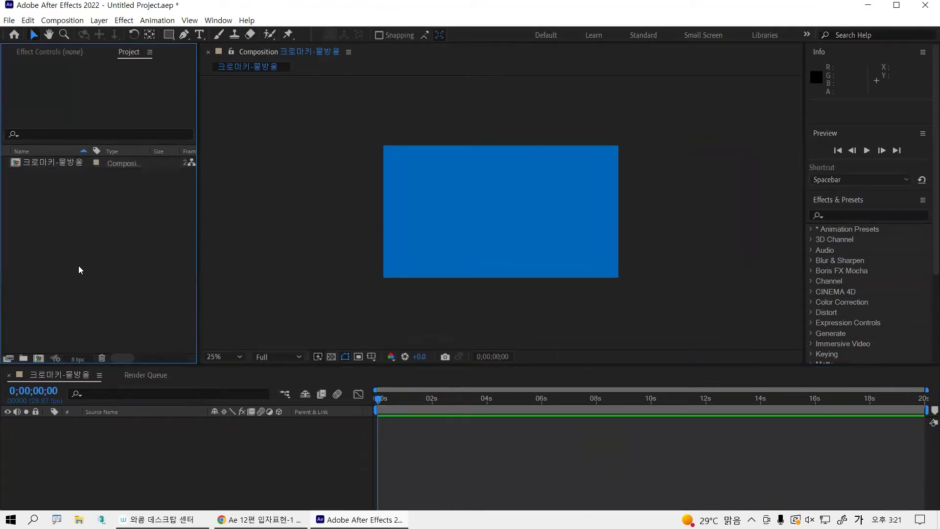
key("ctrl+s")
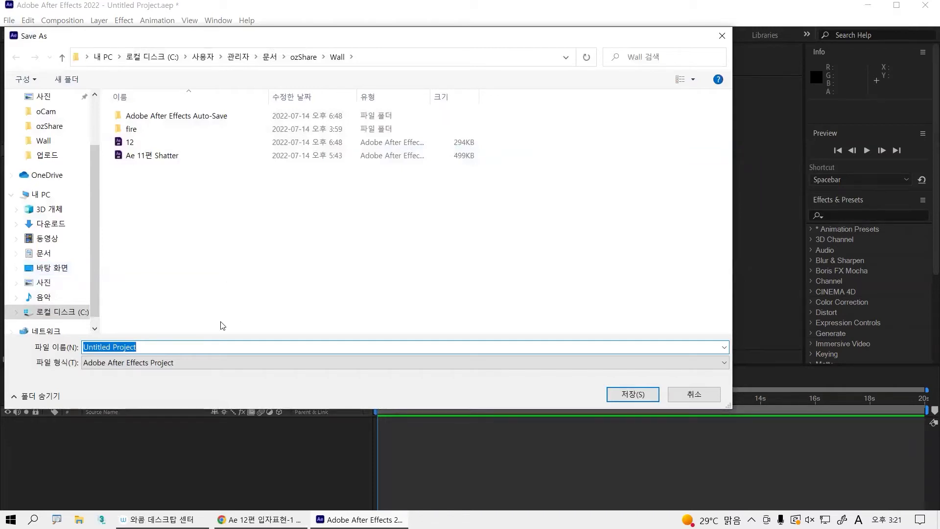
key("ctrl+v")
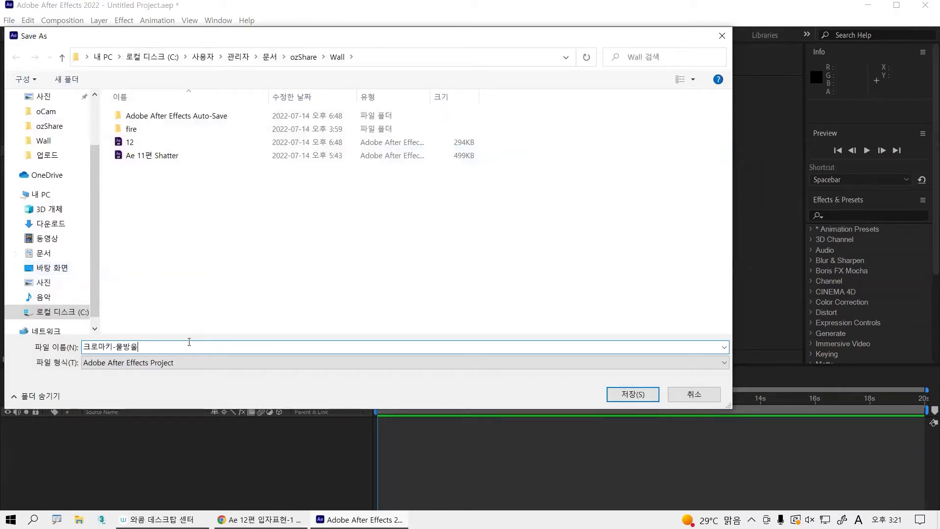
left_click(631, 395)
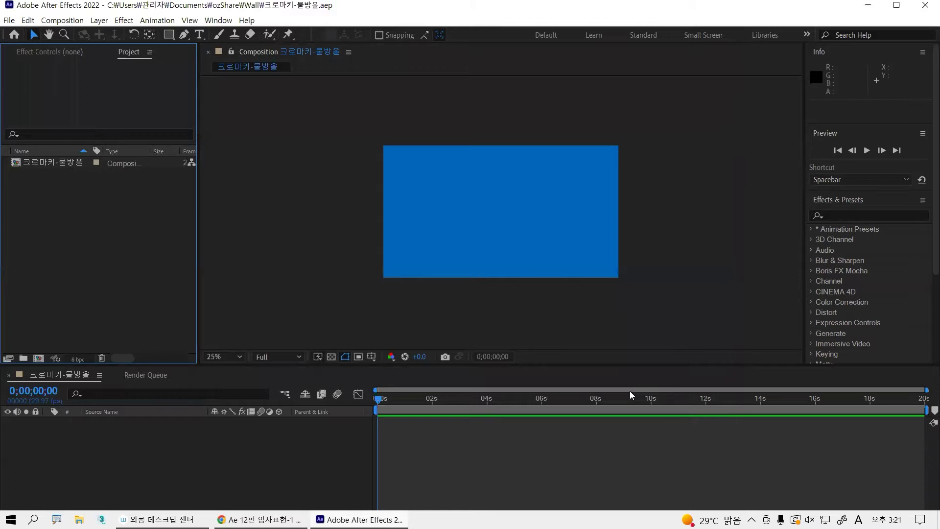
Step: Import the Illustrator file waterdrop from the ozShare folder as footage with merged layers
double_click(122, 304)
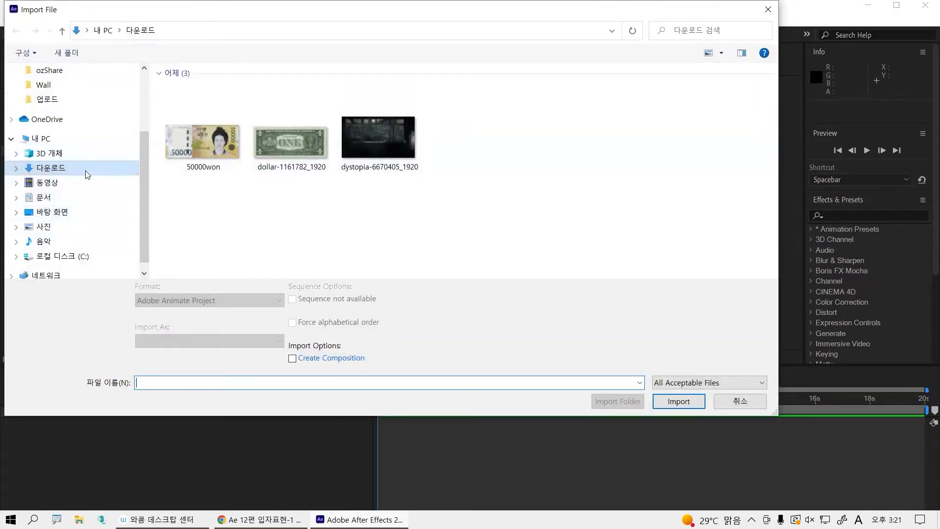
left_click(49, 70)
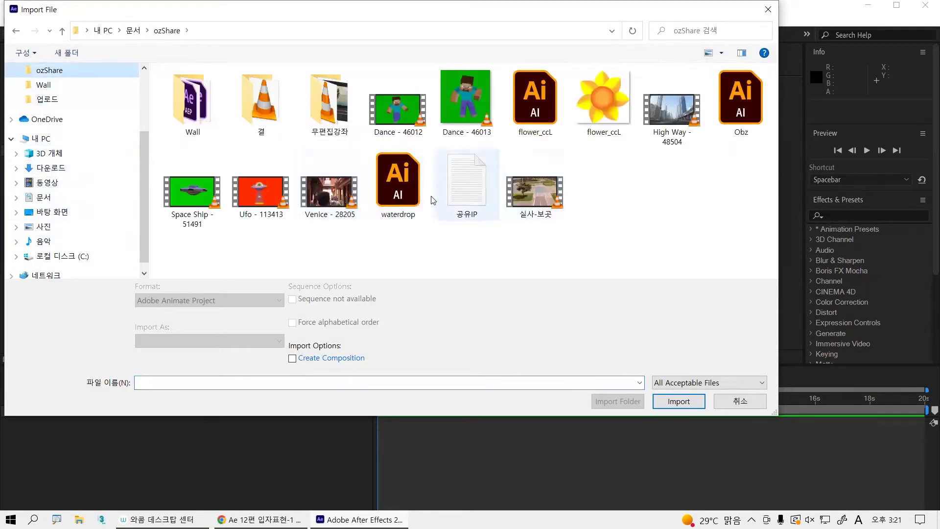
left_click(406, 186)
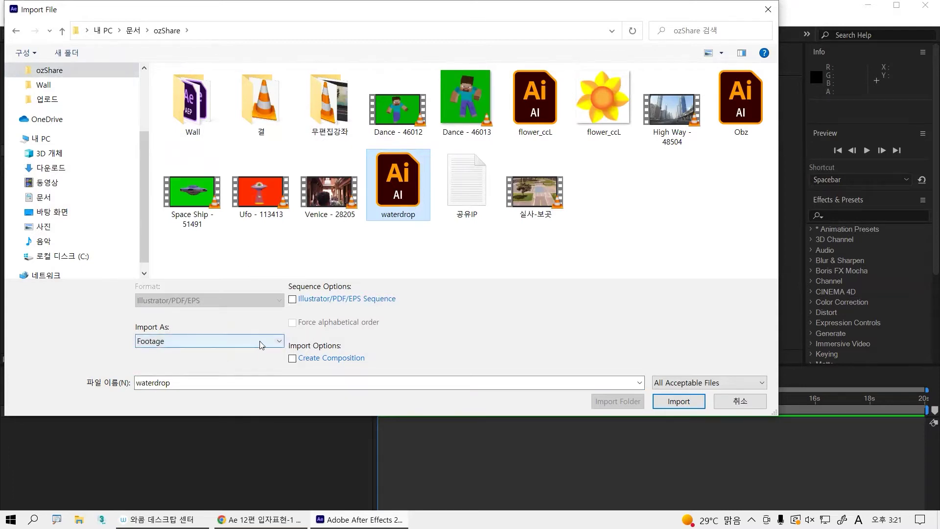
left_click(677, 401)
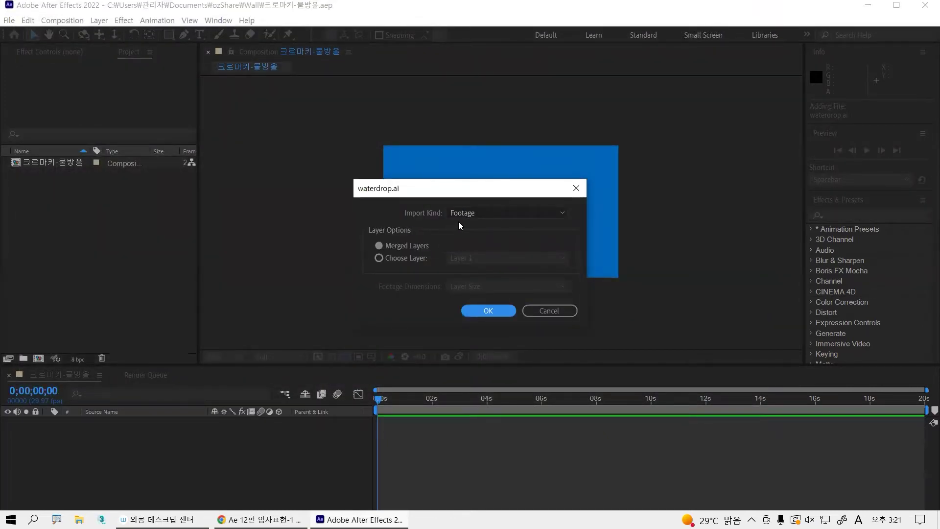
left_click(469, 214)
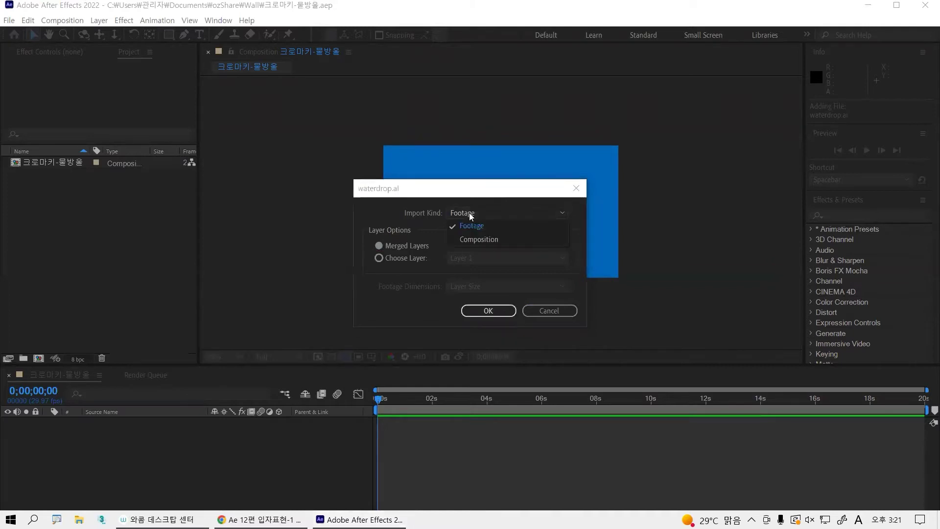
left_click(484, 192)
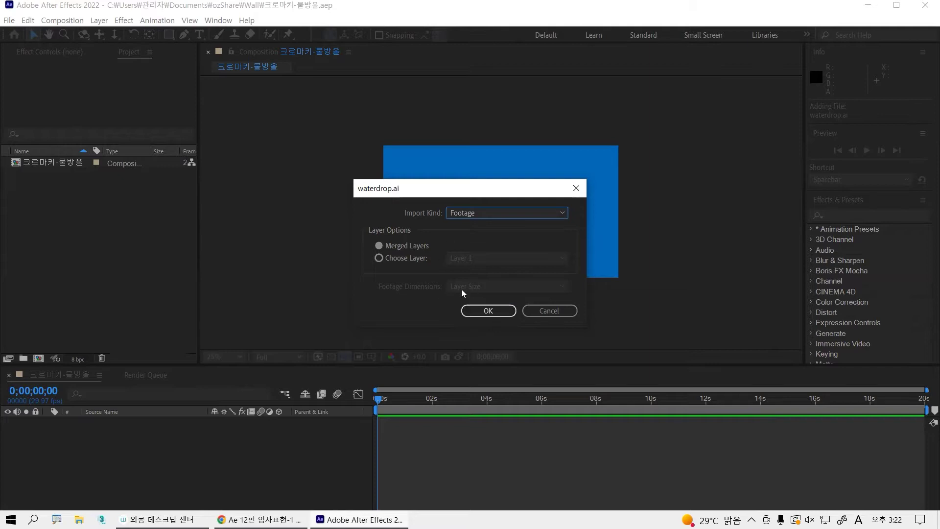
left_click(488, 310)
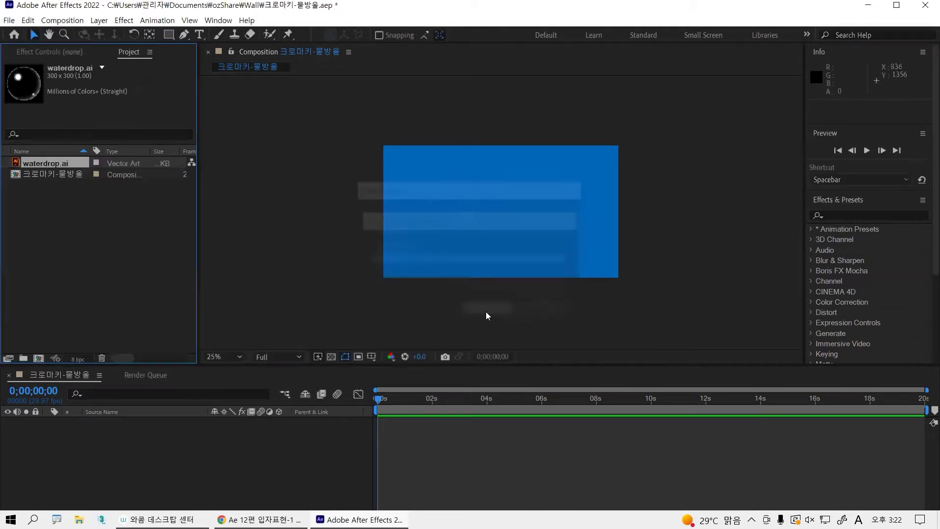
Step: Add the waterdrop.ai footage to the 크로마키-물방울 composition as a layer and inspect the droplet up close
left_click(18, 163)
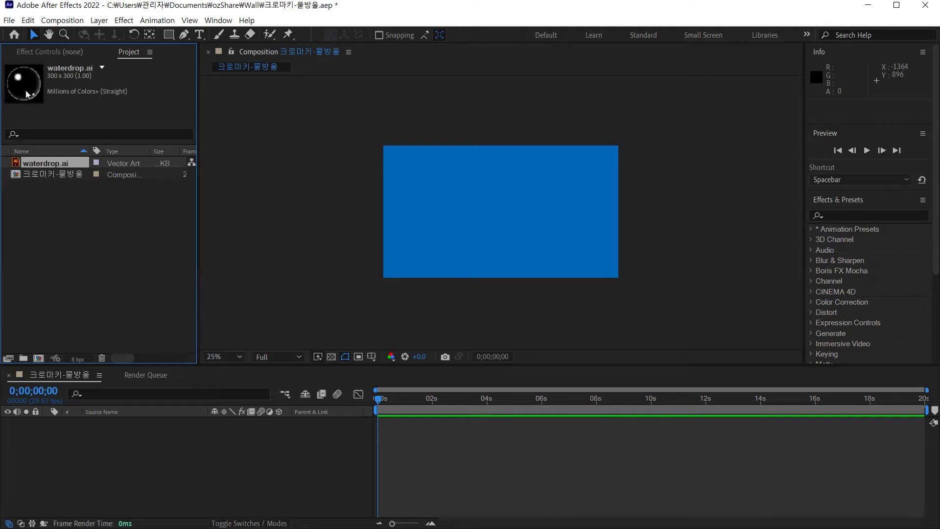
left_click_drag(41, 84, 88, 431)
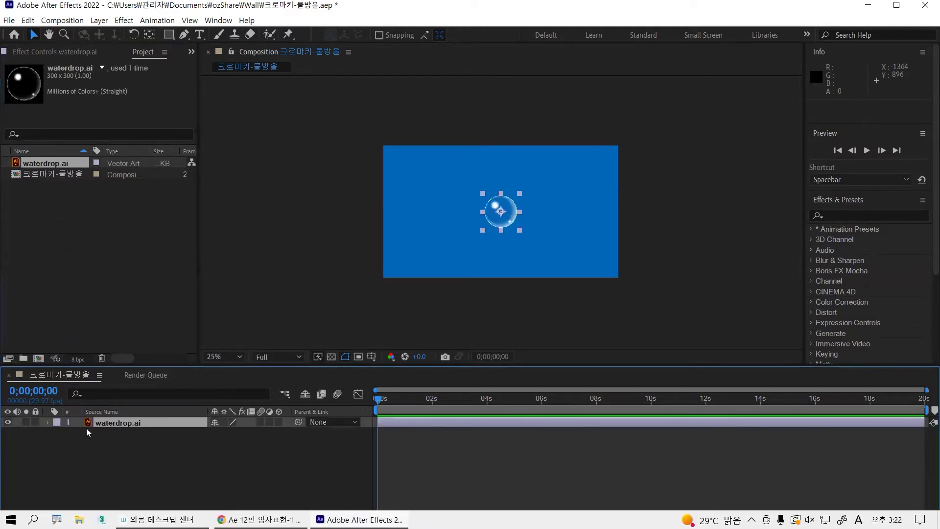
left_click(510, 299)
scroll(499, 220, "up", 6)
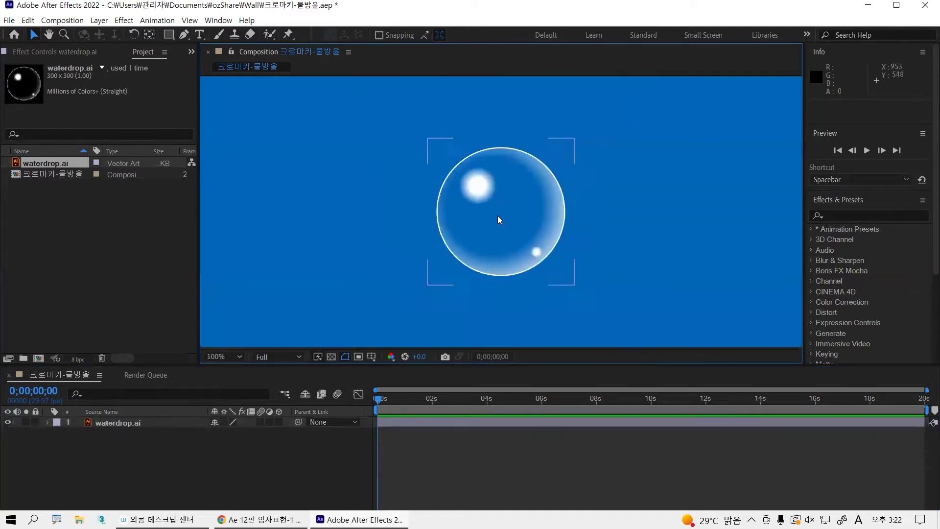
scroll(499, 219, "down", 3)
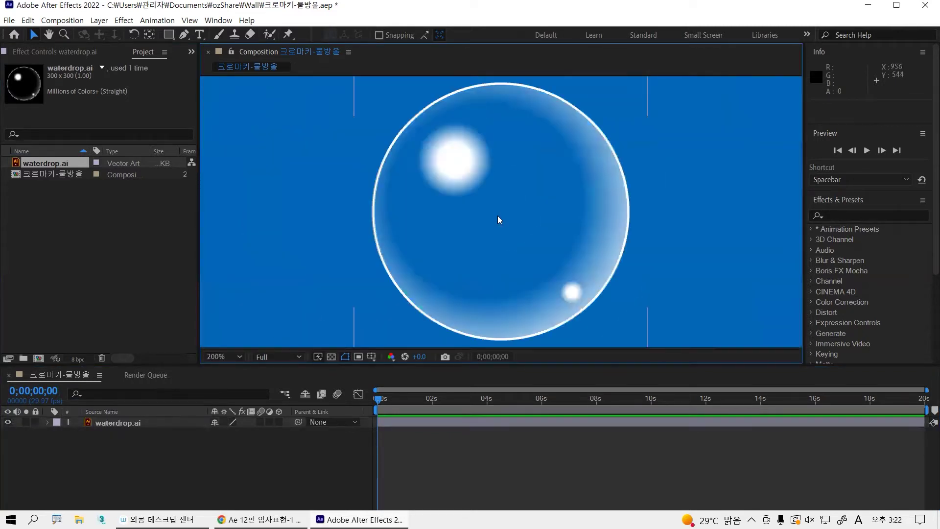
Step: Fit the whole composition in the viewer and hide the waterdrop.ai layer
left_click(196, 439)
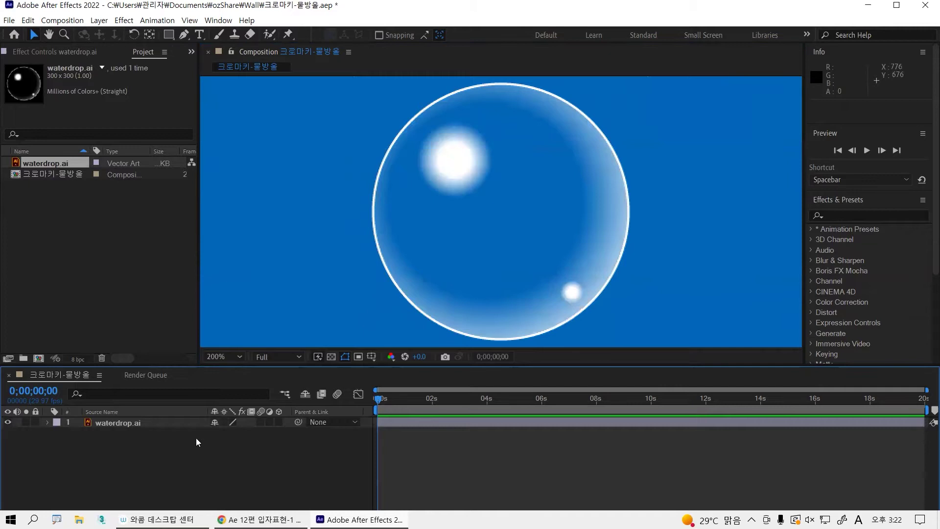
left_click(150, 422)
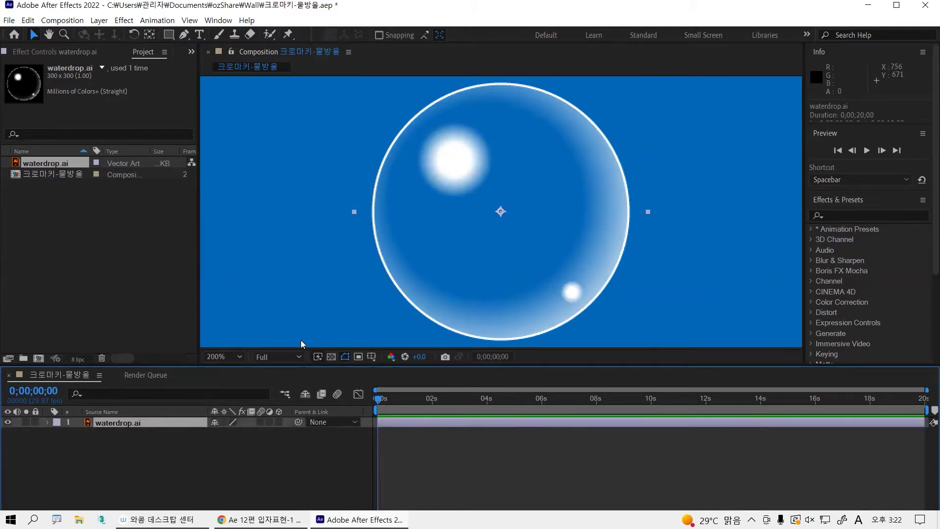
key("shift+slash")
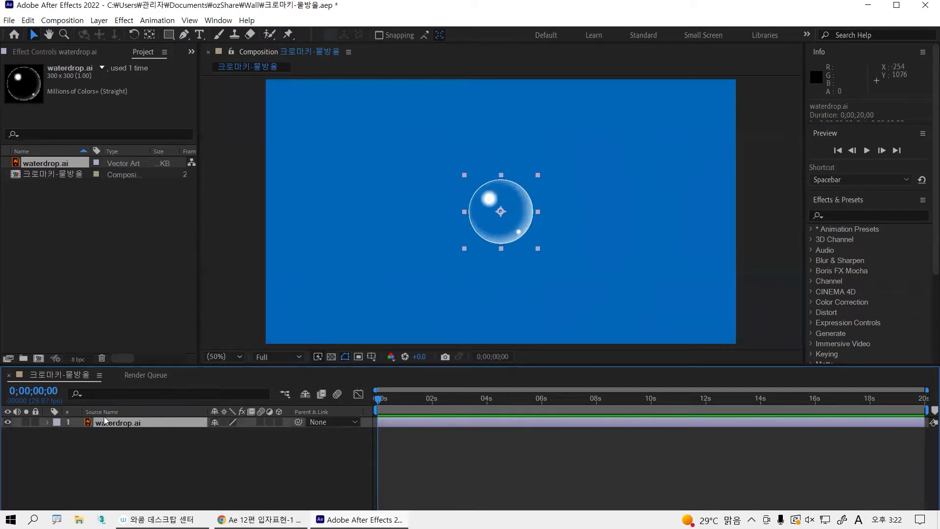
left_click(125, 453)
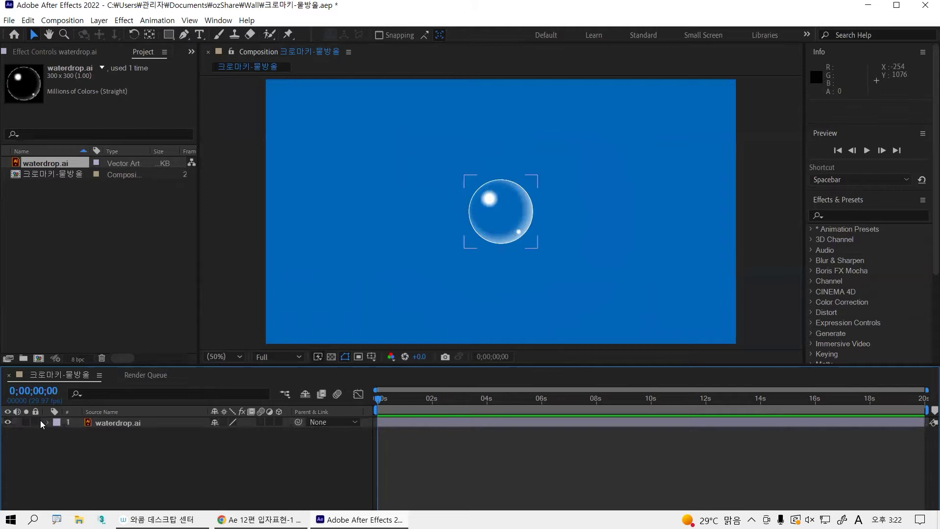
left_click(8, 422)
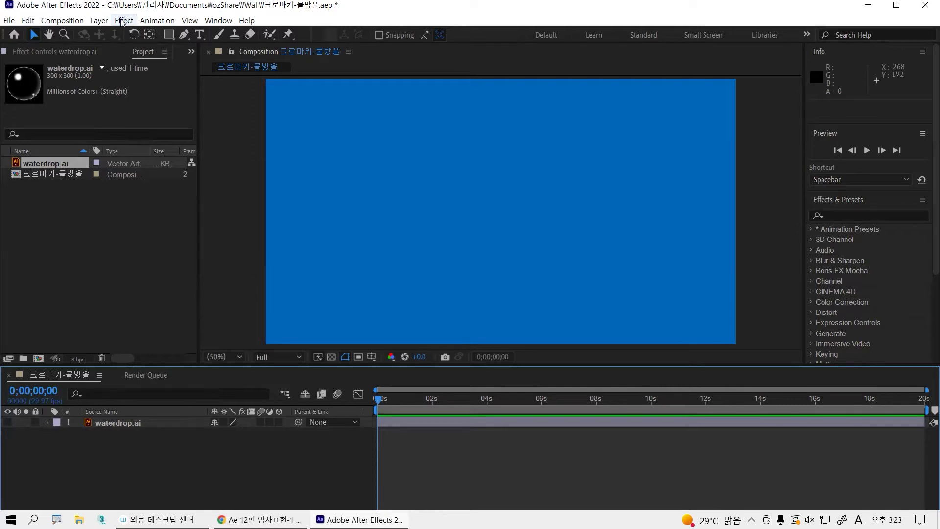
left_click(98, 20)
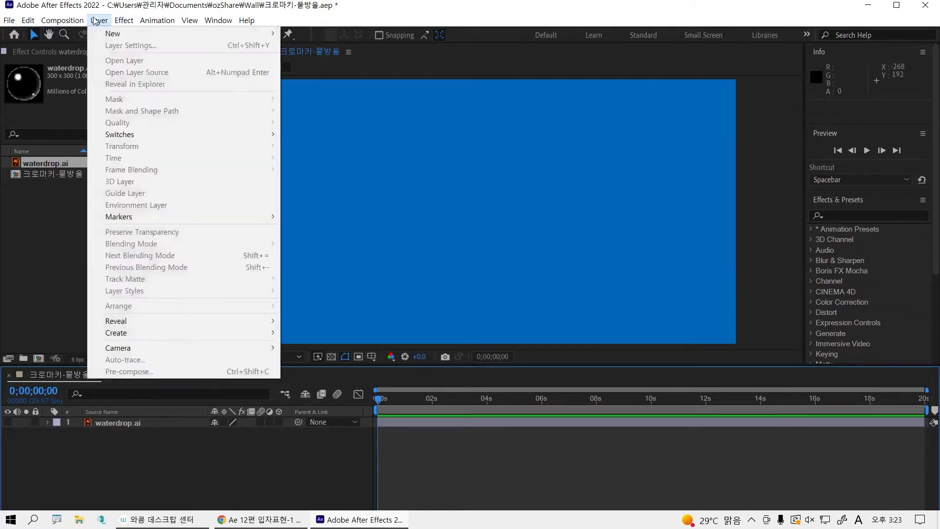
mouse_move(109, 33)
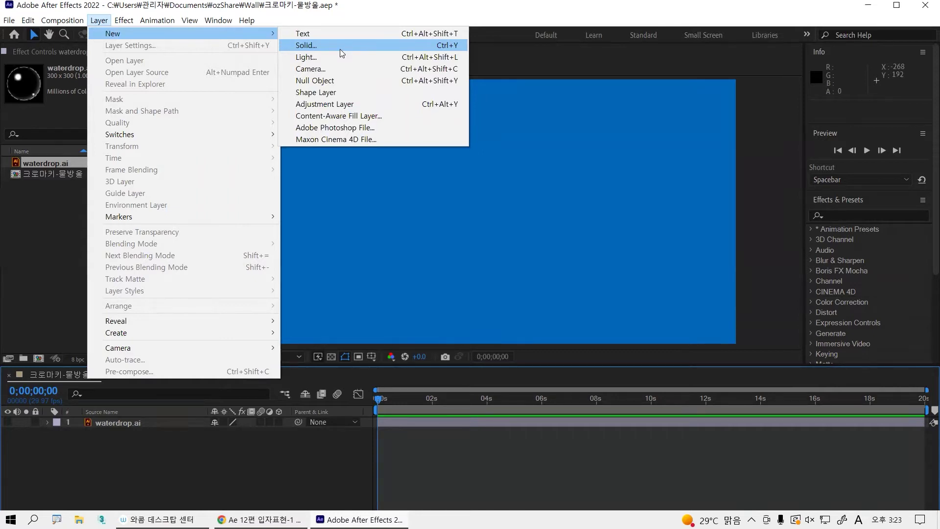
left_click(177, 463)
right_click(125, 460)
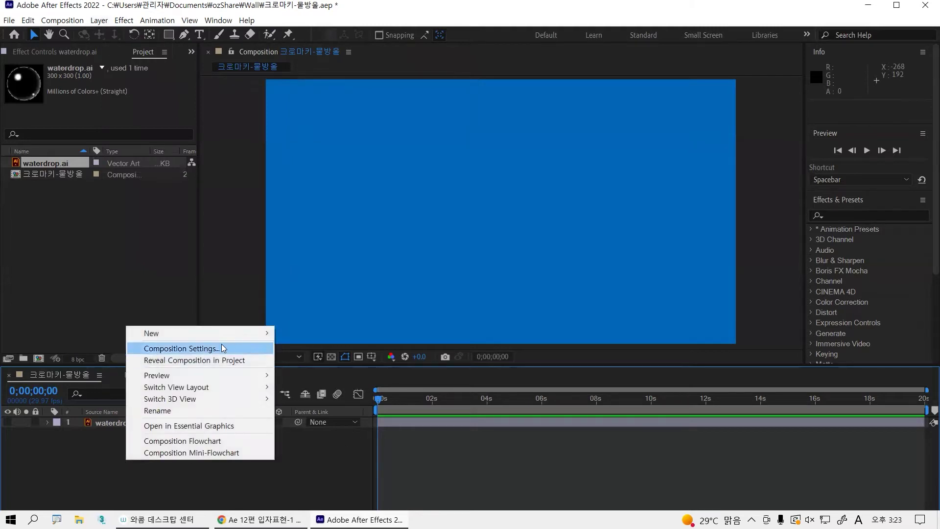
mouse_move(211, 333)
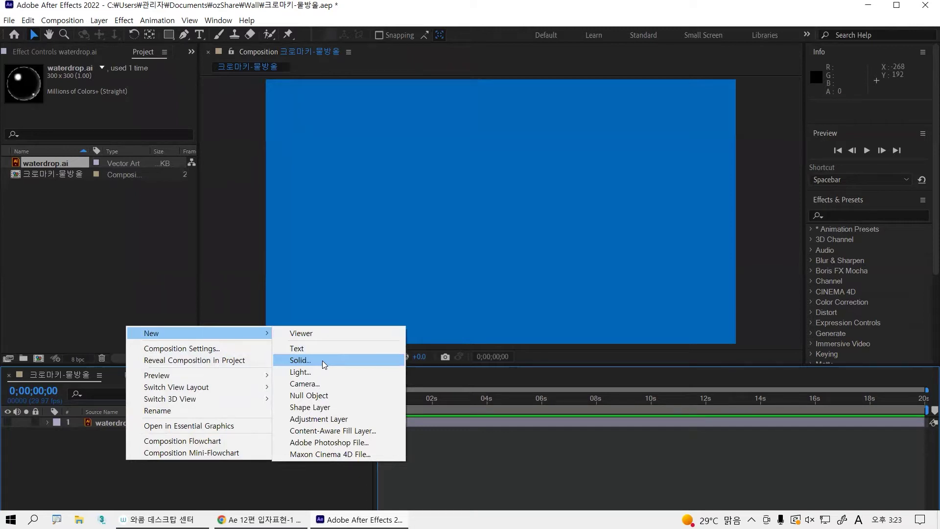
left_click(163, 475)
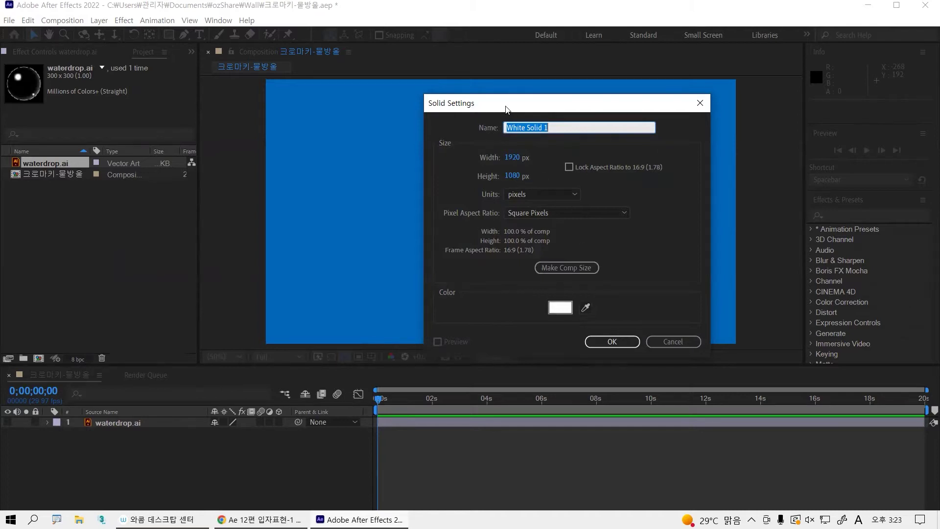
Step: Create a white 1920 x 1080 px solid layer named Pwd
left_click_drag(506, 109, 445, 124)
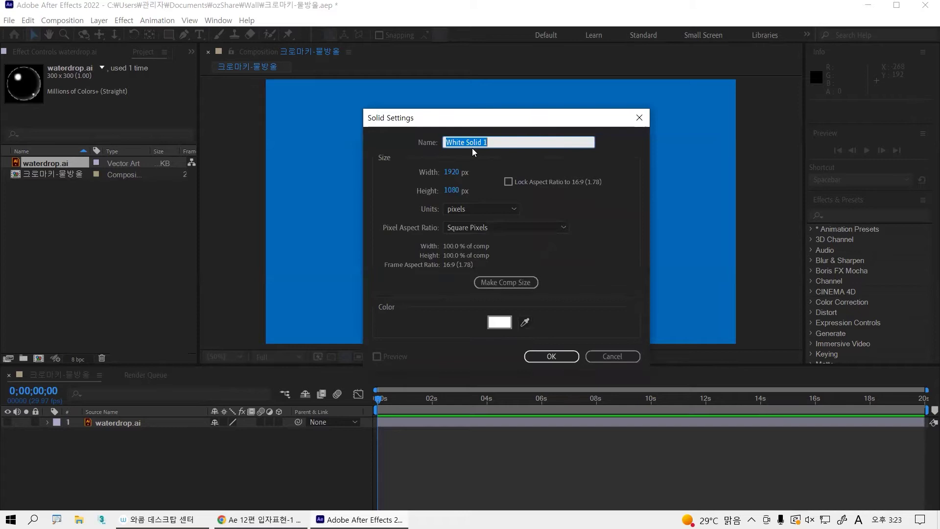
type("wd")
left_click(551, 355)
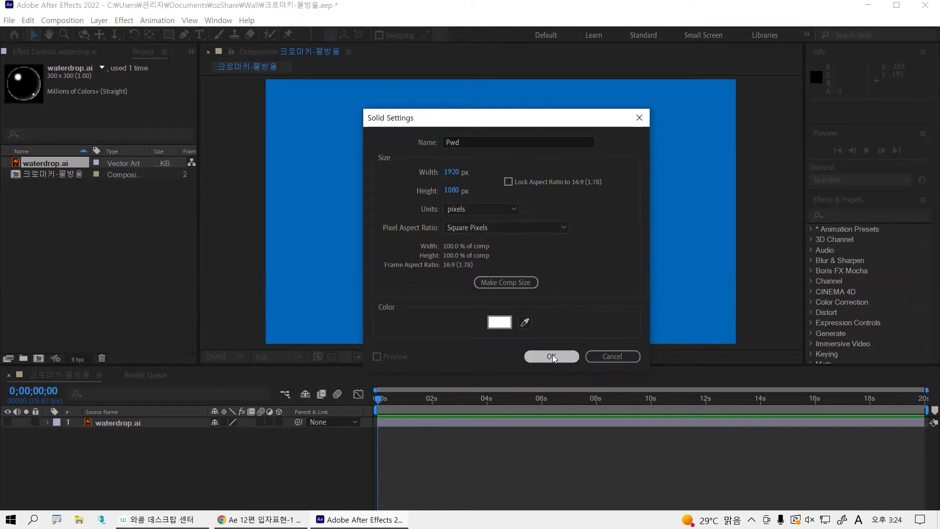
left_click(207, 450)
Step: Search the effects for "cc p" and apply CC Particle World to the Pwd solid layer
left_click(118, 422)
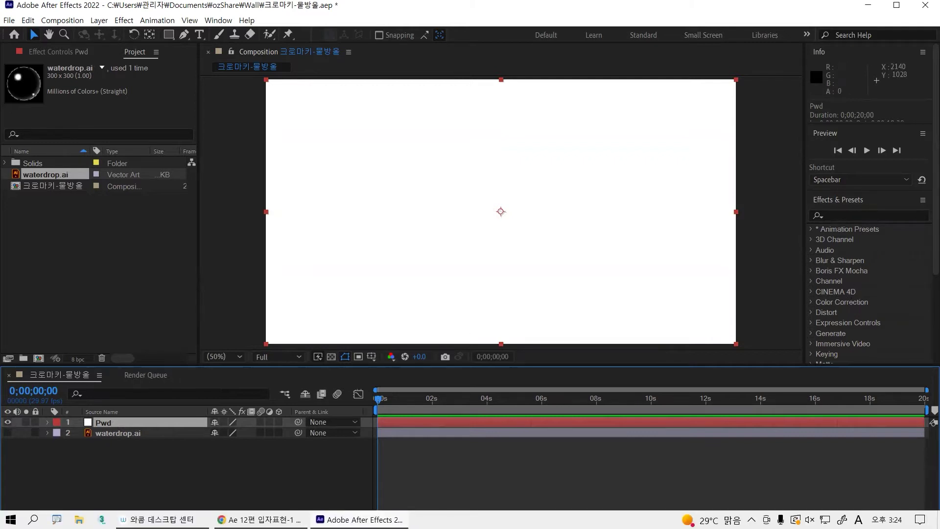
scroll(924, 345, "down", 5)
scroll(924, 212, "up", 5)
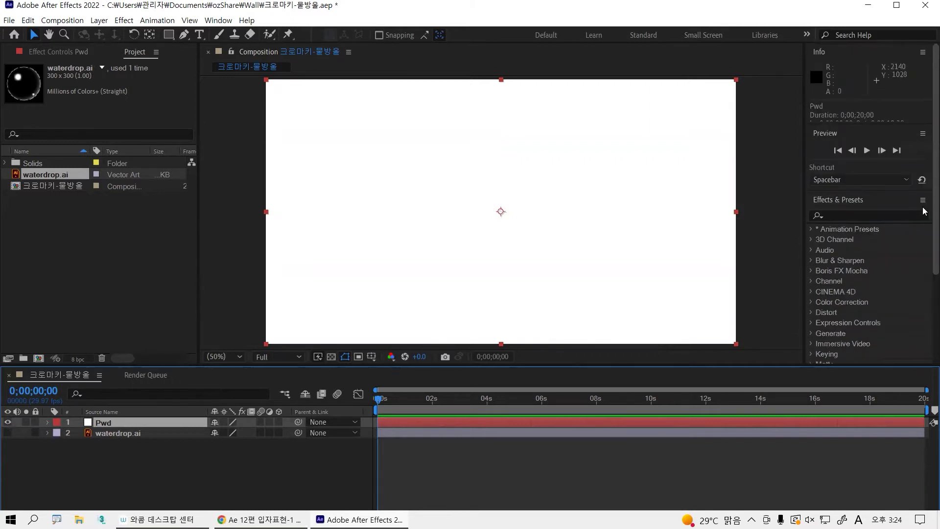
left_click(842, 216)
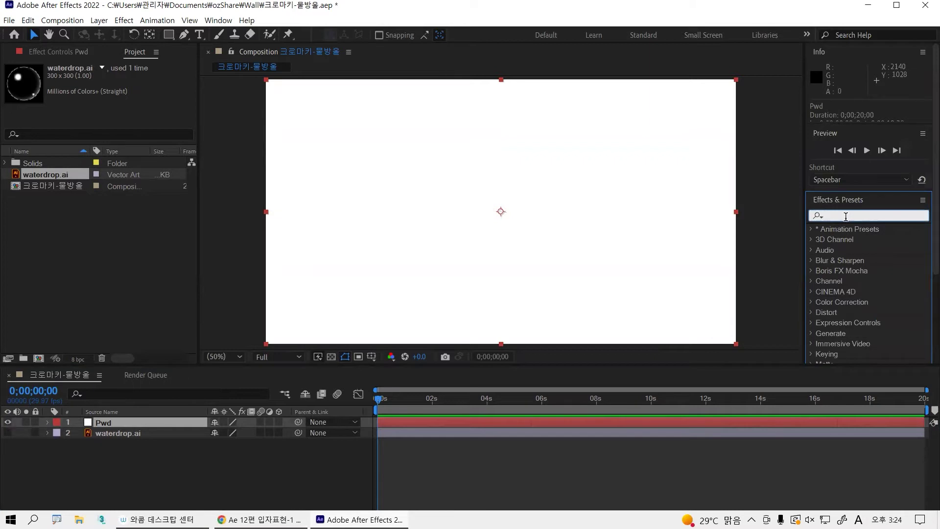
type("cc")
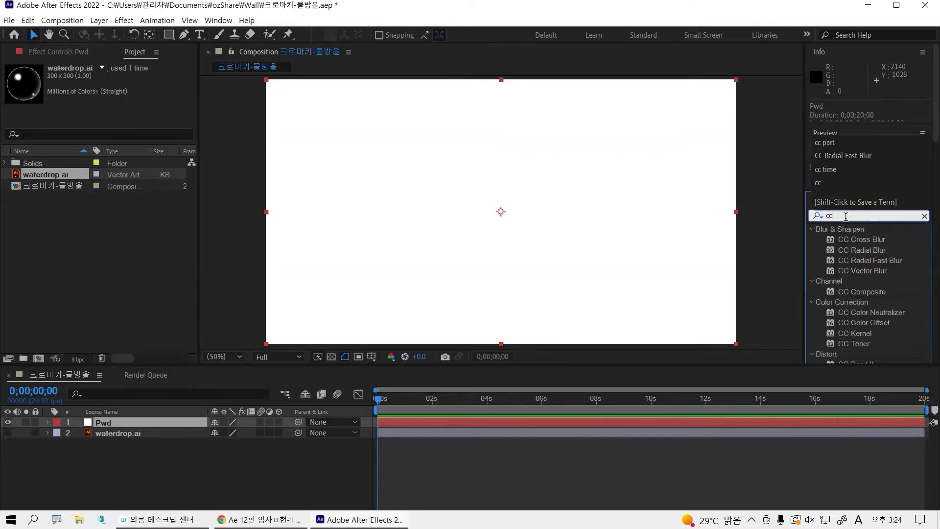
type(" p")
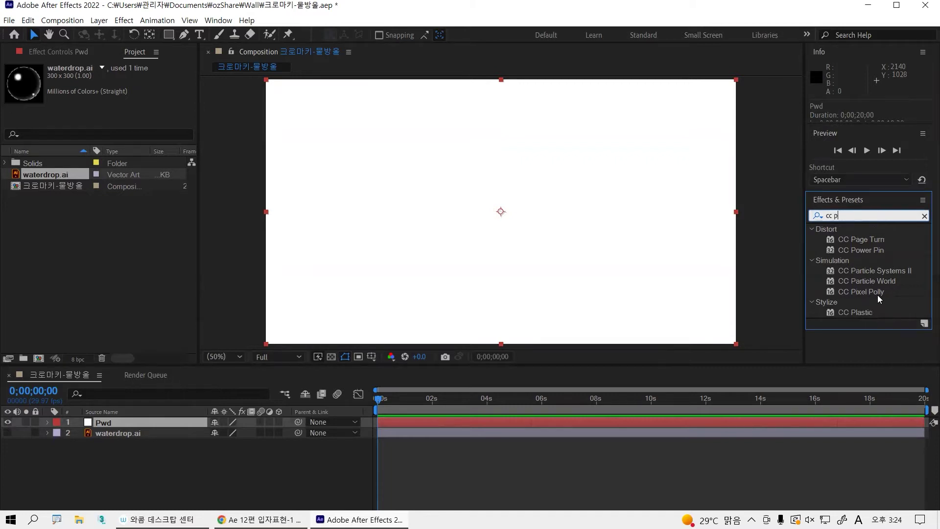
left_click(878, 279)
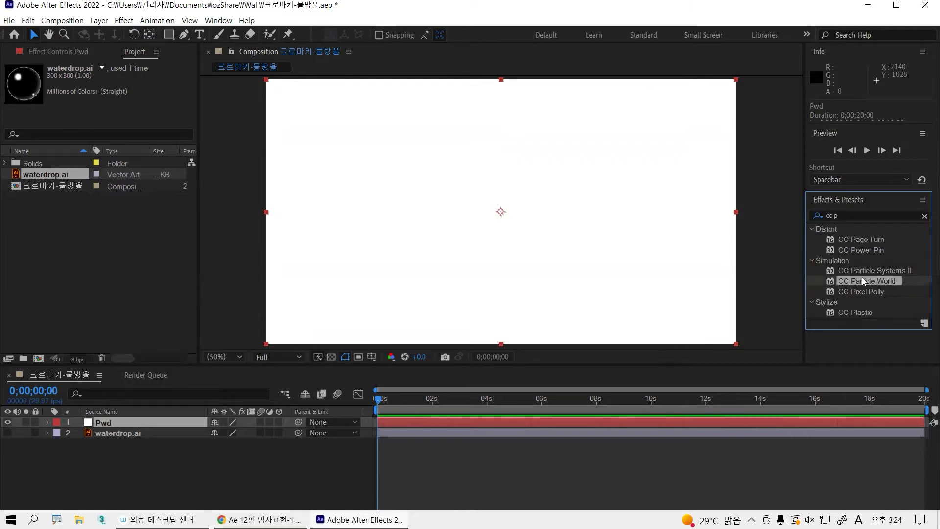
double_click(889, 281)
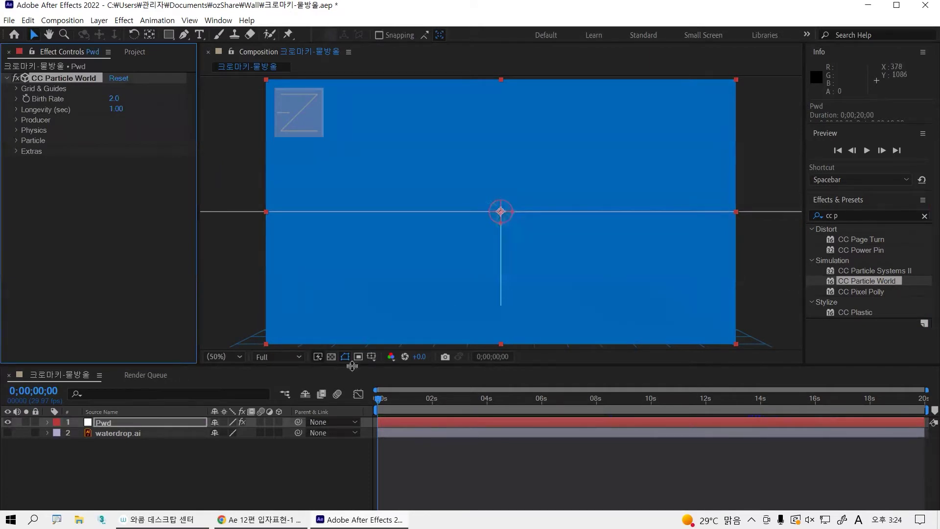
Step: Preview the particle emission at 0;00;01;14 and open the Particle settings of CC Particle World on the Pwd layer
left_click_drag(376, 396, 416, 372)
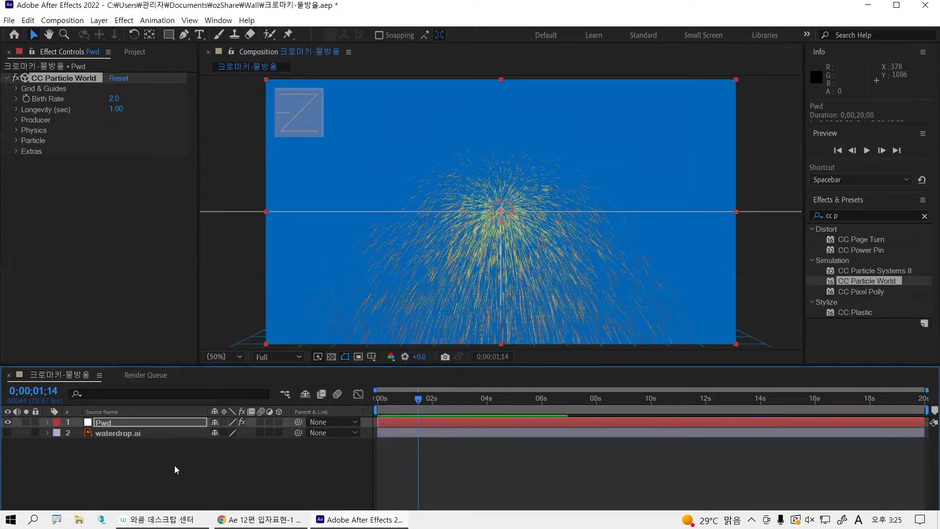
left_click(132, 424)
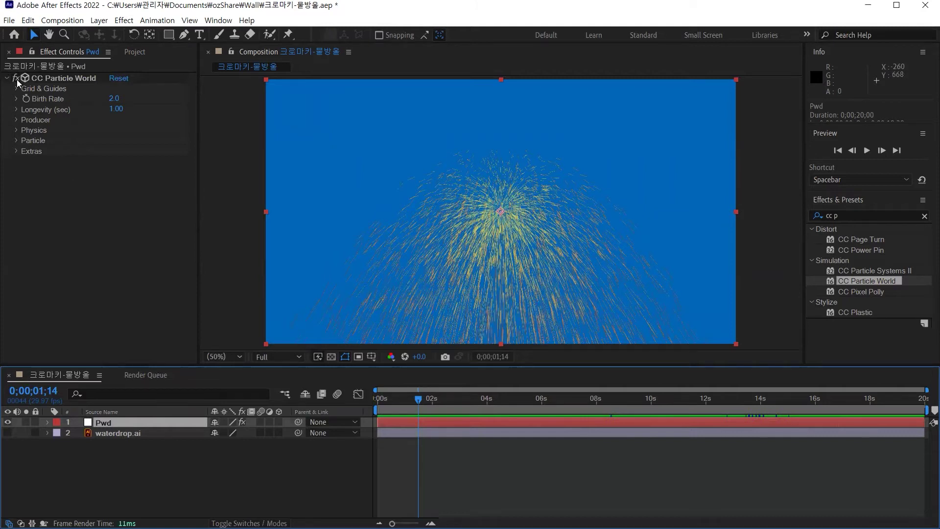
left_click(60, 80)
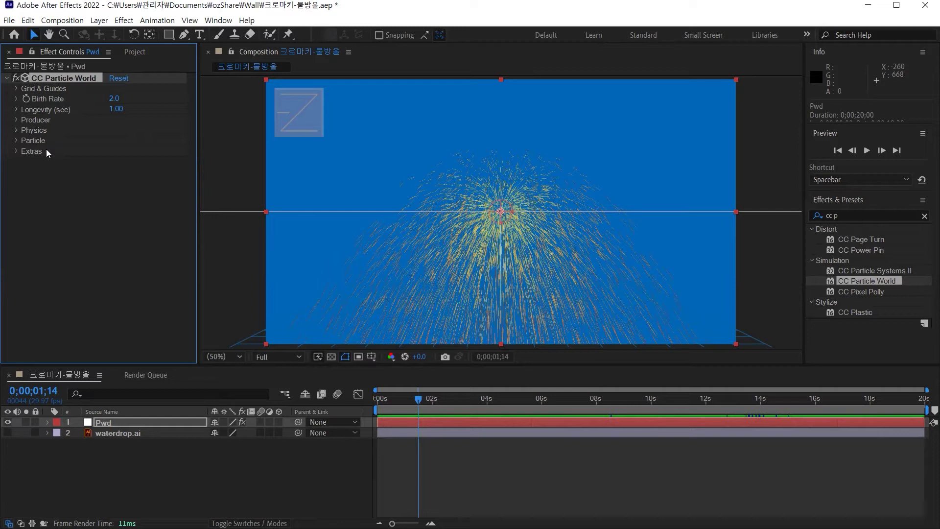
left_click(16, 140)
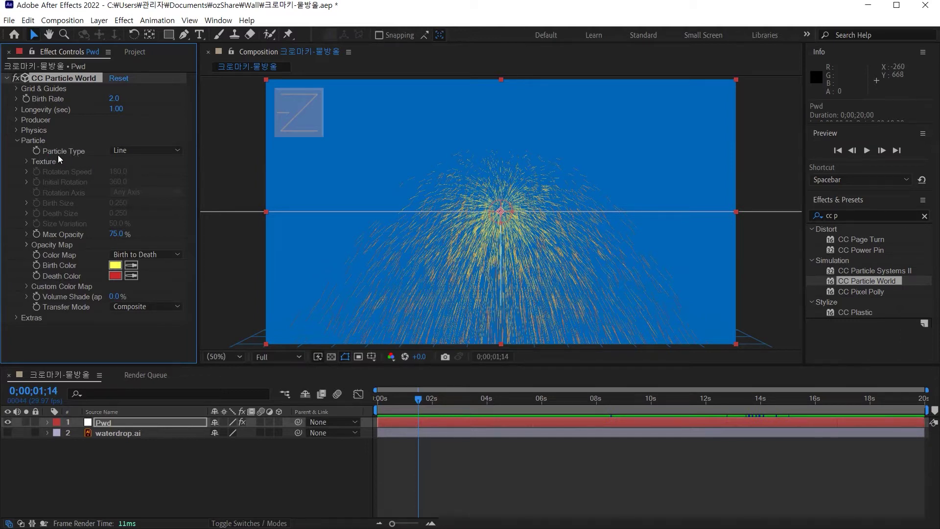
Step: Try the Bubble particle type, preview it at 0;00;01;19 and switch the type back to Line
left_click(137, 150)
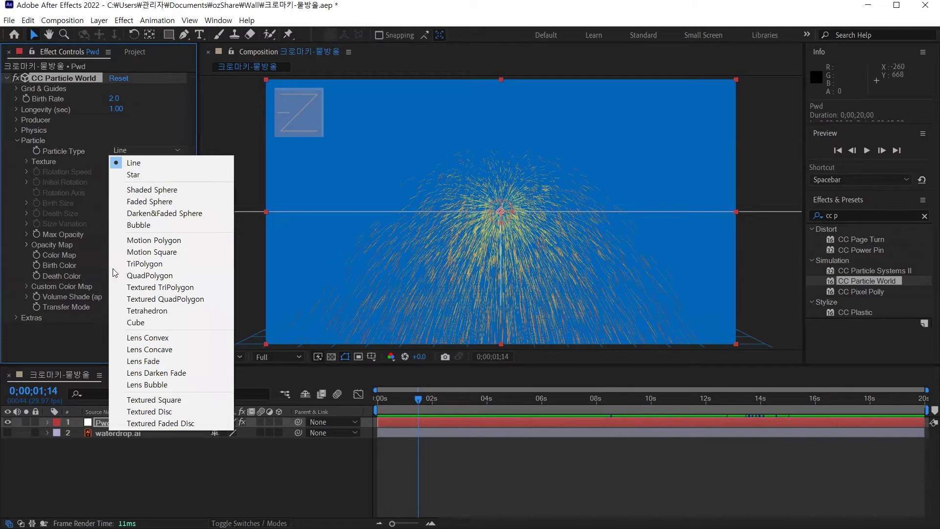
left_click(137, 226)
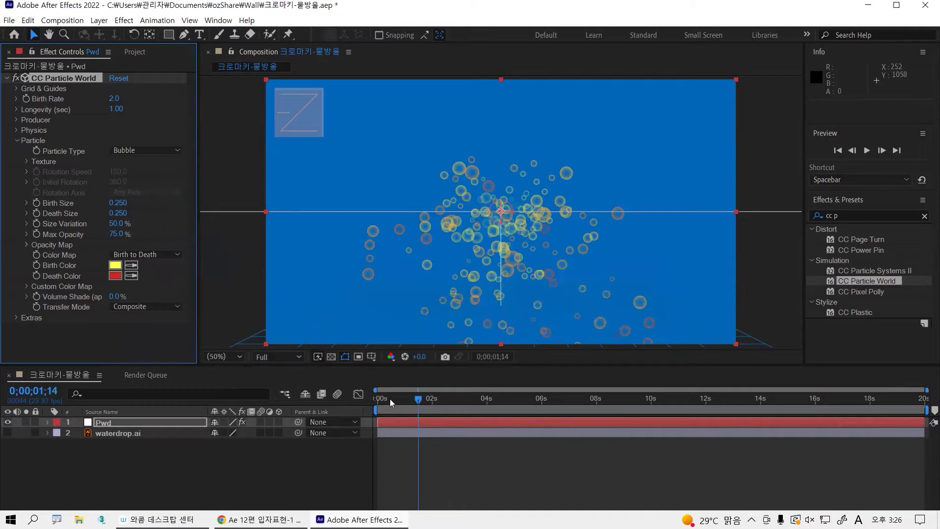
mouse_move(415, 399)
left_mouse_down()
mouse_move(386, 399)
mouse_move(446, 402)
mouse_move(424, 402)
left_mouse_up()
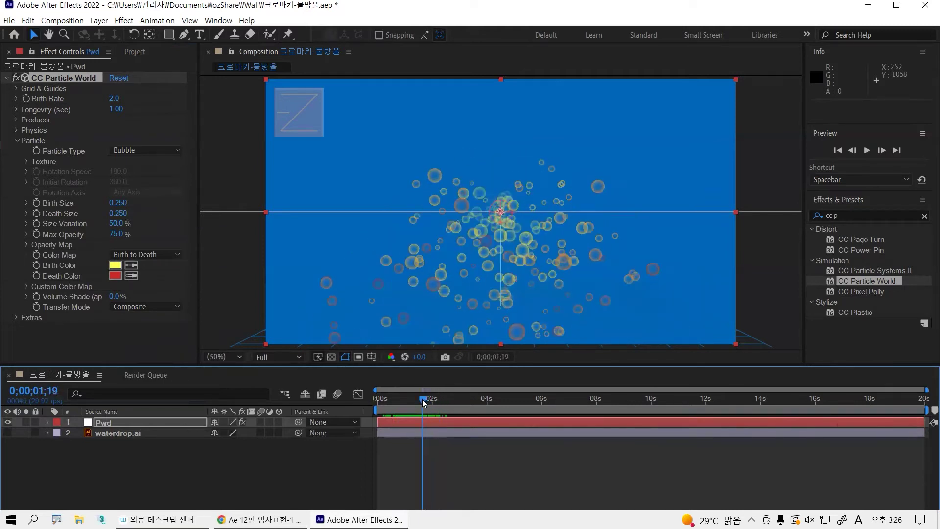
left_click(154, 150)
left_click(150, 163)
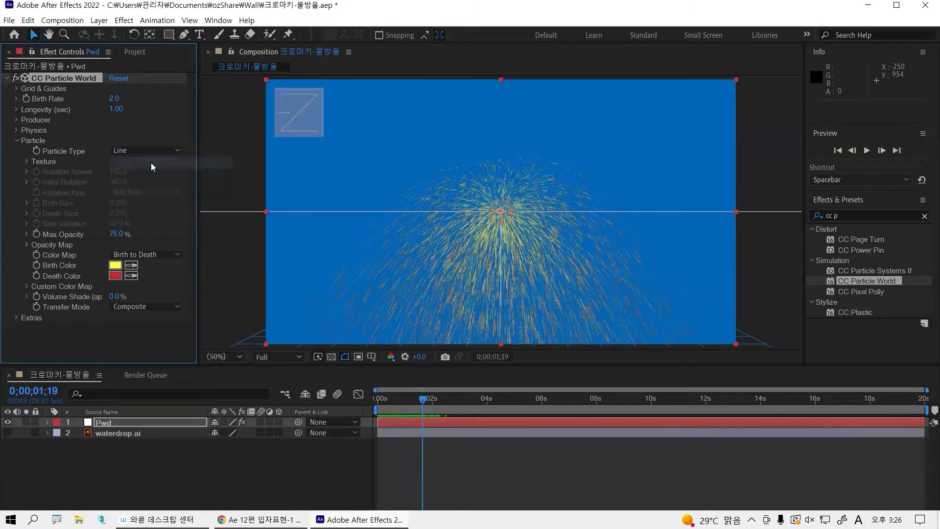
Step: Set the particle type to Star and preview the emission at 0;00;02;24
left_click(149, 156)
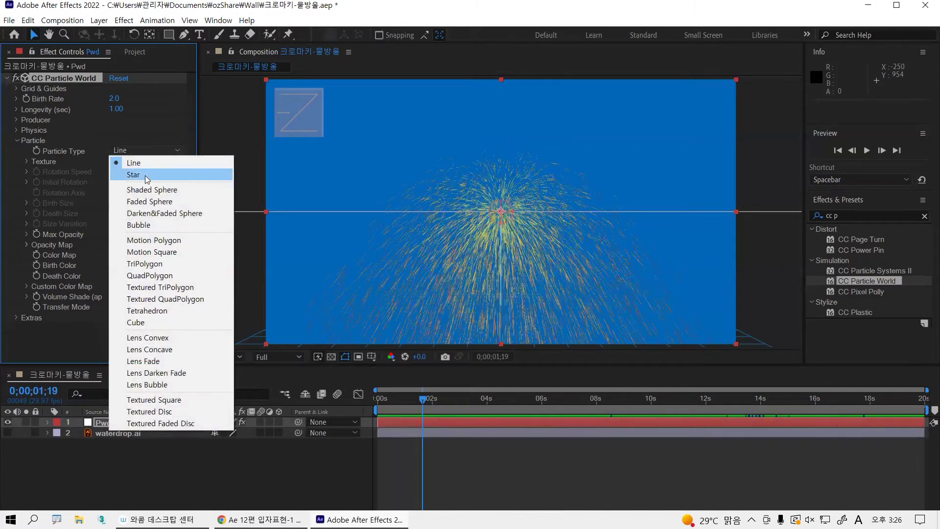
left_click(143, 174)
left_click_drag(426, 399, 457, 398)
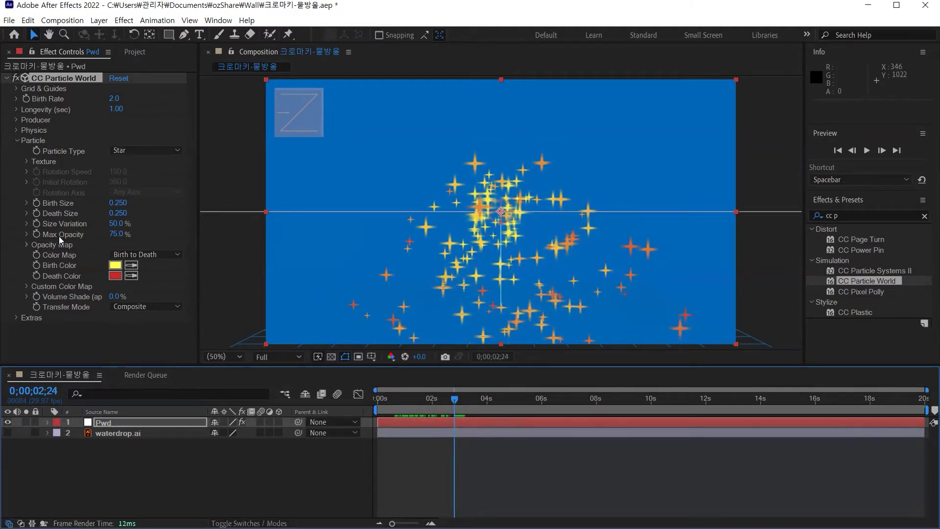
Step: Keep the particle Color Map at Birth to Death and set the Birth Color to white, FFFFFF
left_click(149, 257)
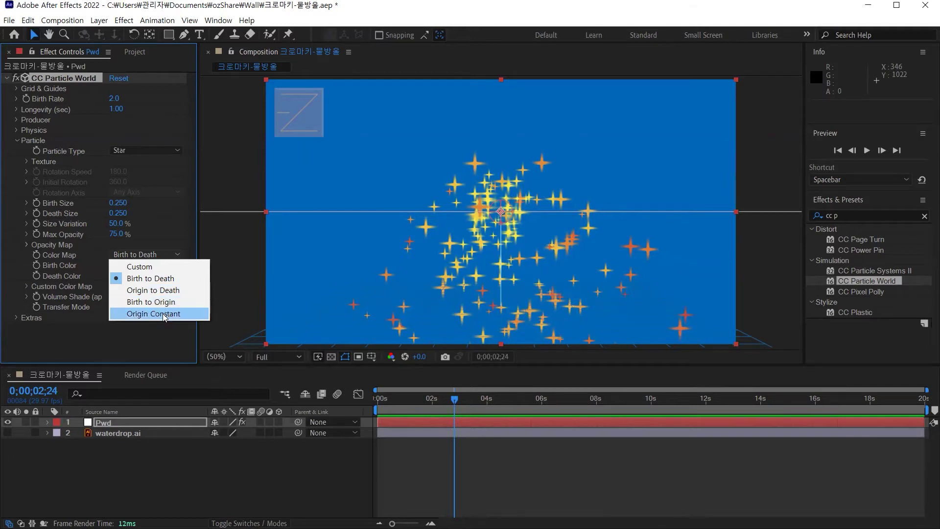
left_click(161, 282)
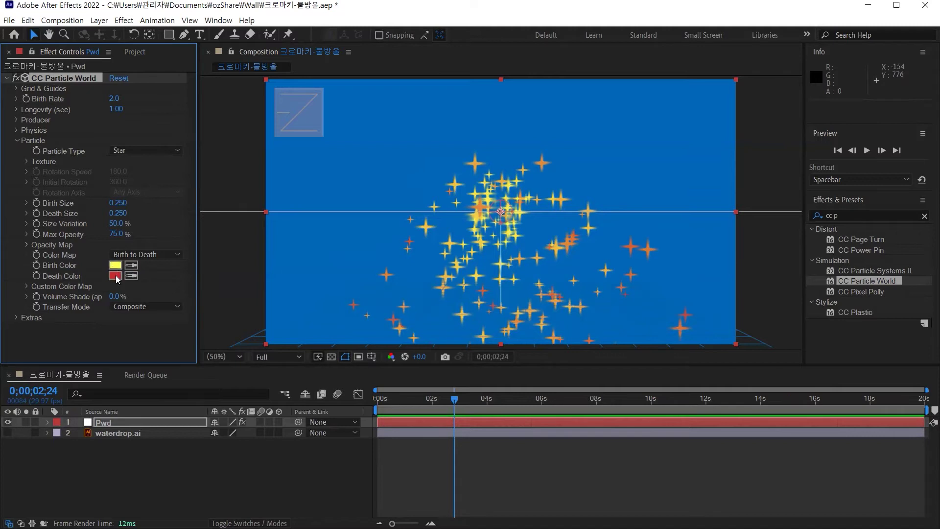
left_click(115, 266)
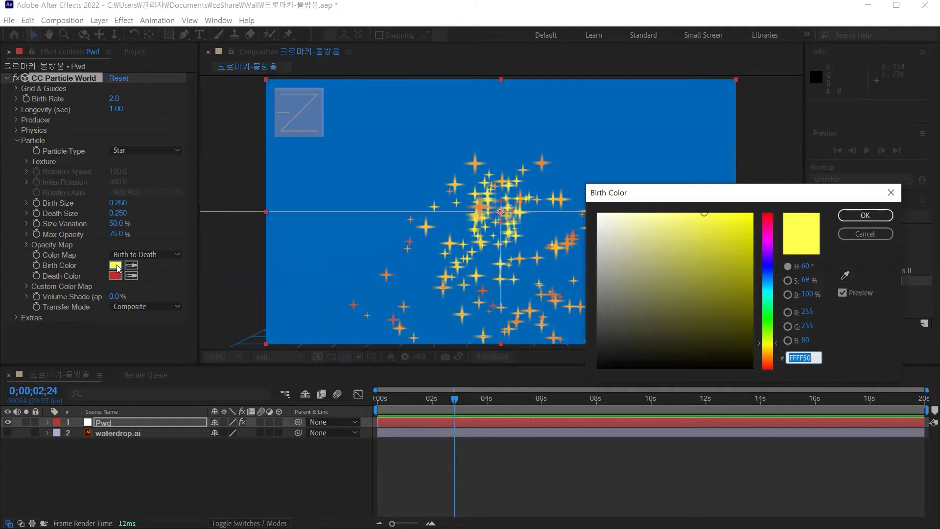
left_click_drag(636, 240, 585, 188)
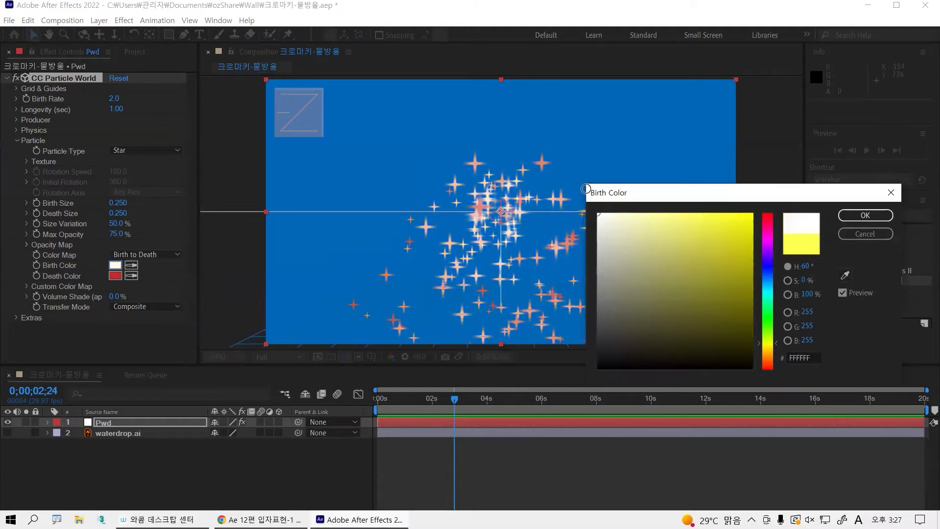
left_click(855, 216)
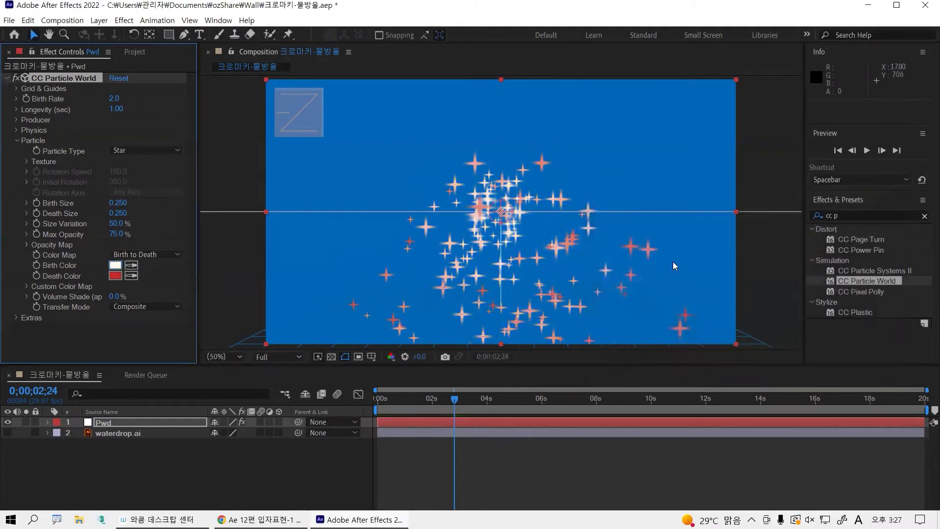
Step: Try several Death Color shades for the star particles and set it to bright blue, 00B3FF
left_click(115, 275)
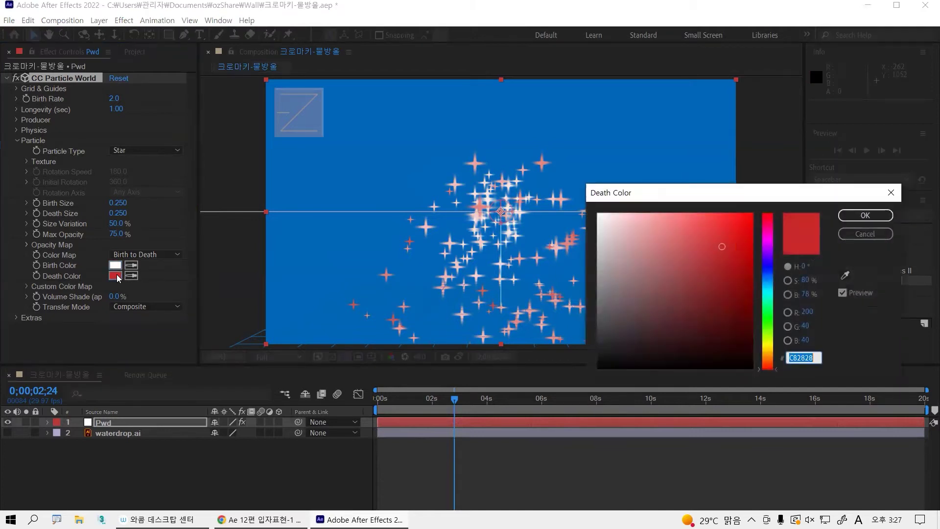
mouse_move(632, 247)
left_mouse_down()
mouse_move(600, 214)
mouse_move(596, 195)
left_mouse_up()
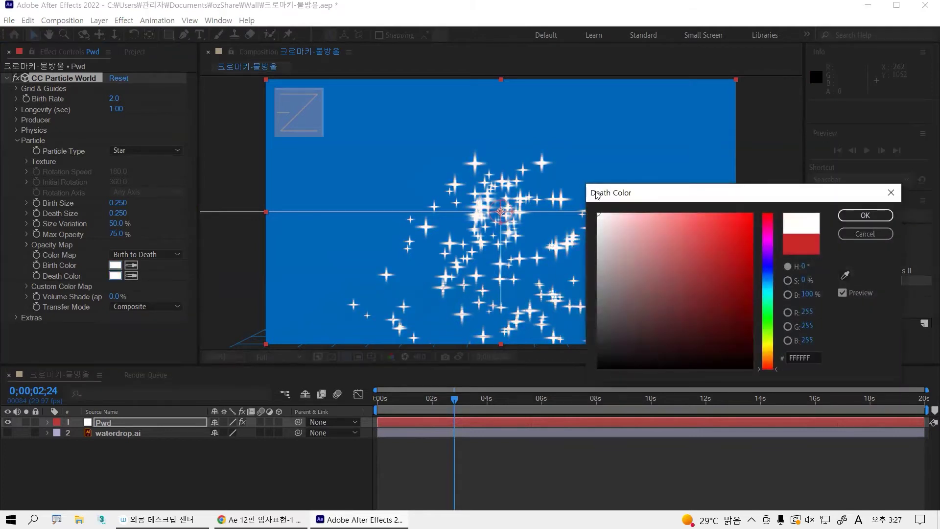
left_click(764, 319)
left_click(718, 251)
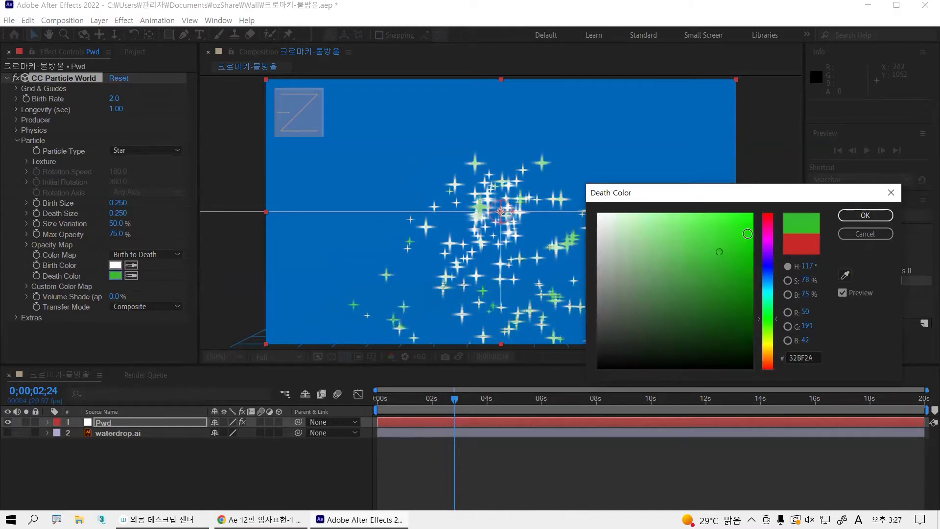
left_click(765, 283)
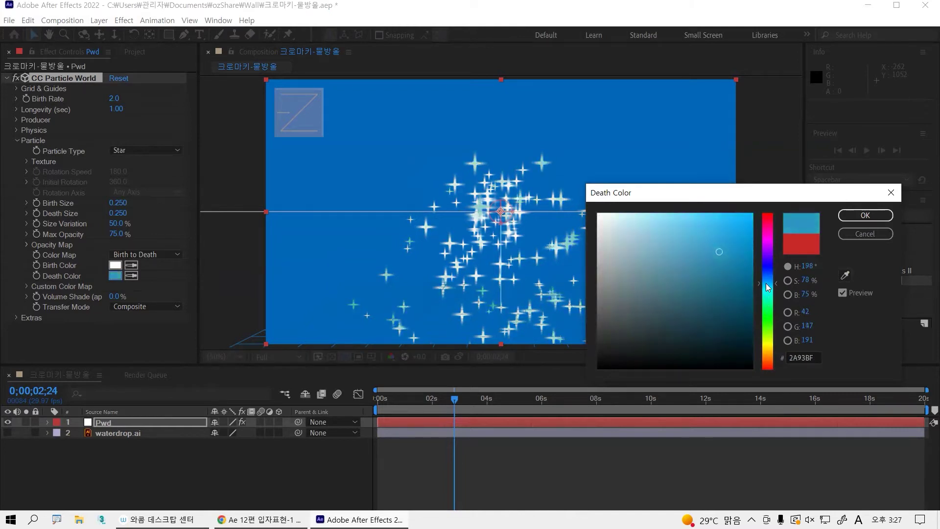
left_click_drag(740, 272, 736, 223)
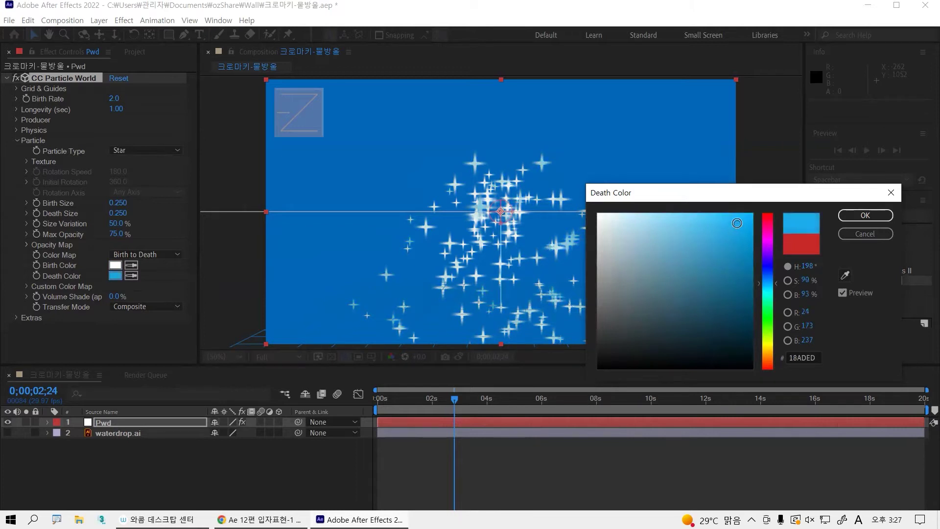
left_click(865, 215)
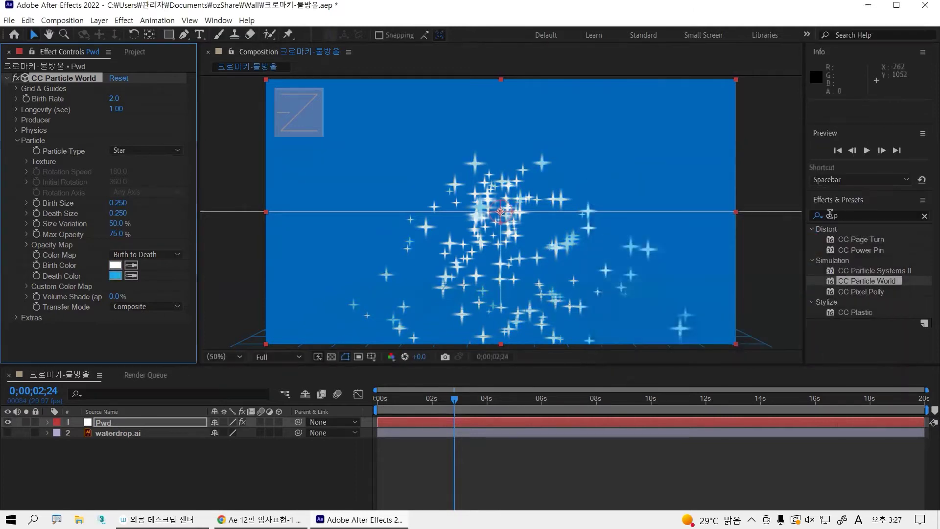
left_click(115, 276)
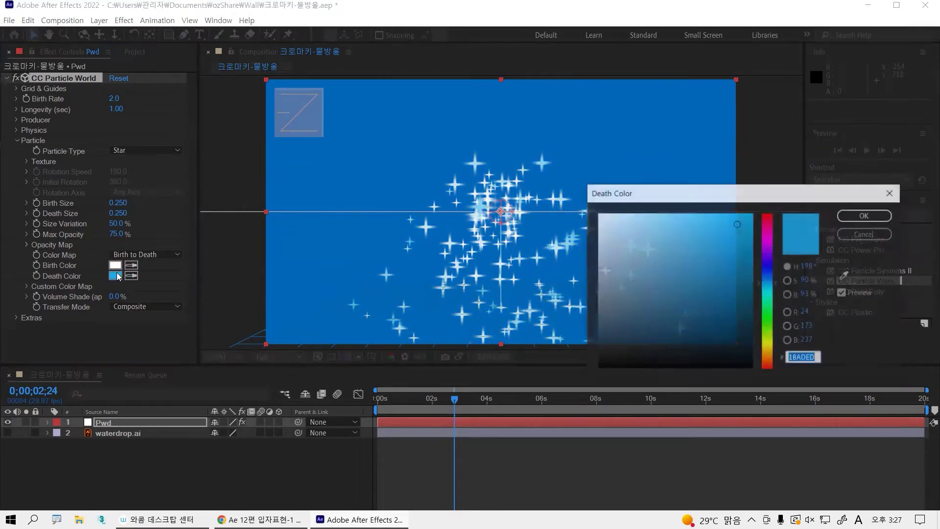
left_click_drag(612, 226, 579, 184)
mouse_move(598, 260)
left_mouse_down()
mouse_move(732, 307)
mouse_move(754, 230)
mouse_move(897, 218)
left_mouse_up()
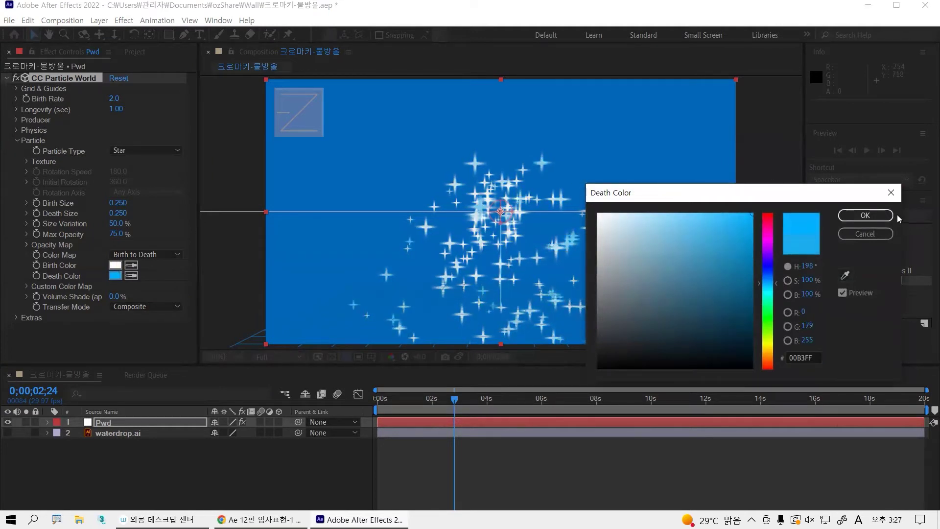
left_click(886, 218)
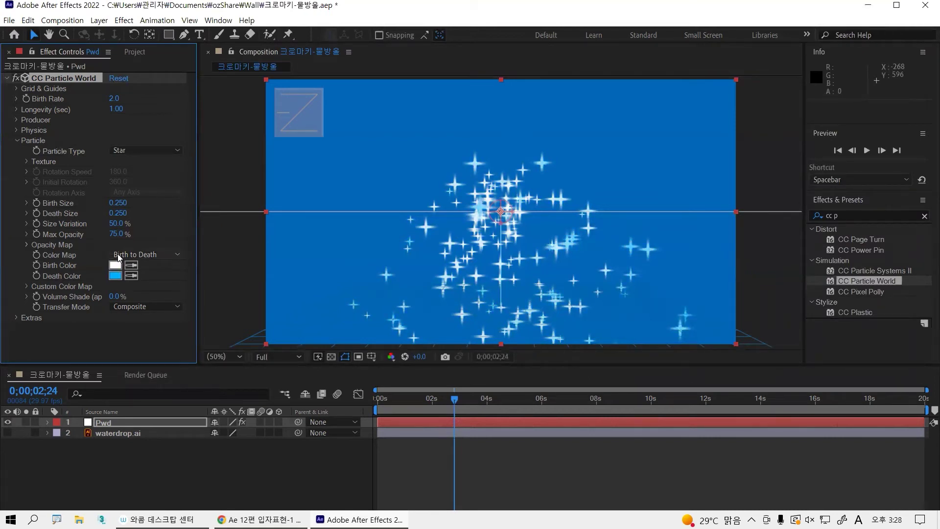
Step: Set the particle Color Map to Origin Constant and preview the stars at 0;00;02;10
left_click(143, 255)
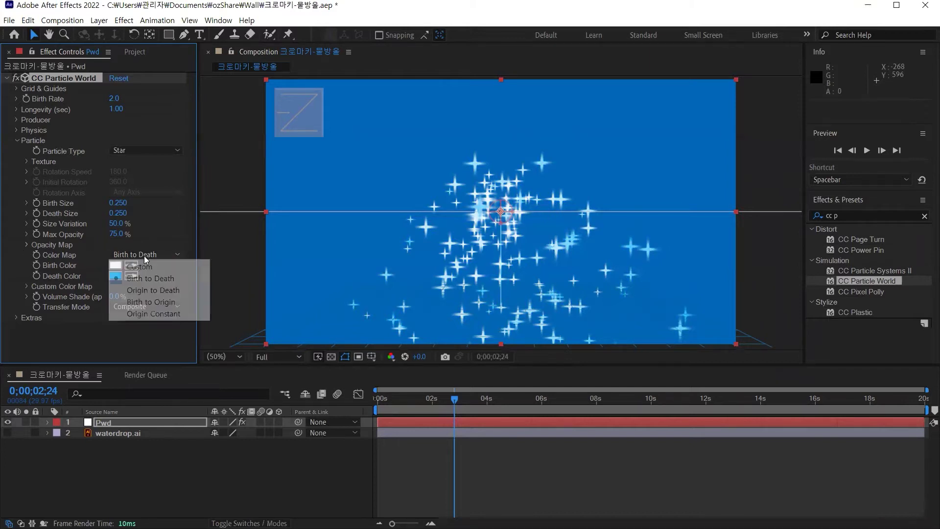
left_click(153, 314)
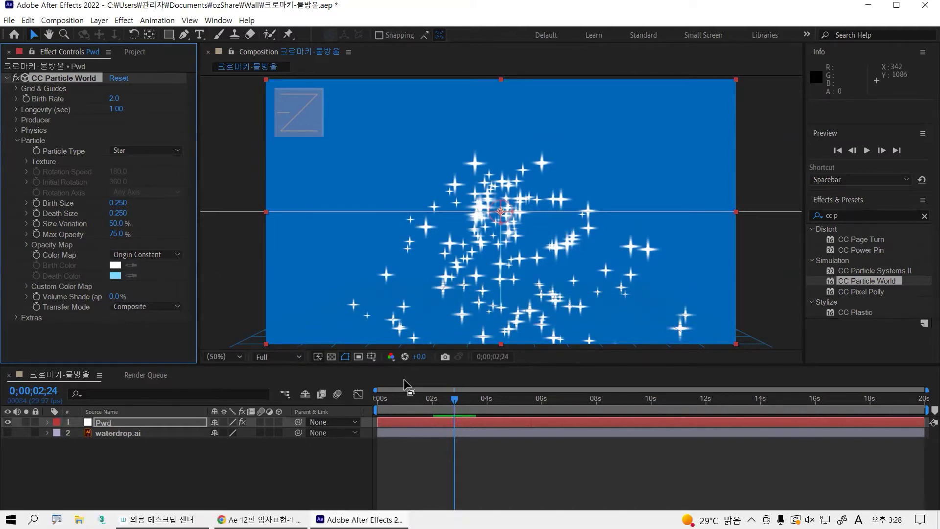
left_click(445, 399)
left_click(442, 400)
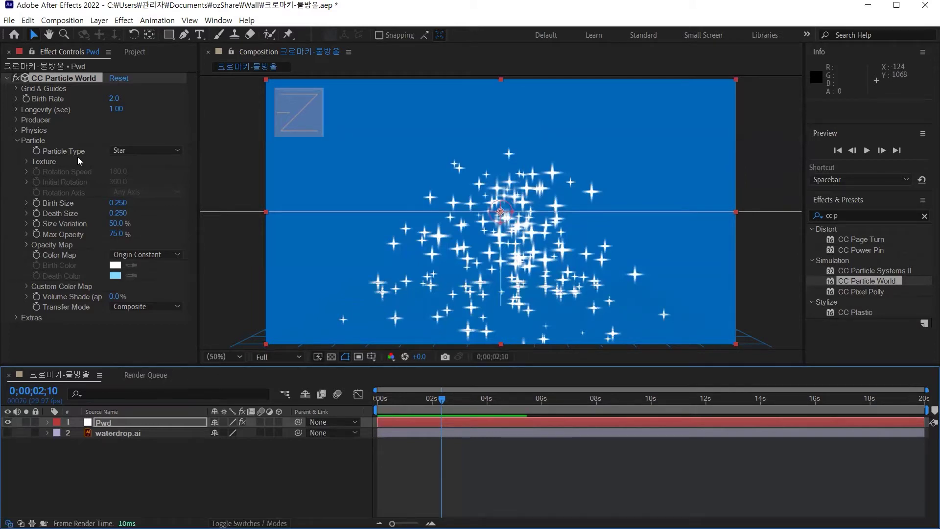
Step: Set the particle type to Textured Square and use waterdrop.ai as the Texture Layer
left_click(121, 152)
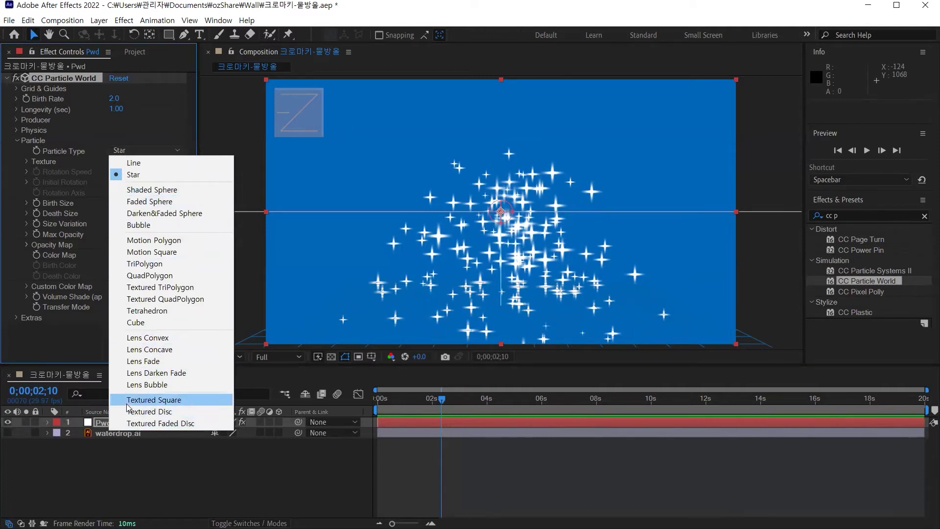
left_click(187, 400)
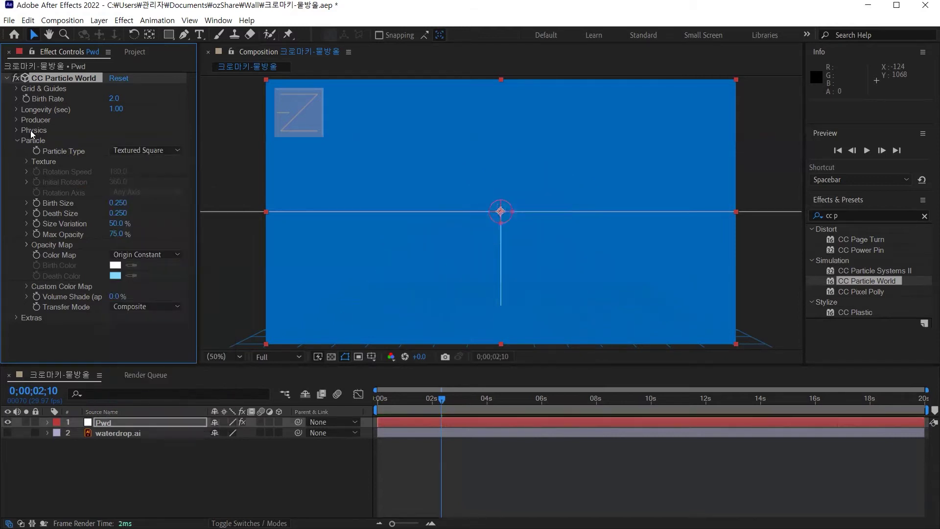
left_click(26, 161)
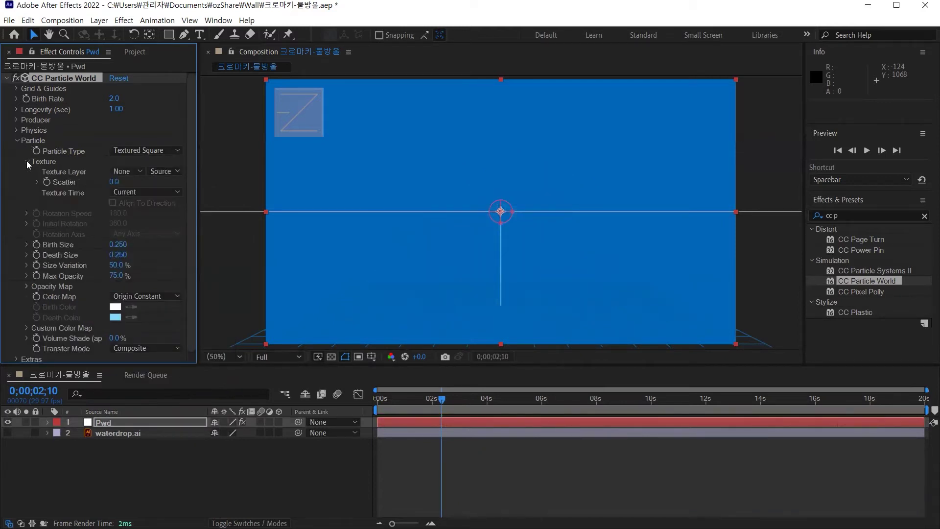
left_click(131, 171)
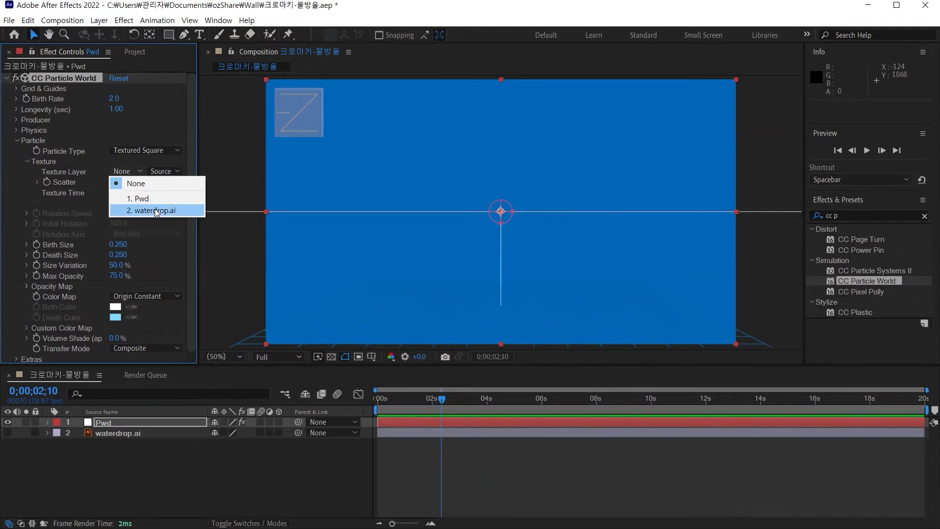
left_click(155, 210)
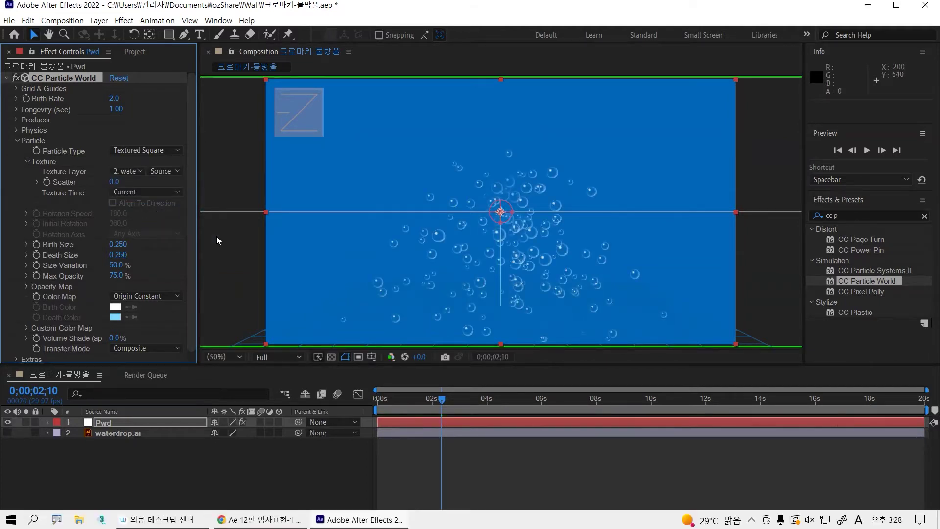
Step: Play the water-drop emission from the start of the composition to check its motion
left_click_drag(435, 400, 480, 389)
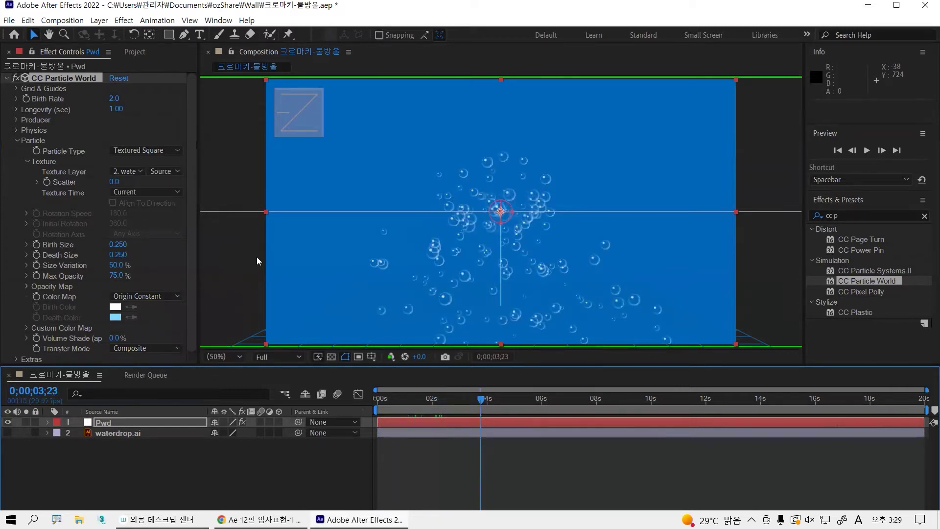
left_click_drag(481, 398, 351, 399)
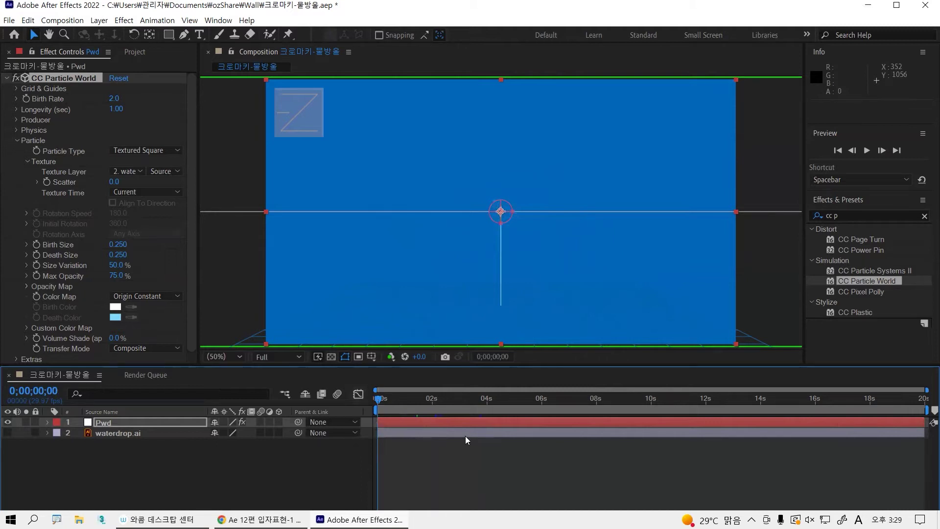
key("space")
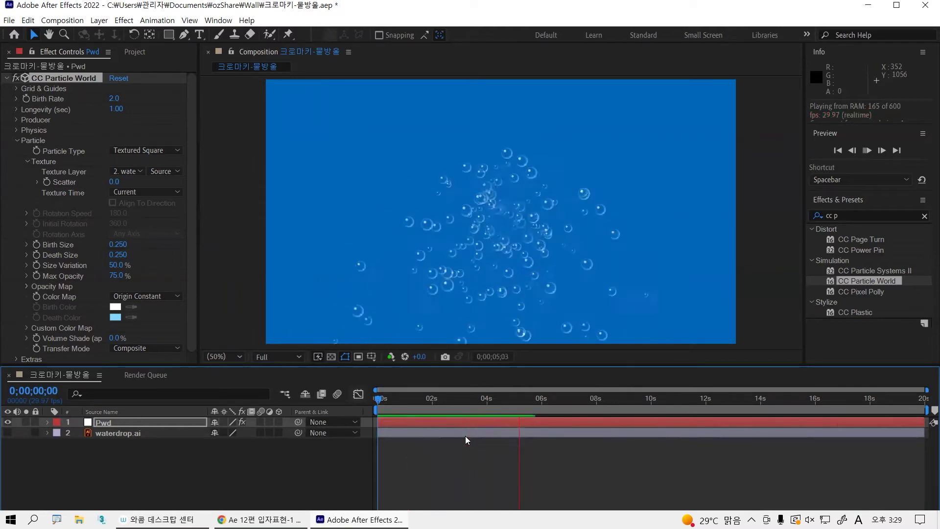
key("space")
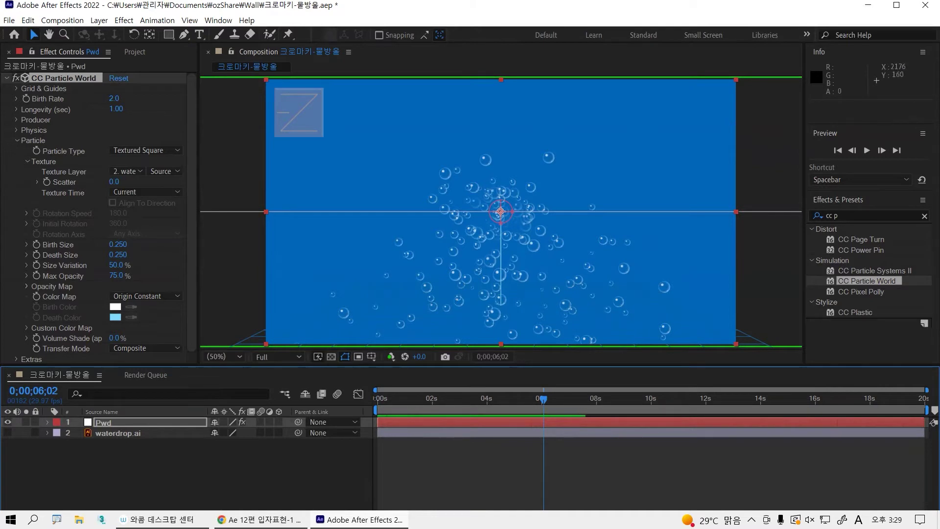
key("Hangul")
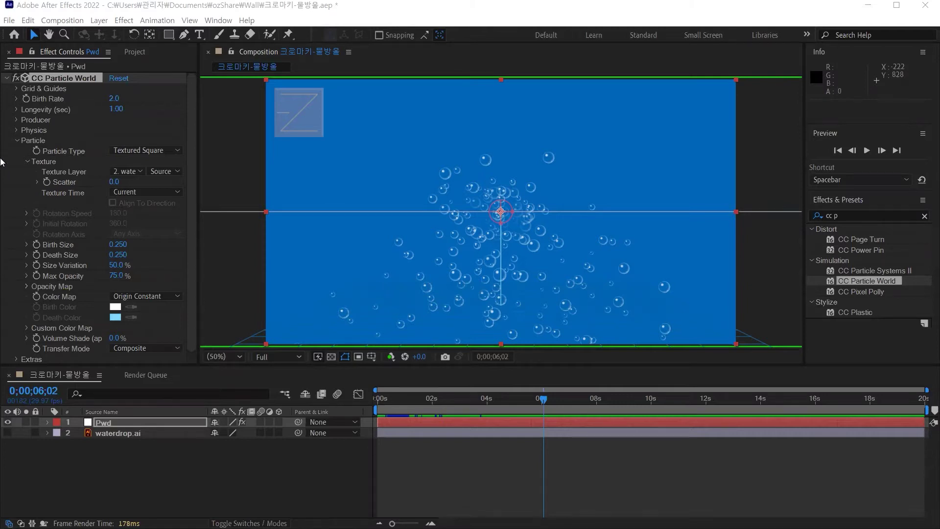
left_click(28, 139)
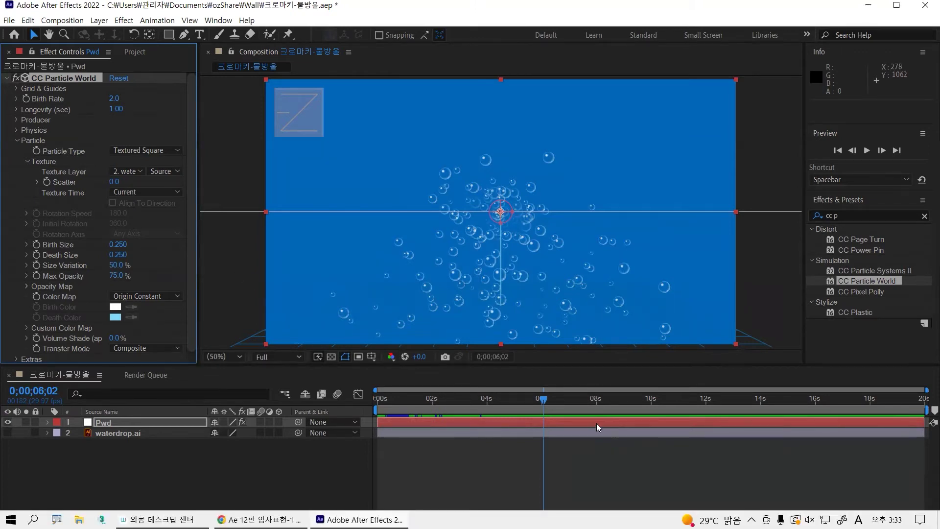
Step: Set the particle Death Size to 0.720 while viewing the frame at 0;00;03;11
left_click_drag(545, 399, 468, 407)
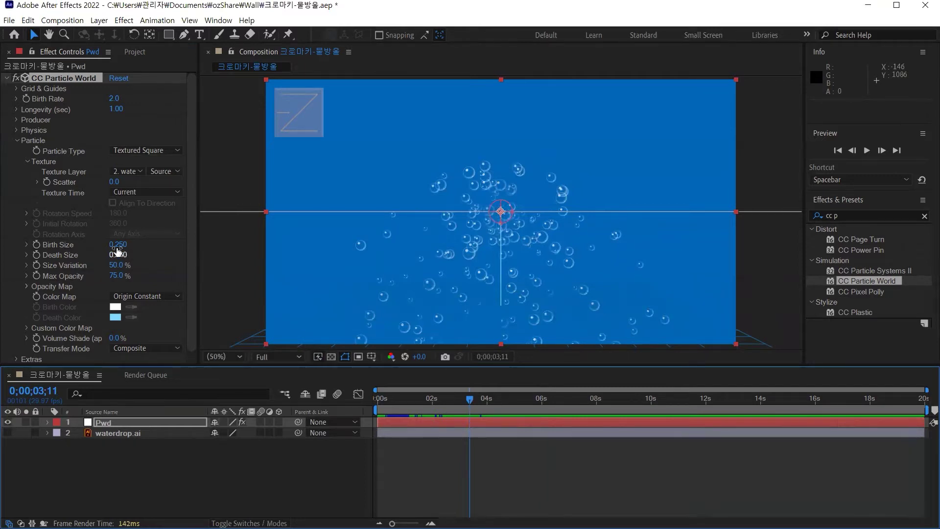
left_click_drag(118, 258, 135, 254)
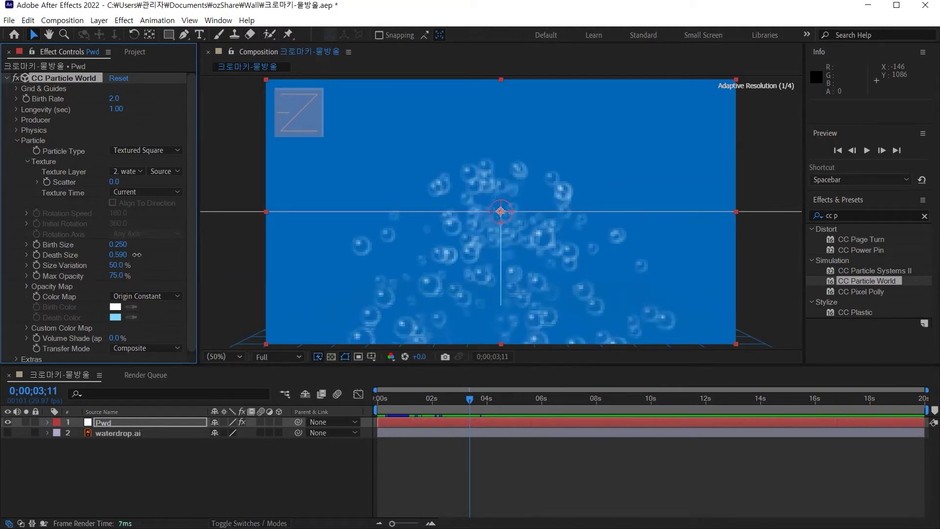
left_click_drag(136, 255, 146, 257)
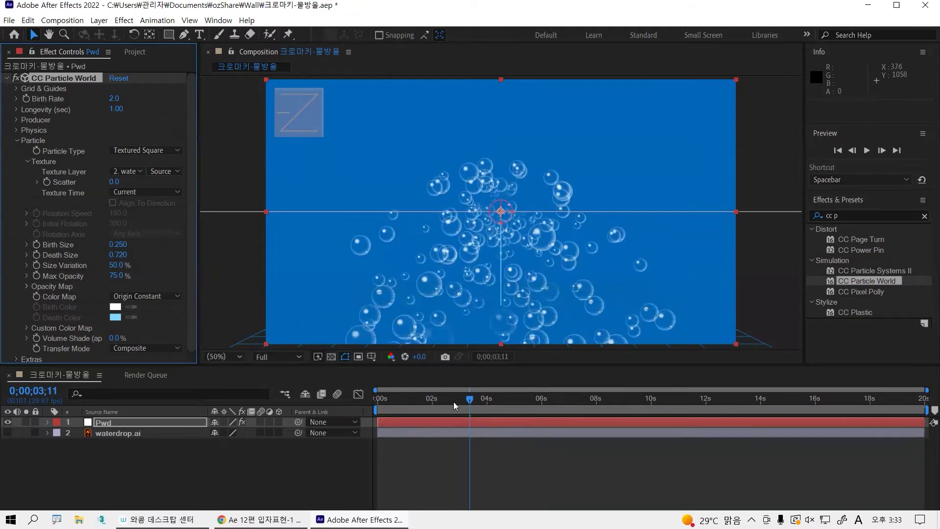
Step: Preview the growing drops from 0;00;00;28 and examine them enlarged to 100% at 0;00;02;06
left_click_drag(464, 401, 404, 400)
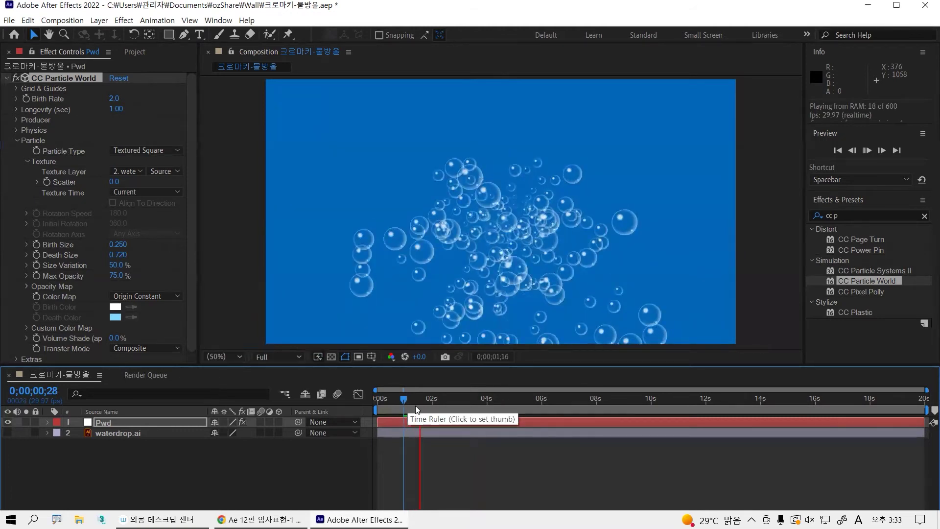
left_click_drag(405, 399, 442, 402)
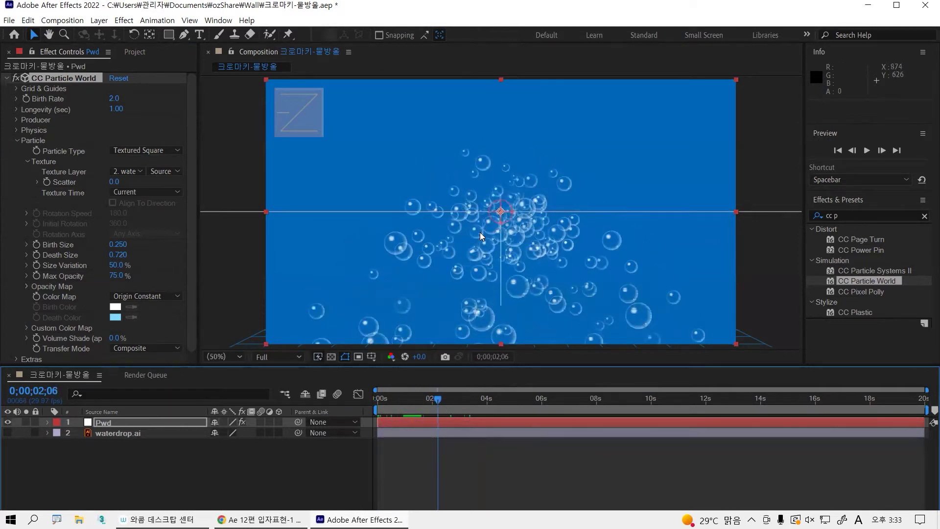
key("slash")
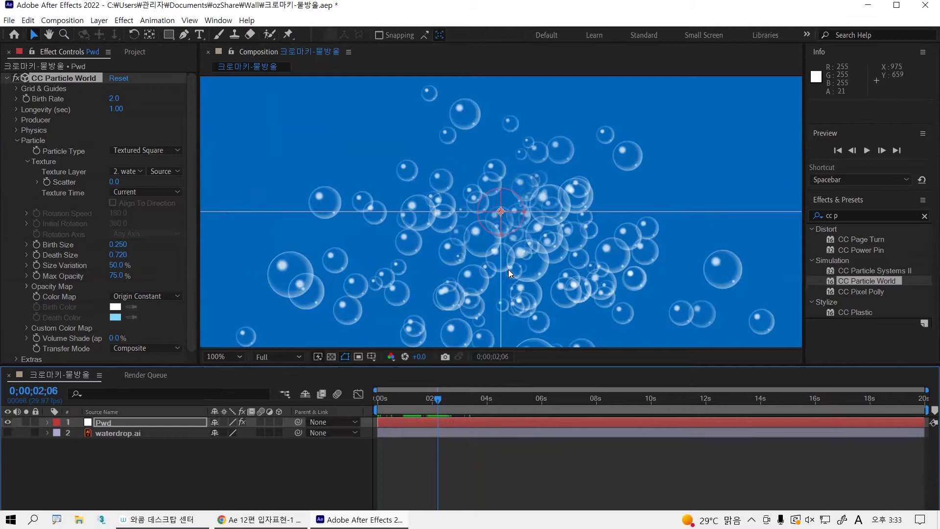
key("comma")
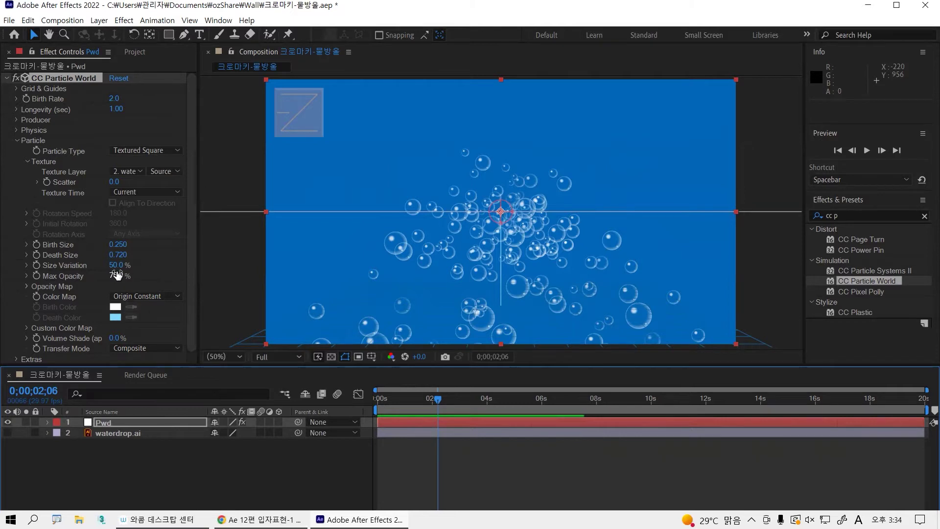
Step: Try a Max Opacity of 100% for the drops, check it at 0;00;03;25, and settle on 90%
left_click_drag(117, 274, 253, 275)
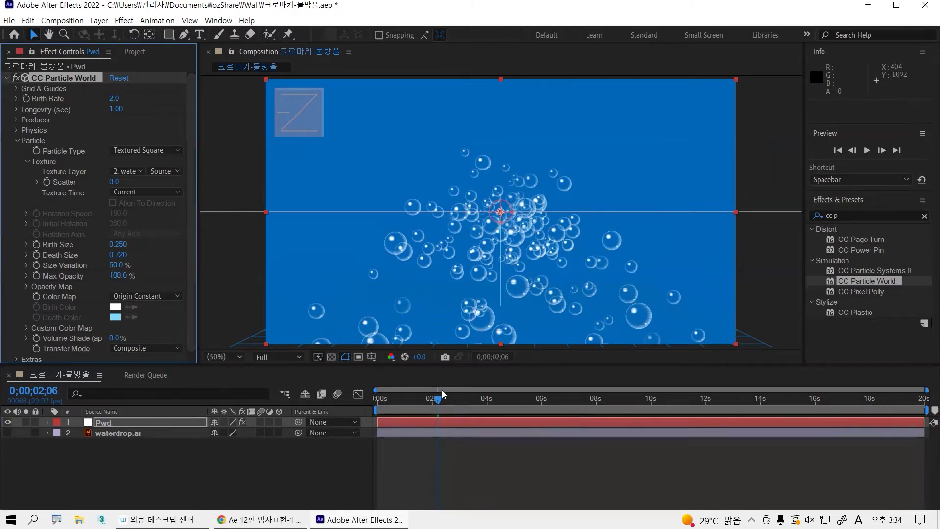
left_click_drag(447, 398, 482, 398)
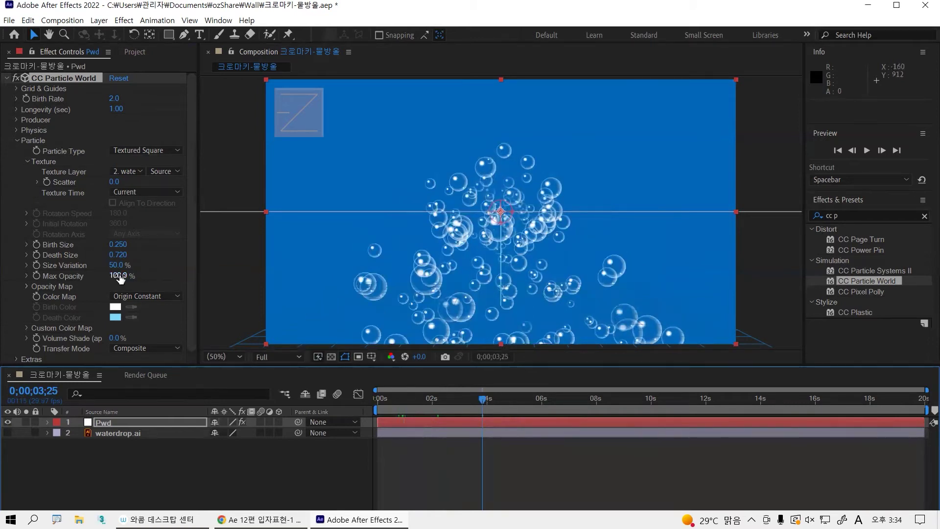
mouse_move(120, 277)
left_mouse_down()
mouse_move(53, 275)
mouse_move(122, 270)
left_mouse_up()
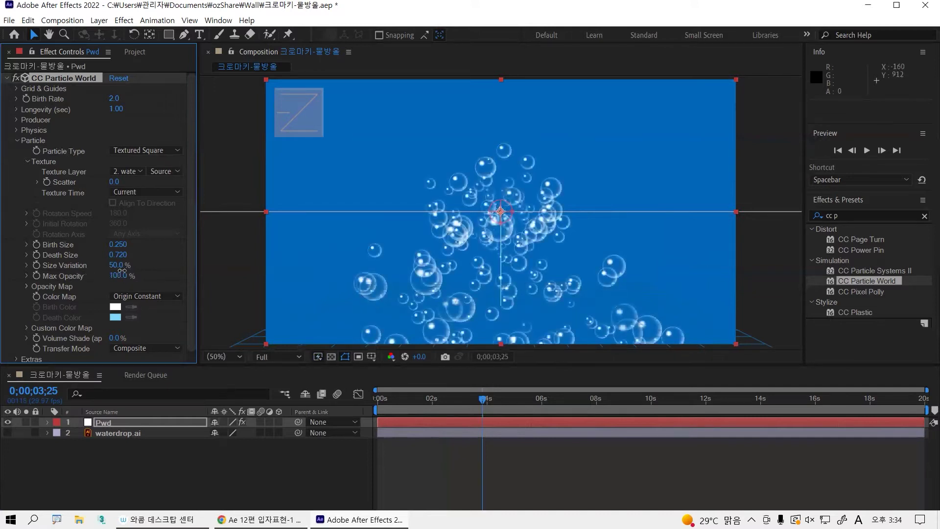
left_click(122, 273)
key("Return")
left_click_drag(117, 275, 105, 276)
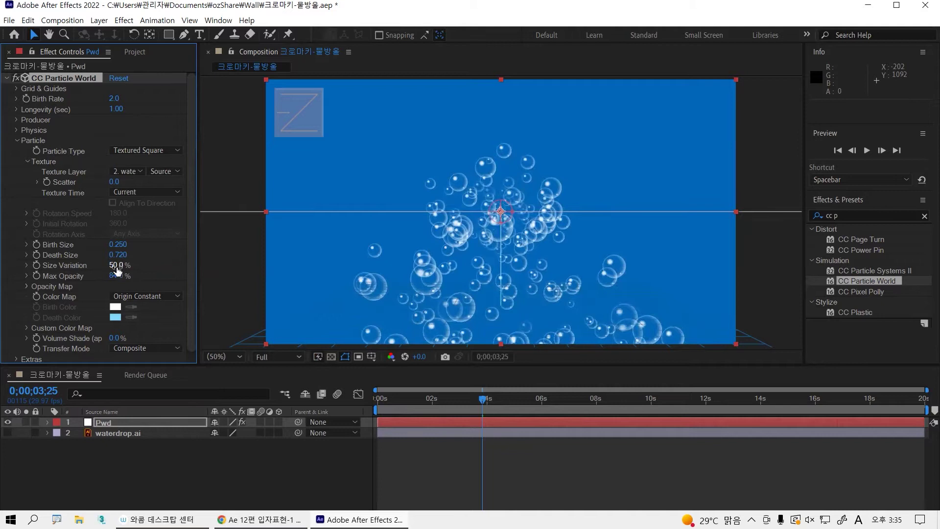
left_click(115, 274)
type("90")
key("Return")
Step: Try the particle Size Variation at 0% and at 100%, comparing the drops at different times
left_click_drag(117, 266, 8, 272)
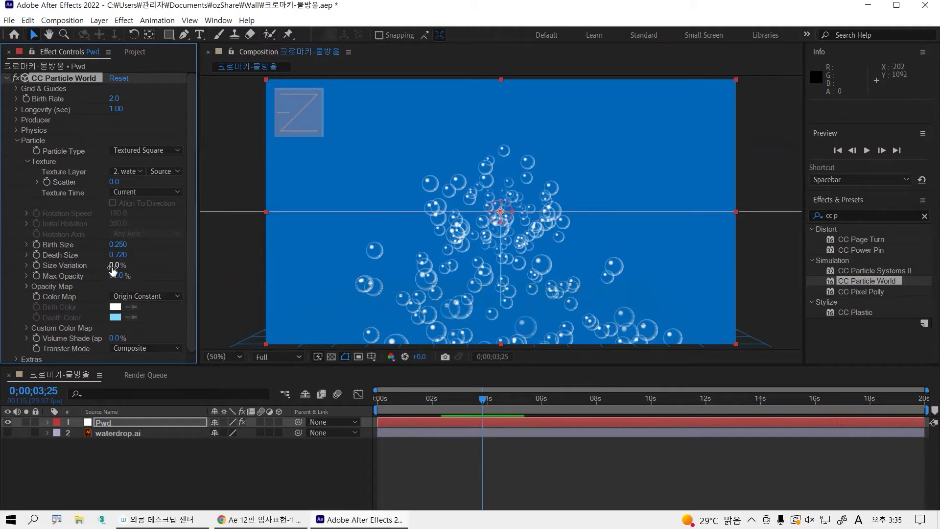
left_click_drag(475, 400, 458, 390)
left_click_drag(115, 265, 350, 265)
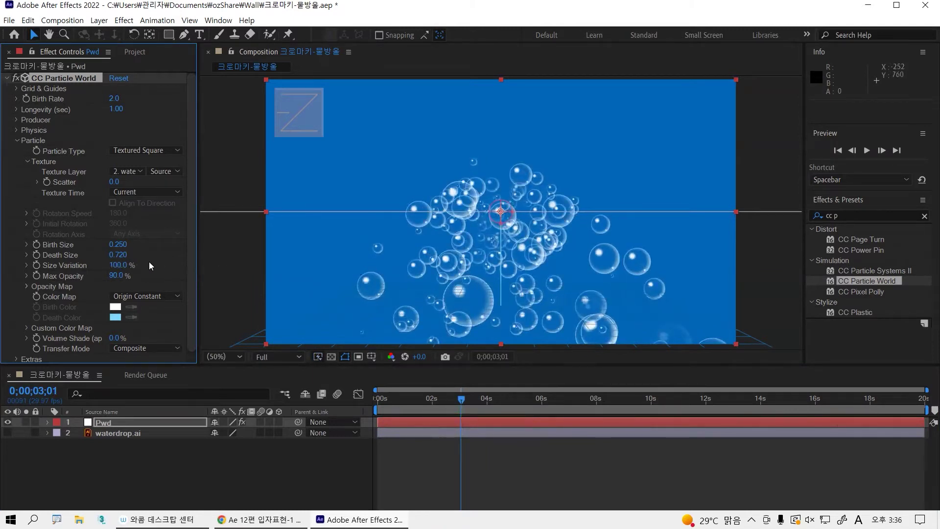
left_click_drag(463, 401, 480, 391)
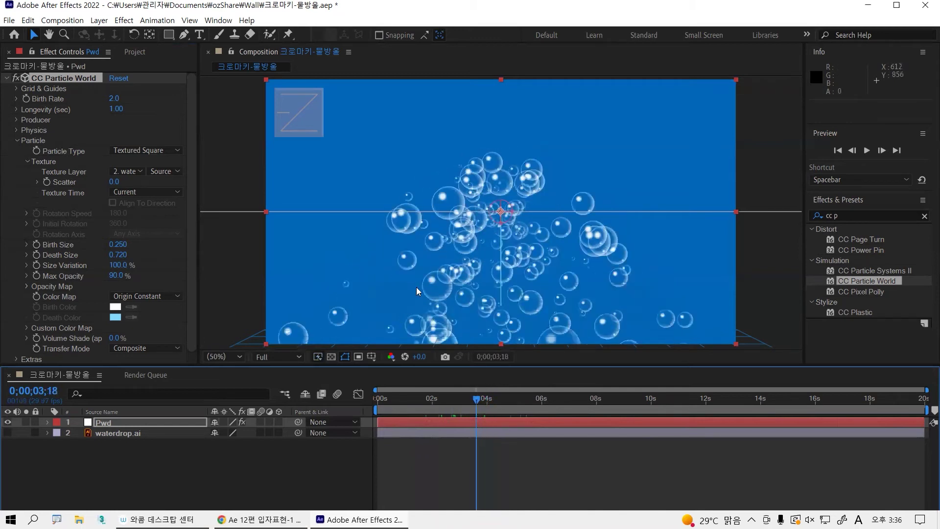
key("comma")
key("comma")
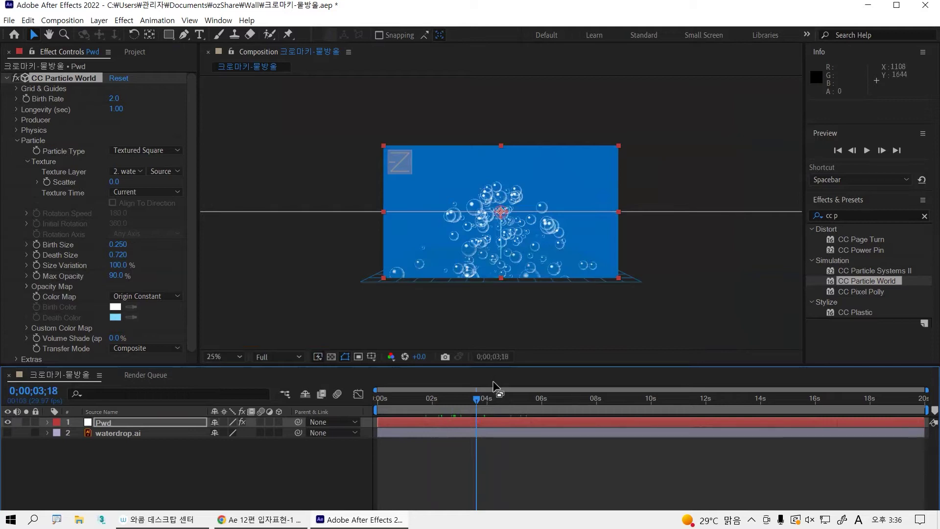
Step: Set the Size Variation to 34% and inspect the drops at 0;00;04;17 at 100% magnification and fitted to the view
left_click_drag(477, 398, 531, 404)
left_click_drag(536, 403, 505, 401)
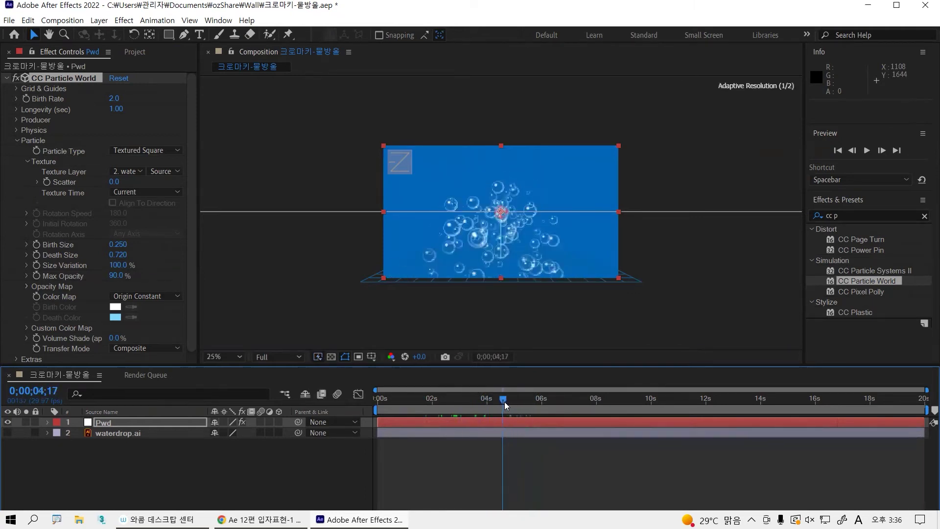
left_click_drag(120, 264, 77, 265)
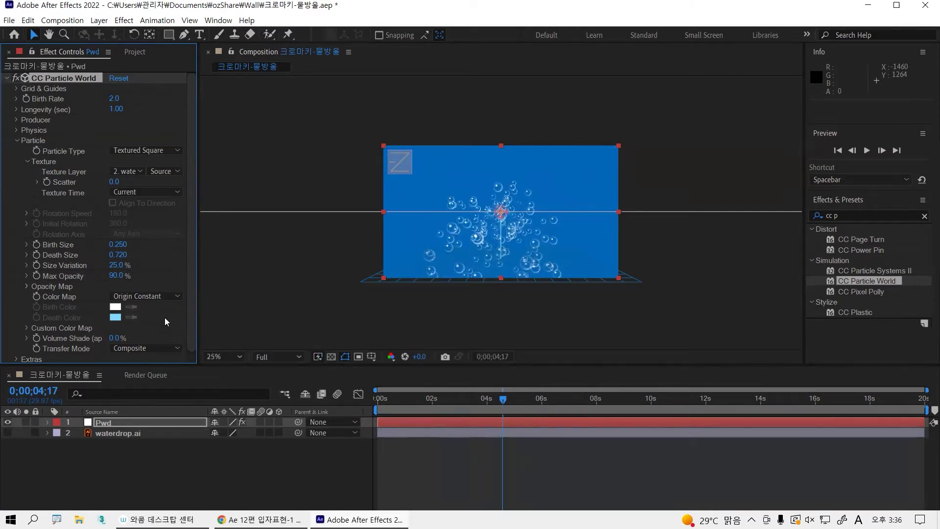
left_click_drag(115, 267, 122, 267)
left_click(549, 340)
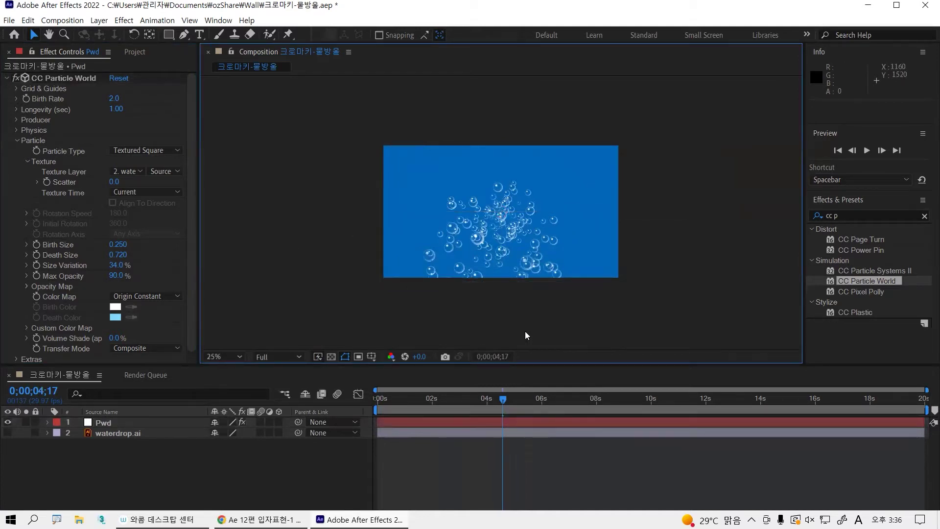
key("shift+/")
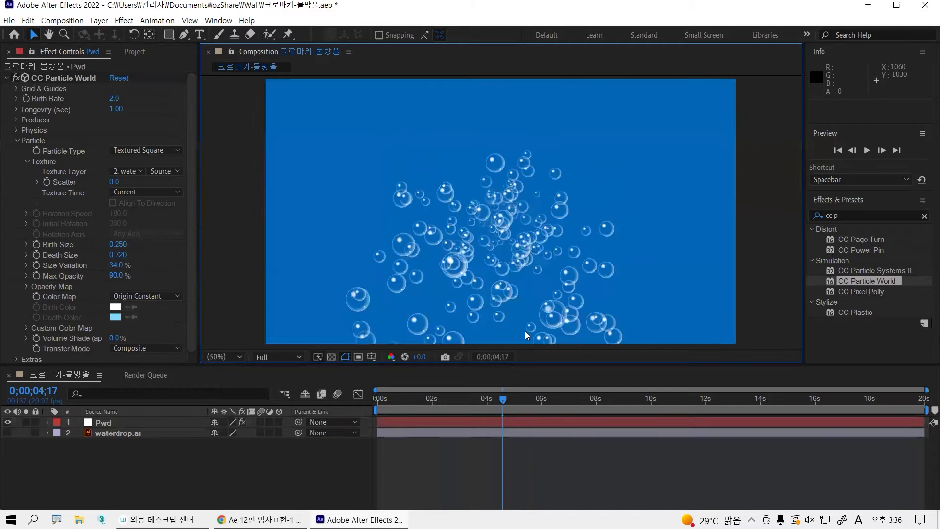
key("slash")
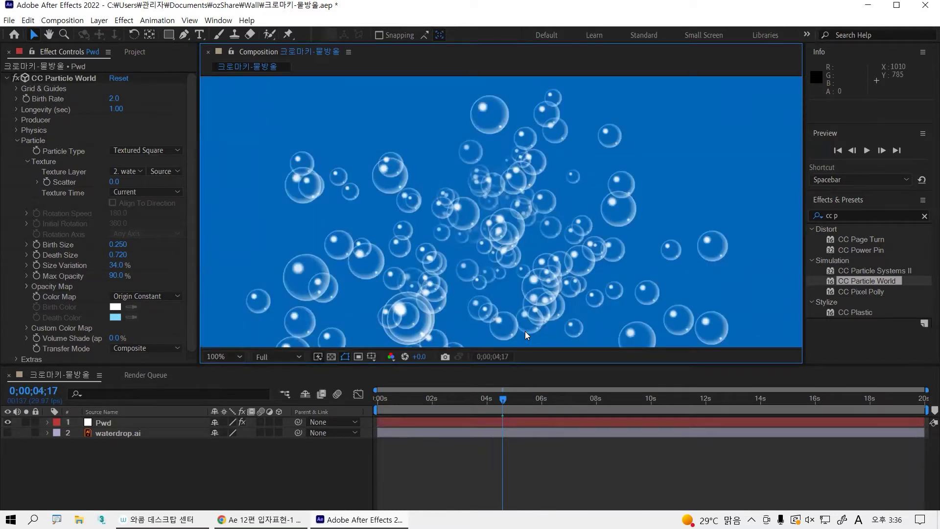
key("shift+slash")
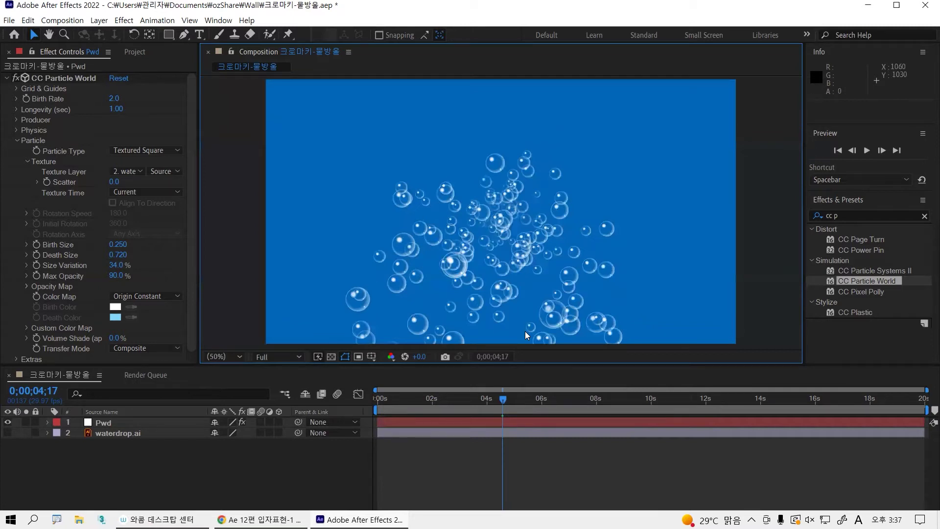
Step: Save the project and open the Physics settings of CC Particle World in place of the Particle settings
key("ctrl+s")
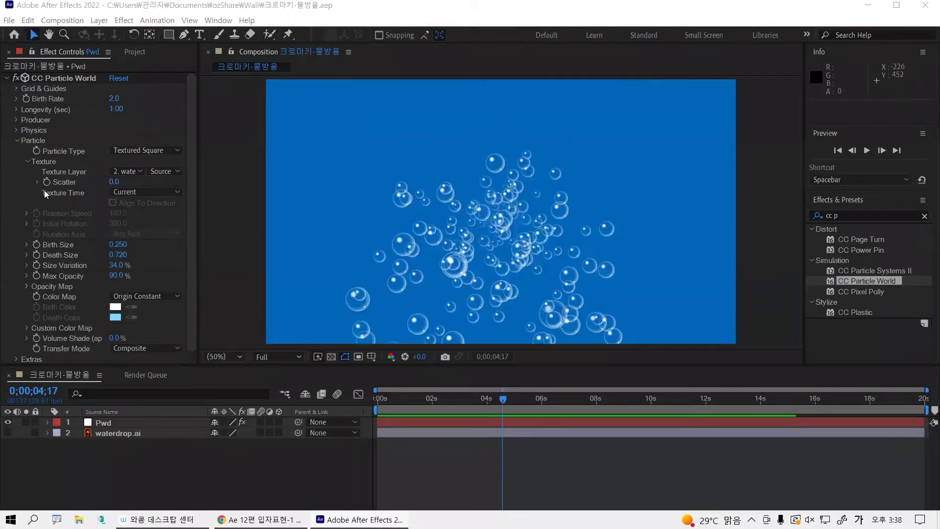
left_click(16, 141)
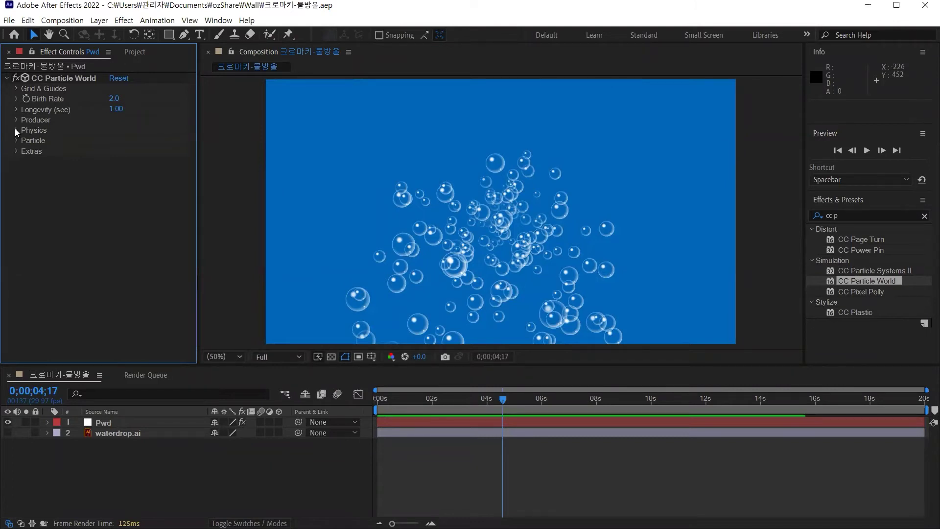
left_click(16, 130)
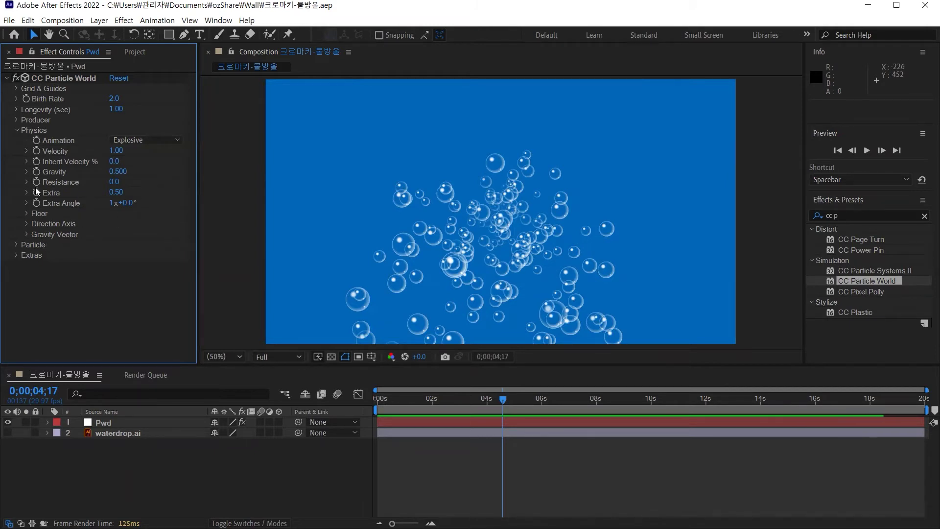
left_click(26, 150)
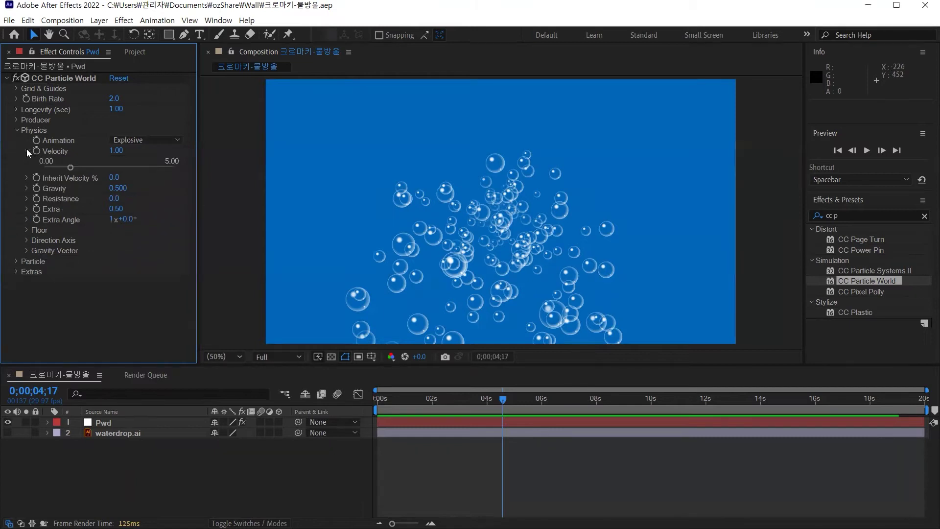
left_click(27, 151)
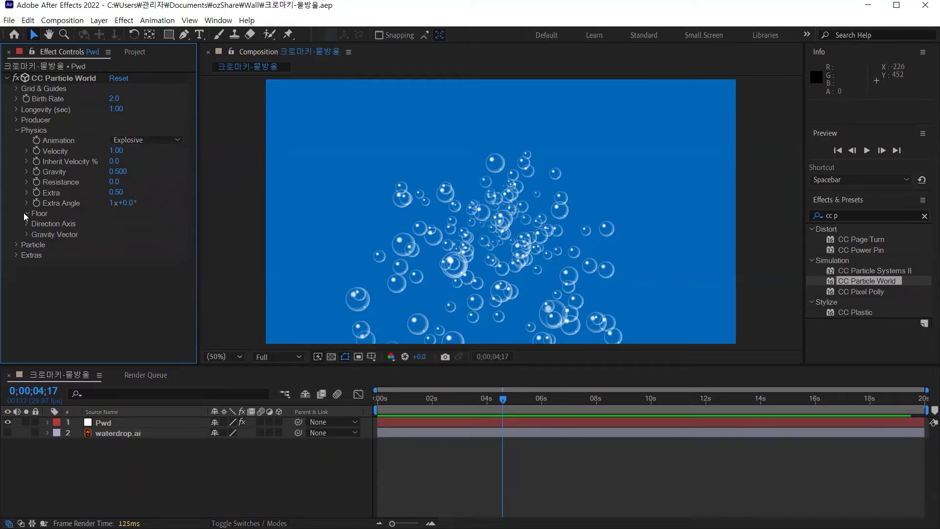
left_click(24, 214)
left_click(26, 213)
Step: Try the Direction Axis physics animation and check the drops at 0;00;03;11 and 0;00;06;14
left_click(129, 139)
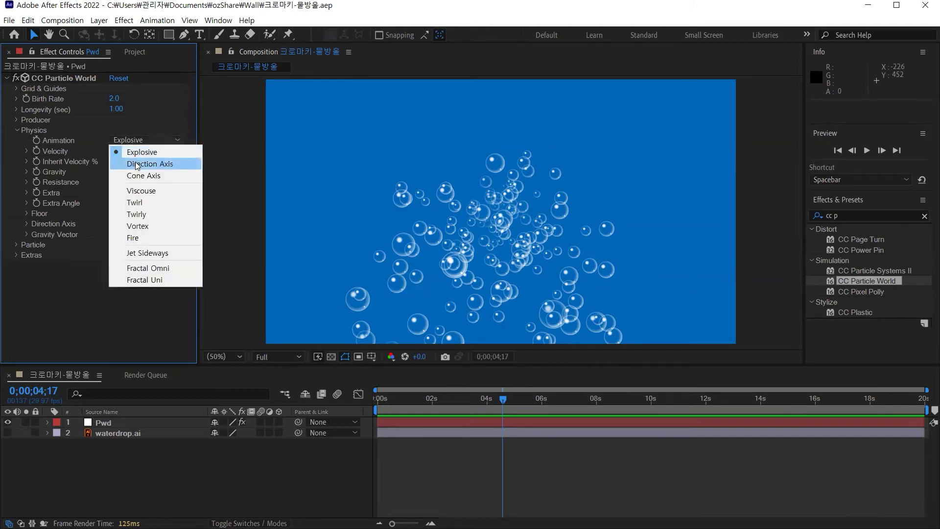
left_click(172, 164)
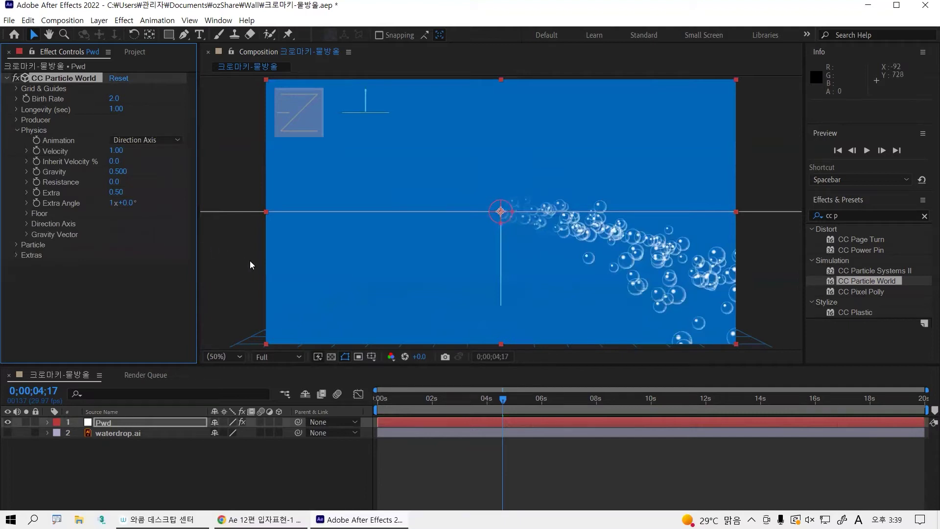
left_click_drag(494, 397, 469, 389)
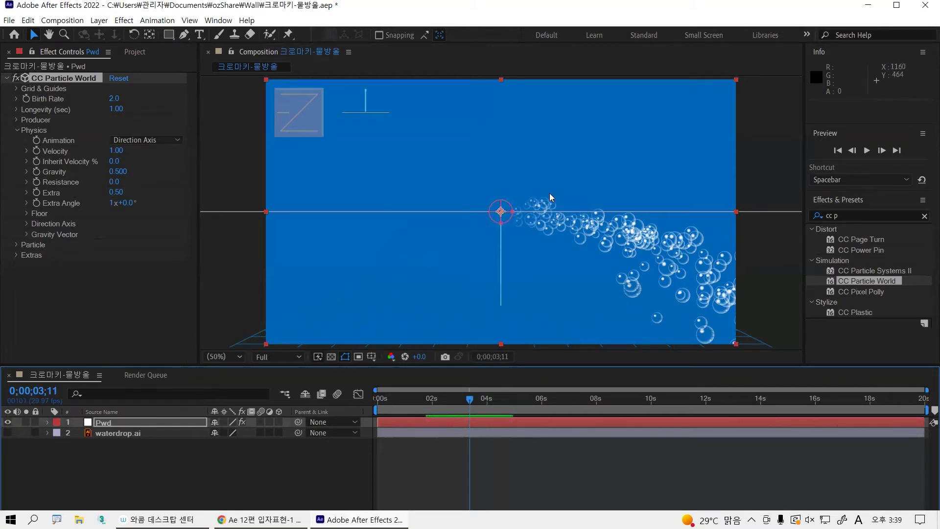
left_click_drag(466, 401, 550, 382)
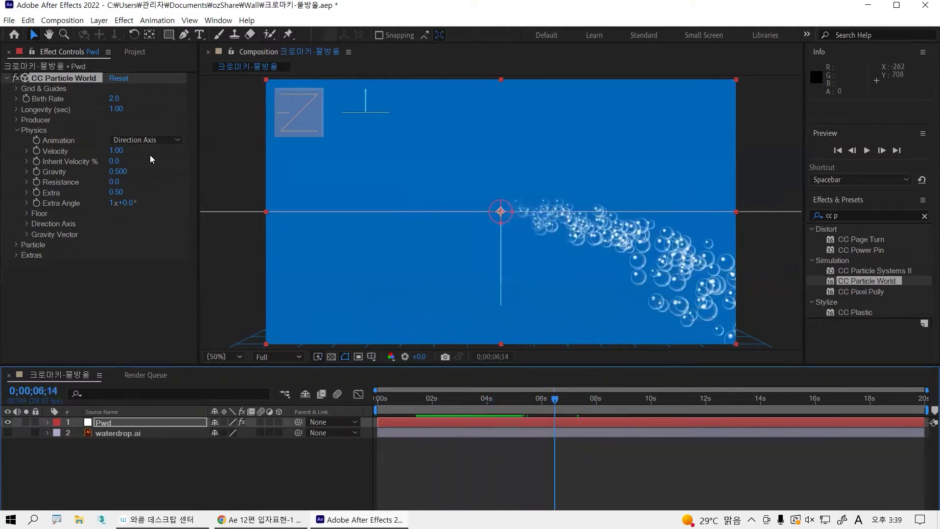
Step: Try the Cone Axis and Viscouse physics animations, checking the drops at 0;00;00;22 and 0;00;02;07 respectively
left_click(153, 141)
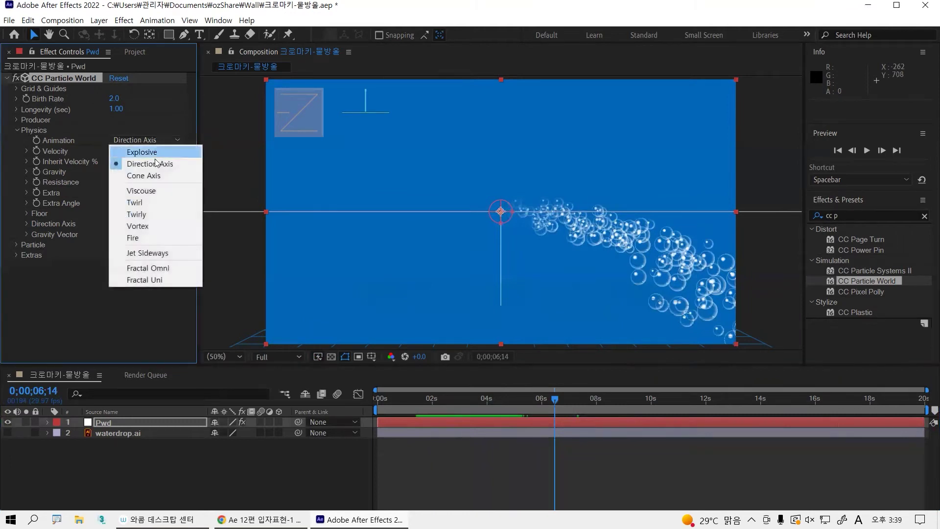
left_click(158, 176)
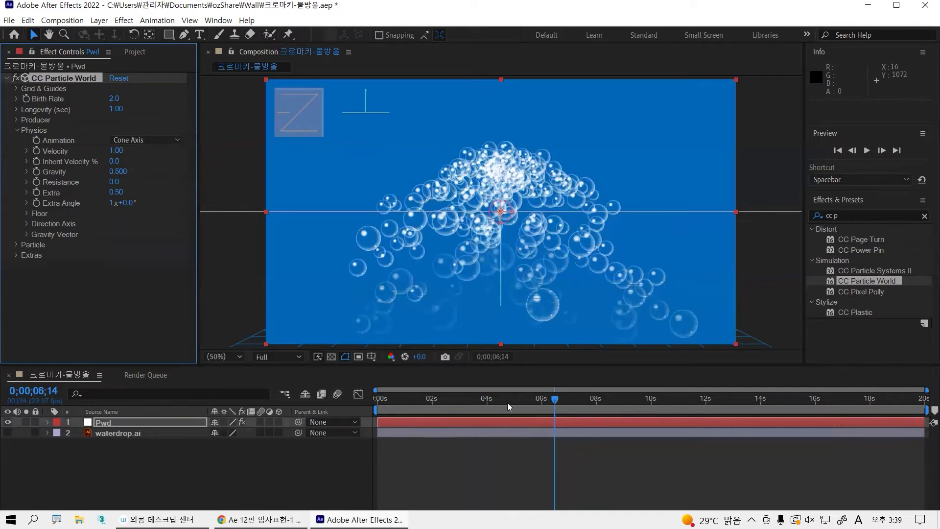
left_click_drag(554, 399, 397, 380)
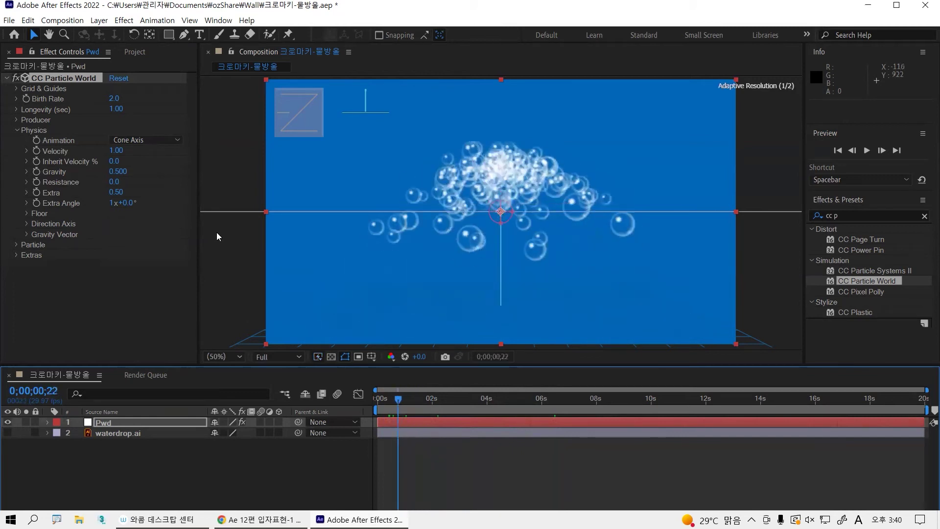
left_click(177, 138)
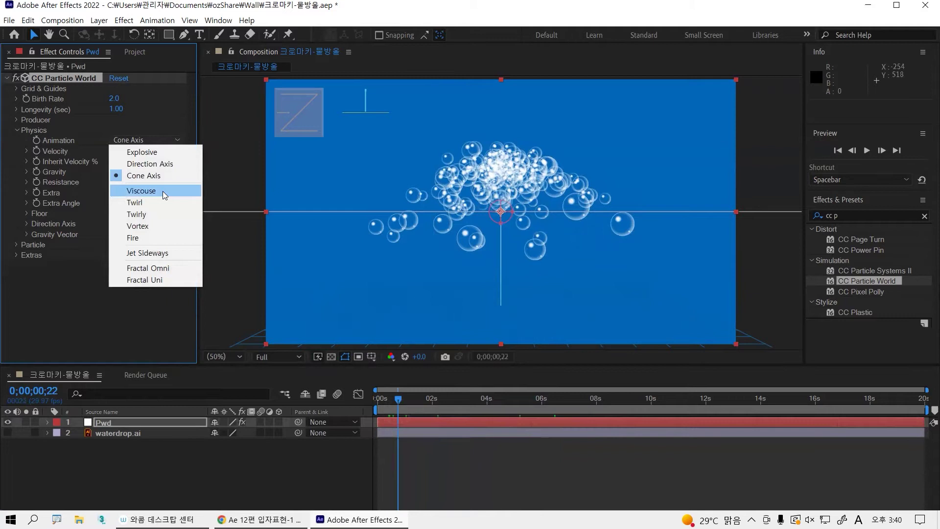
left_click(162, 191)
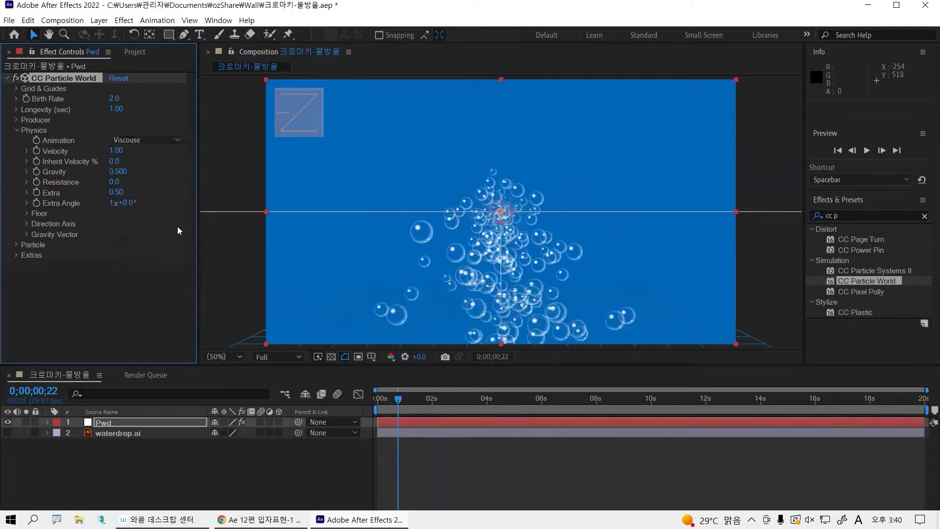
left_click_drag(394, 396, 438, 399)
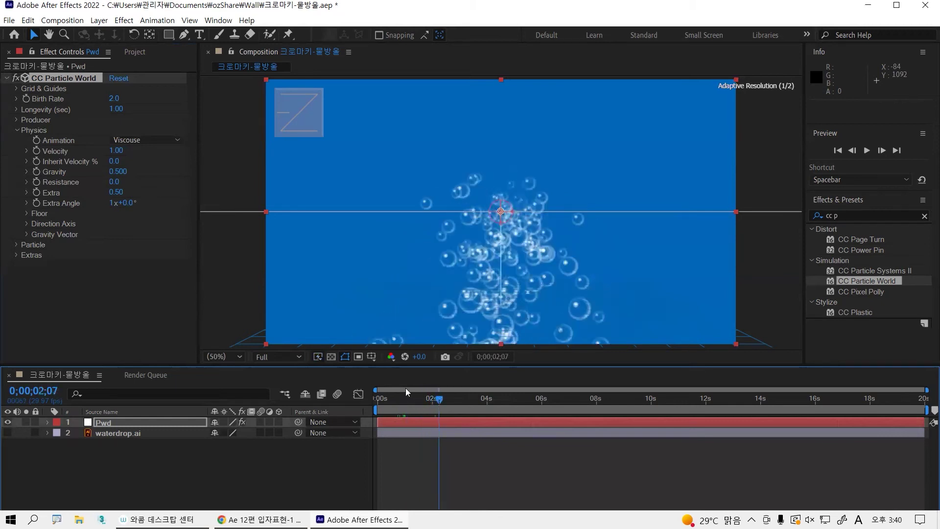
Step: Try the Twirl physics animation and preview the drops from 0;00;00;05 for about five seconds
left_click(142, 141)
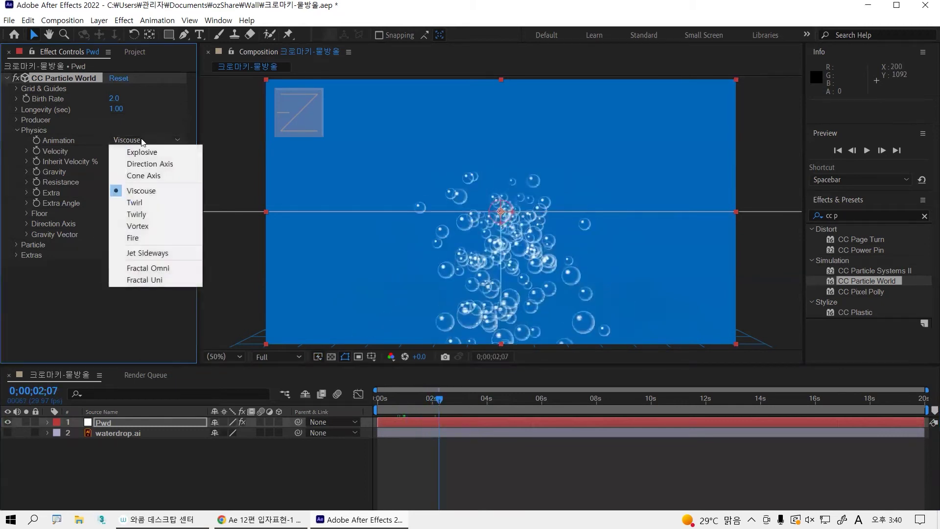
left_click(144, 202)
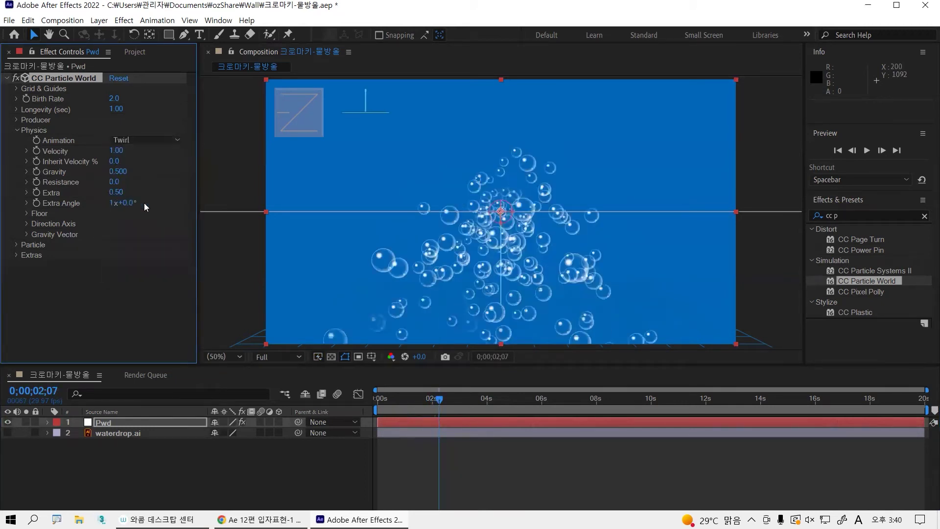
left_click_drag(435, 399, 386, 391)
key("space")
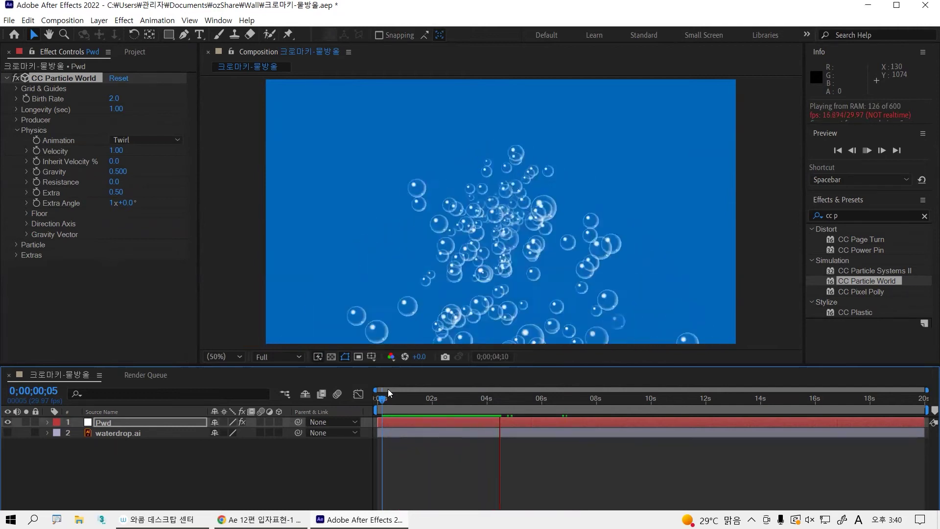
key("space")
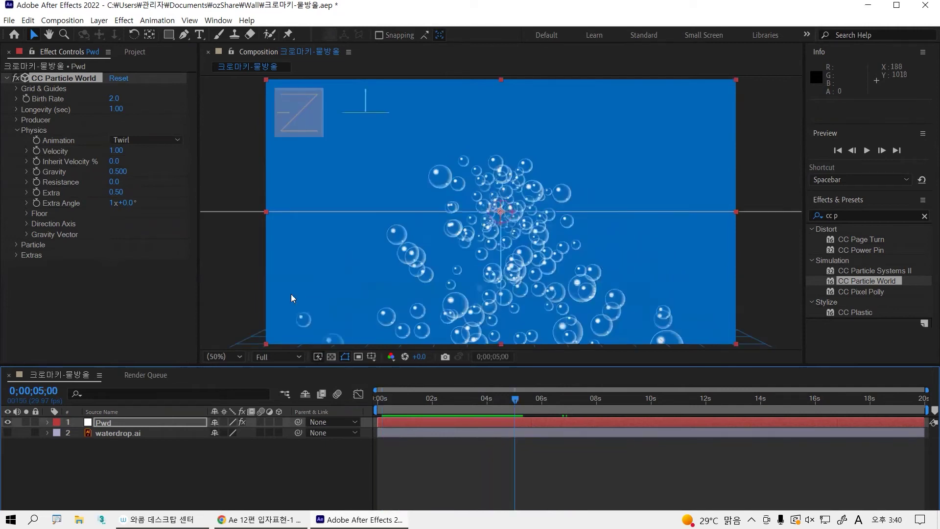
Step: Try the Twirly physics animation, preview it from the beginning of the composition, and return to 0;00;00;00
left_click(149, 140)
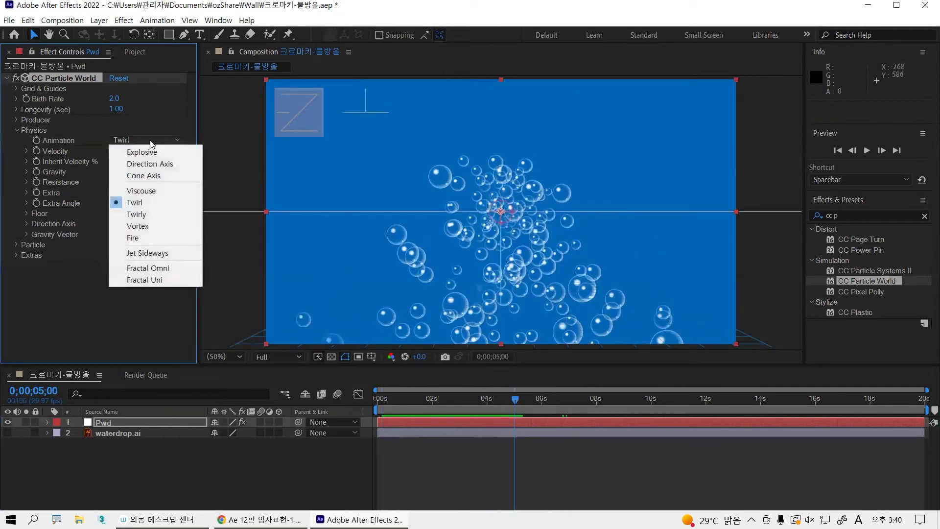
left_click(167, 215)
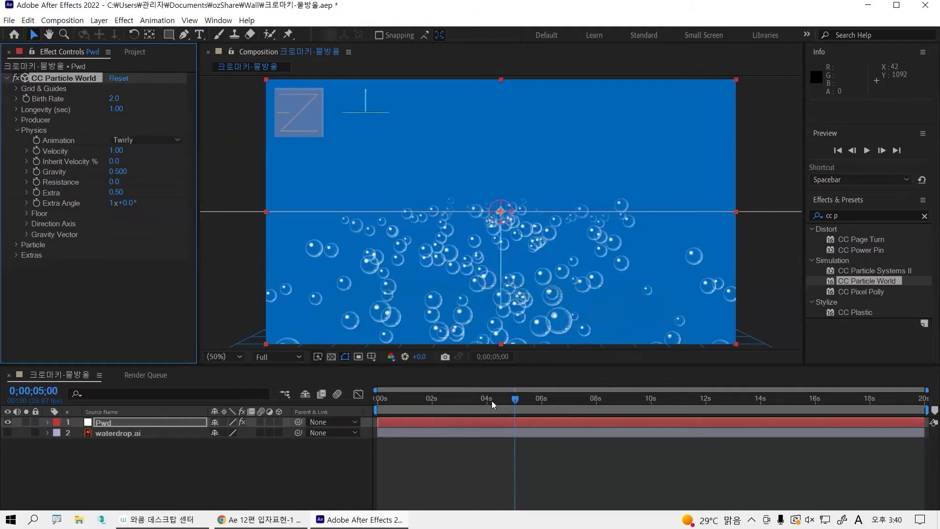
left_click_drag(513, 397, 366, 396)
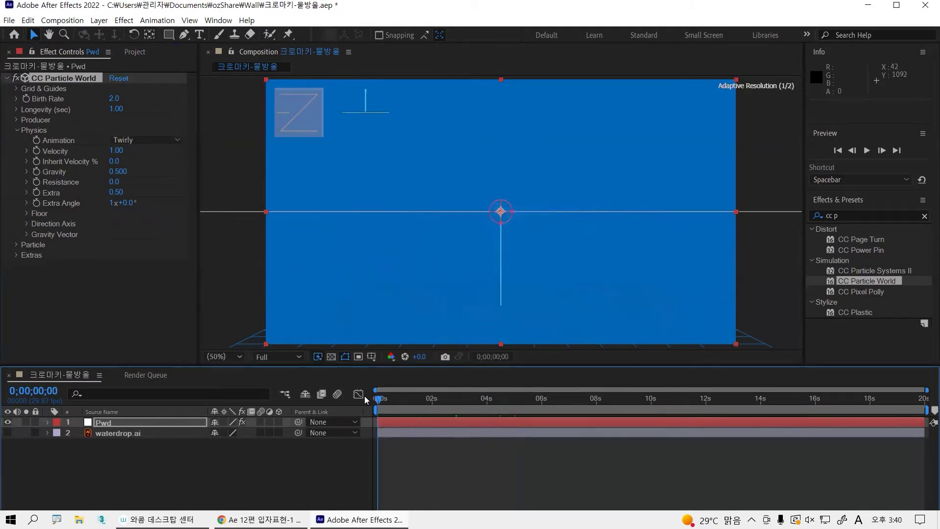
key("space")
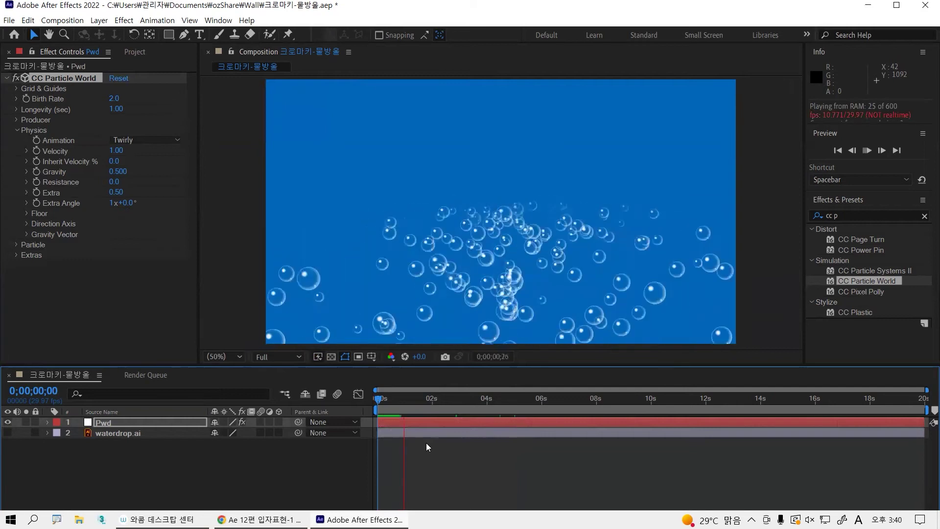
left_click_drag(425, 410, 476, 406)
left_click_drag(509, 401, 377, 395)
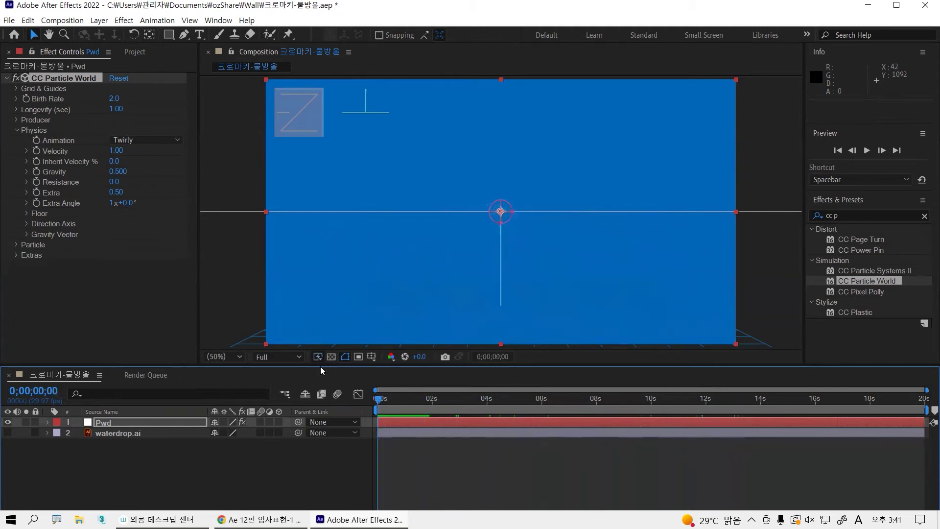
Step: Try the Vortex physics animation, preview it from the beginning, and check the drops at 0;00;06;16 and 0;00;08;01
left_click(133, 139)
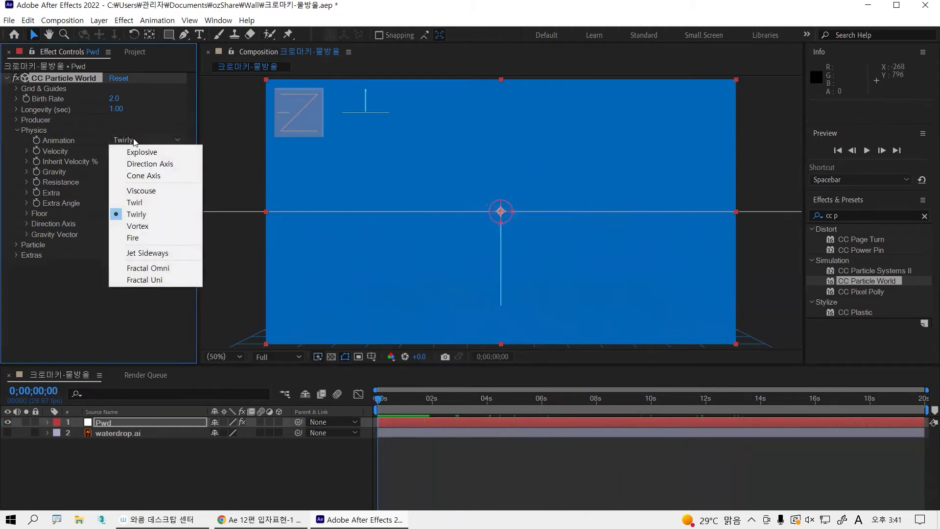
left_click(160, 225)
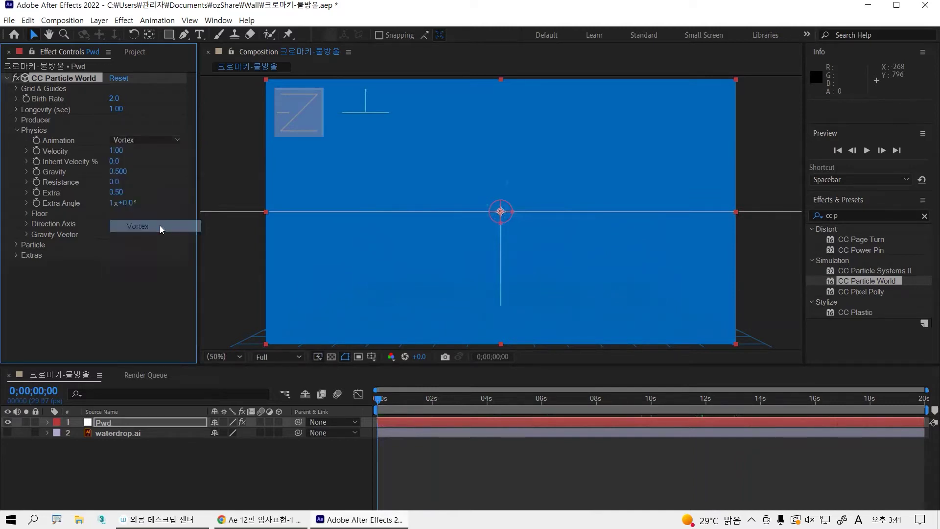
left_click_drag(376, 402, 489, 388)
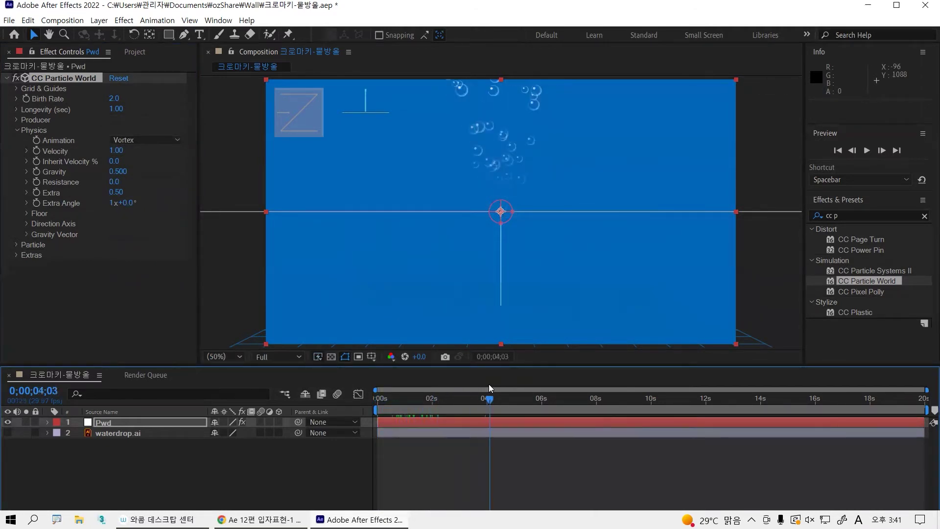
key("Home")
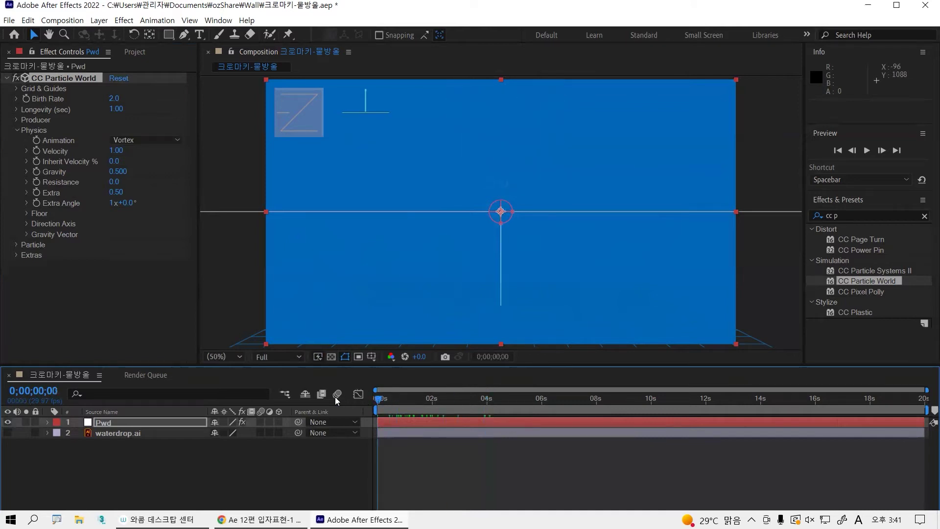
key("space")
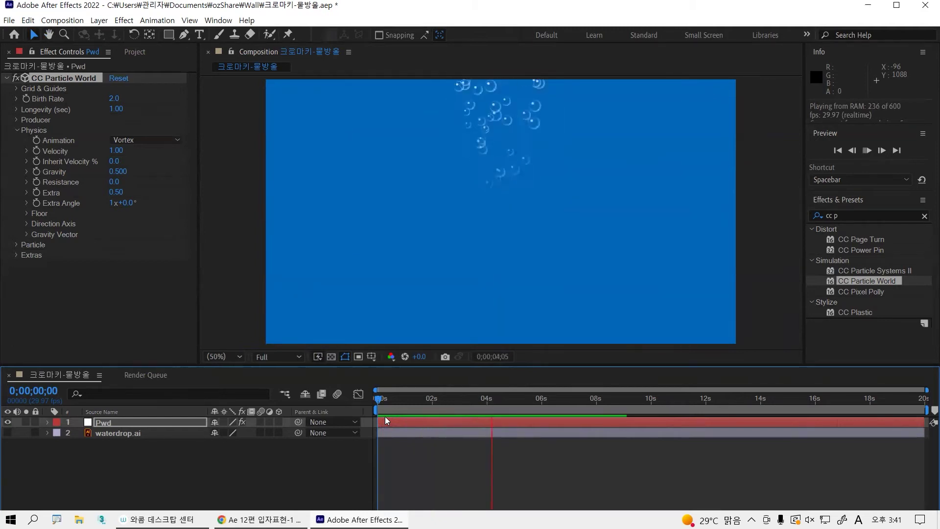
key("space")
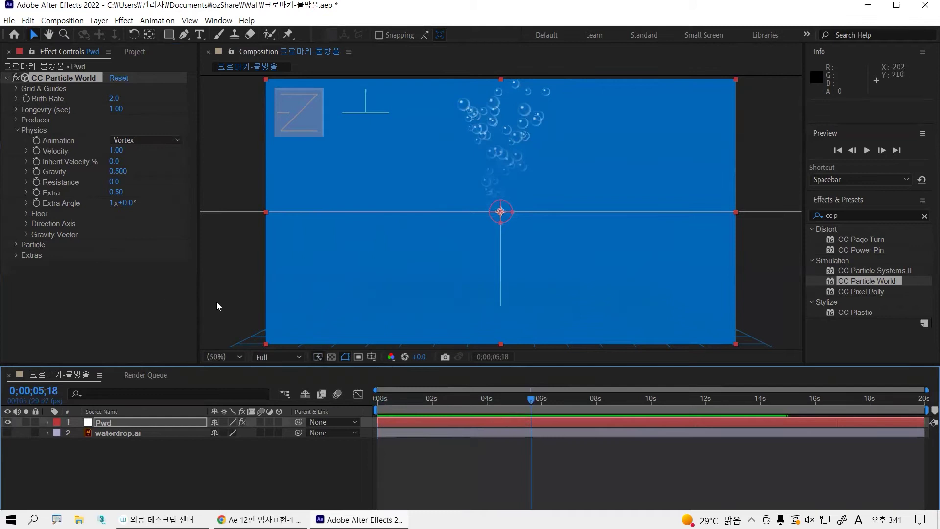
left_click_drag(533, 400, 561, 402)
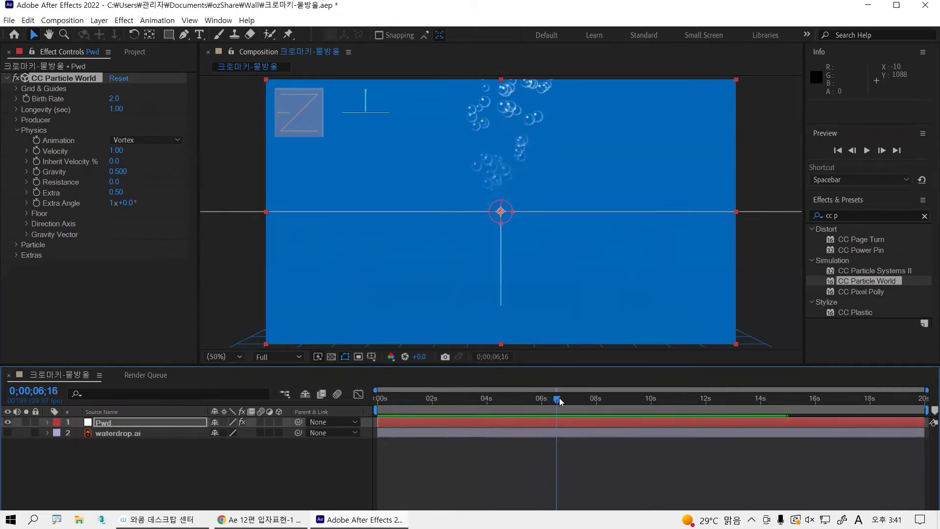
left_click_drag(561, 402, 600, 371)
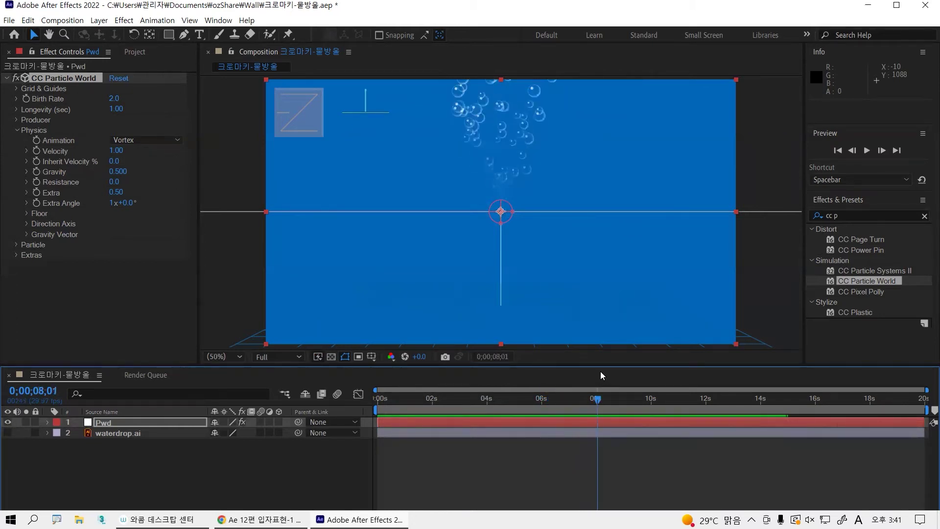
Step: Try the Fire physics animation and preview the drops from 0;00;00;00 for about nine seconds
left_click(123, 140)
left_click(169, 237)
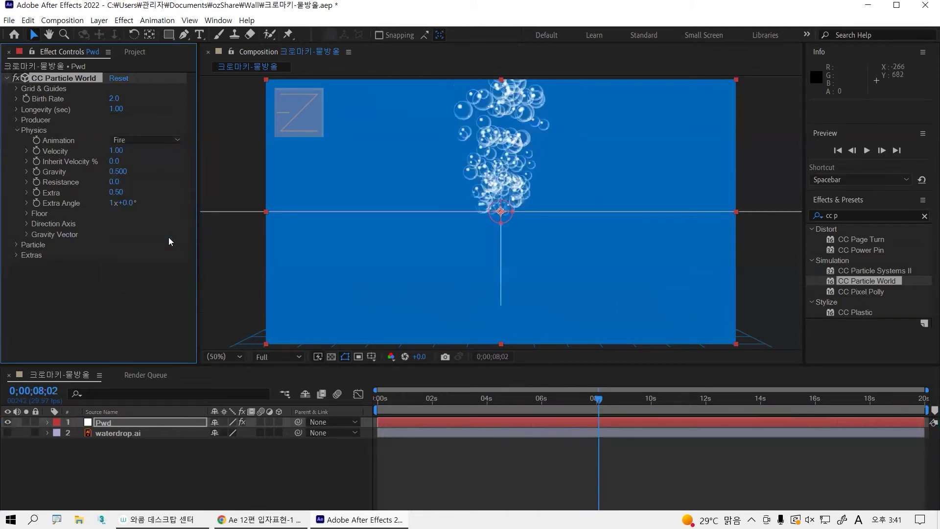
left_click_drag(598, 399, 375, 397)
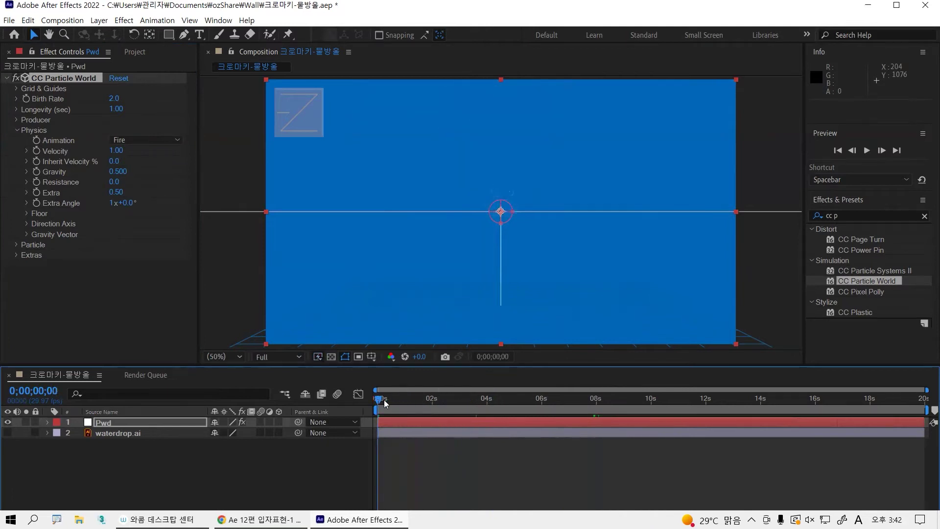
key("space")
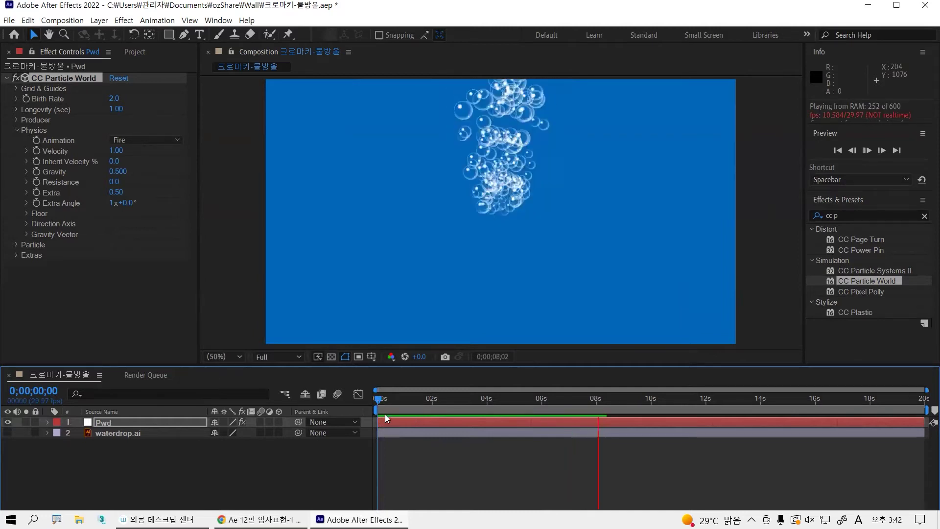
key("space")
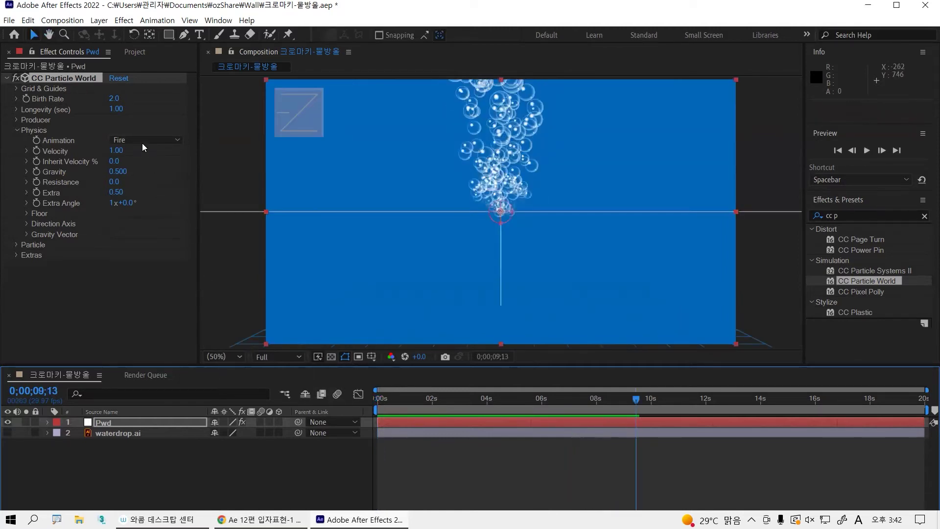
Step: Set the physics animation to Jet Sideways and preview the drops from 0;00;00;21
left_click(142, 140)
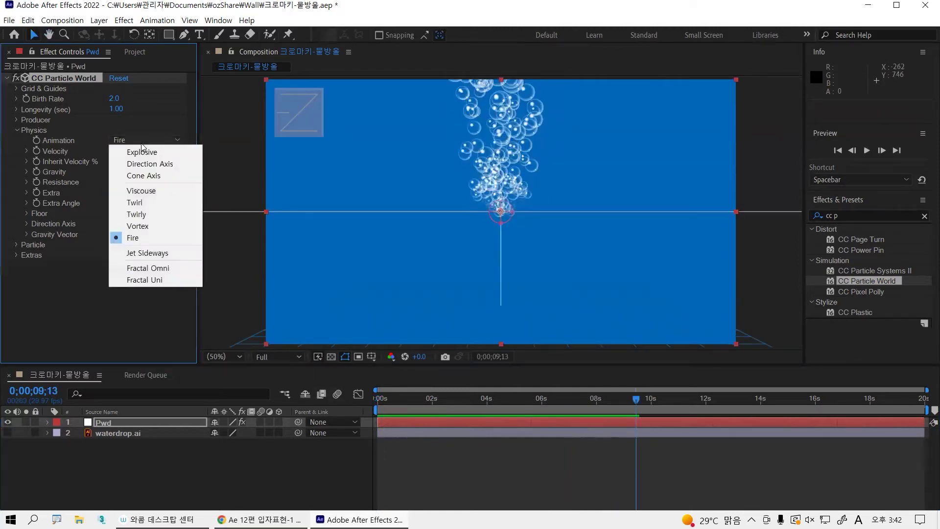
left_click(151, 253)
left_click_drag(635, 408, 396, 399)
key("space")
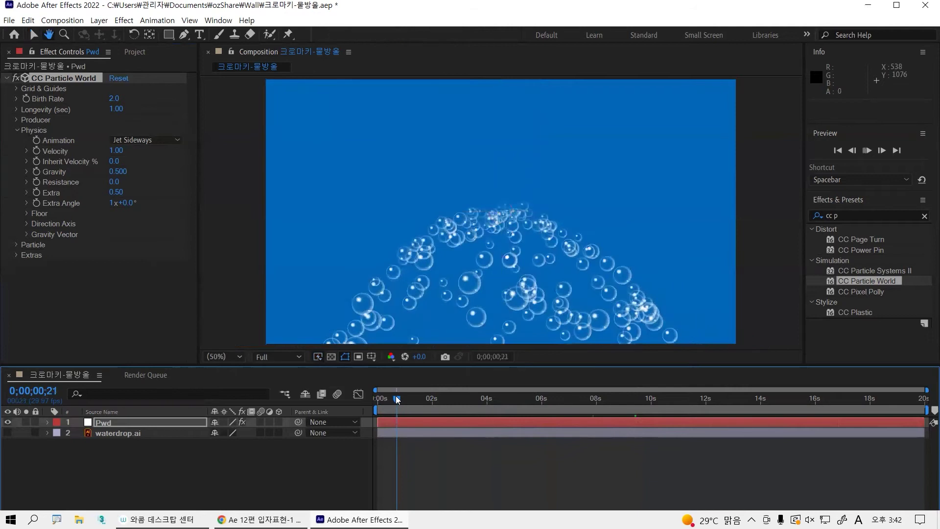
Step: Try the Fractal Omni physics animation and preview the drops from 0;00;00;00 for about six seconds
key("space")
left_click(130, 140)
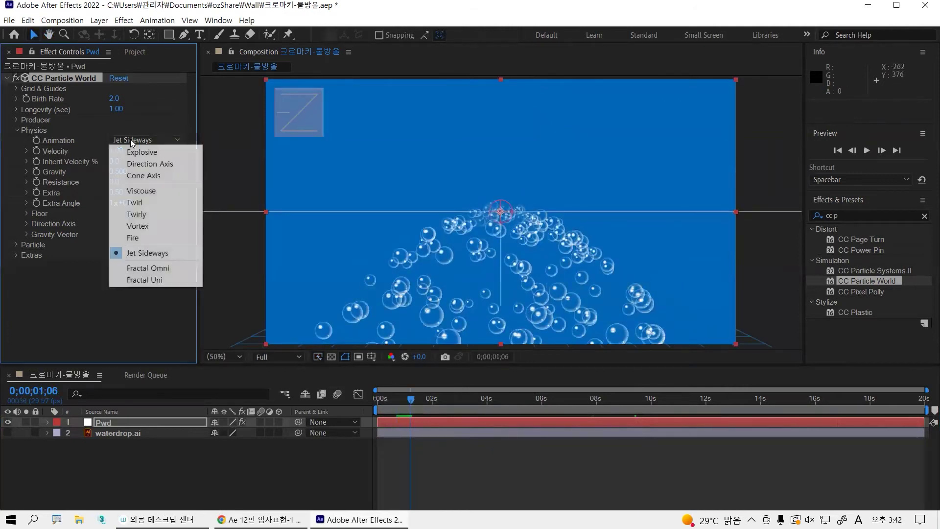
left_click(170, 268)
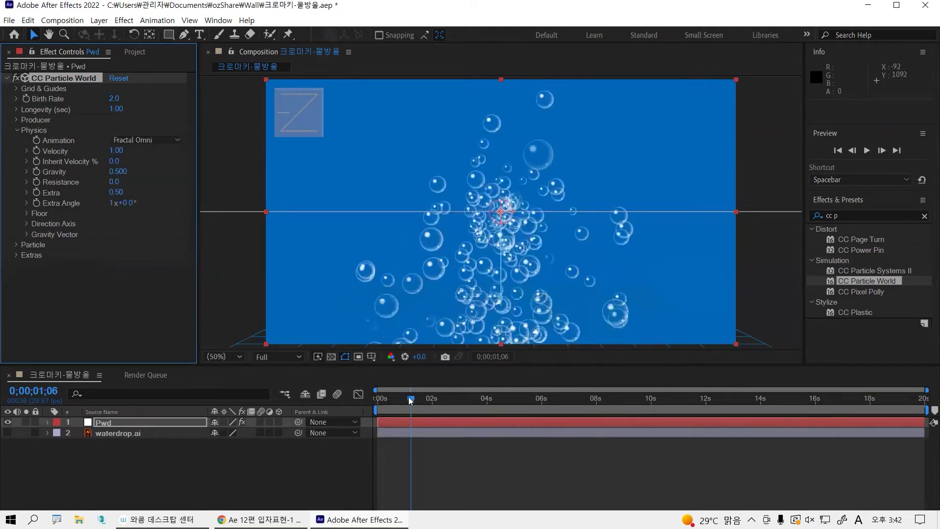
left_click_drag(410, 400, 352, 398)
key("space")
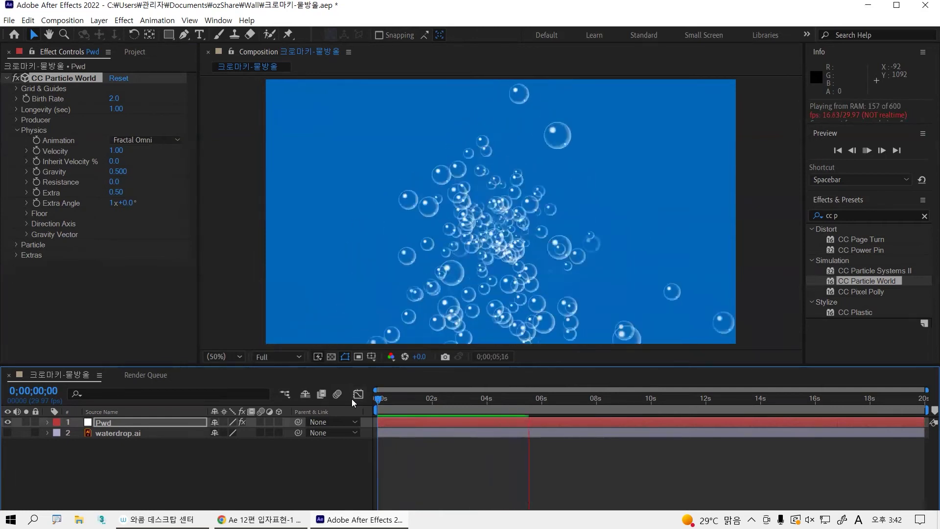
key("space")
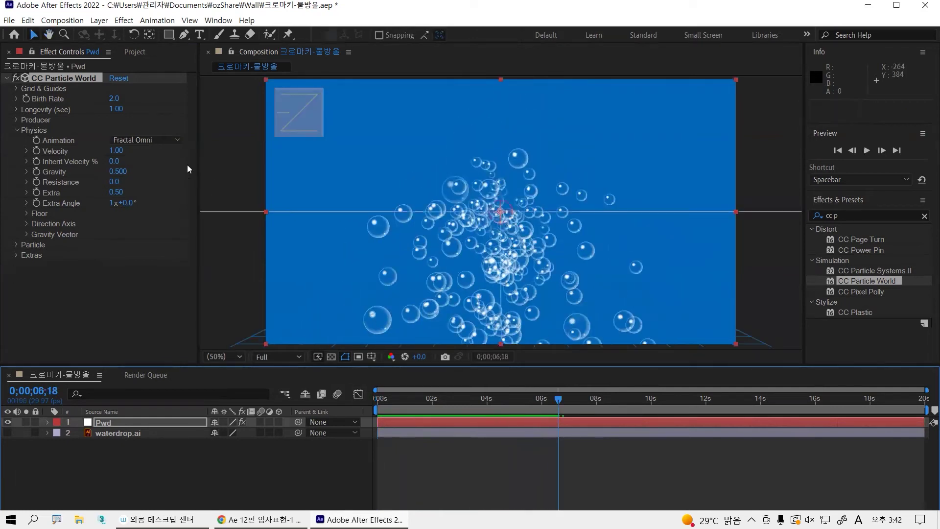
Step: Try the Fractal Uni physics animation and preview the drops from the beginning of the composition
left_click(161, 145)
left_click(143, 139)
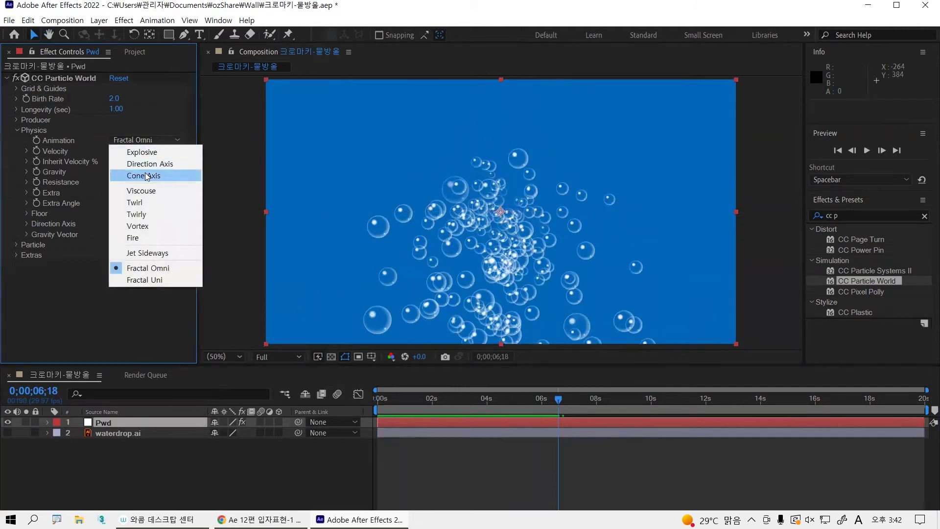
left_click(167, 281)
left_click_drag(558, 399, 311, 396)
key("space")
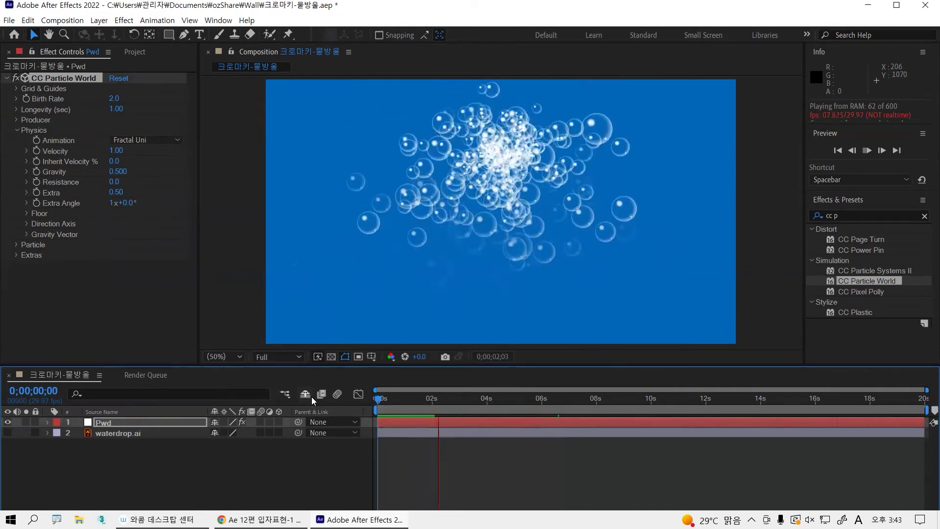
Step: Set the physics animation to Direction Axis and check the drops at 0;00;04;18
left_click(132, 139)
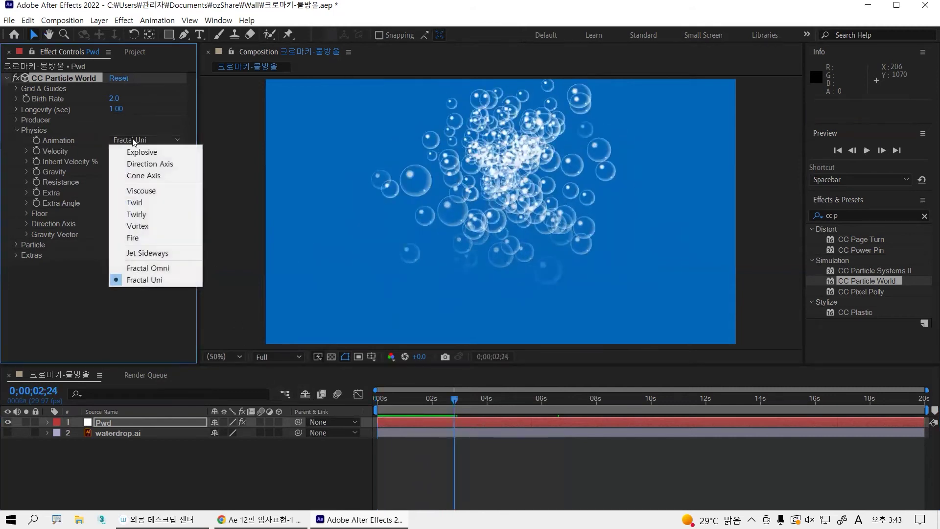
left_click(148, 163)
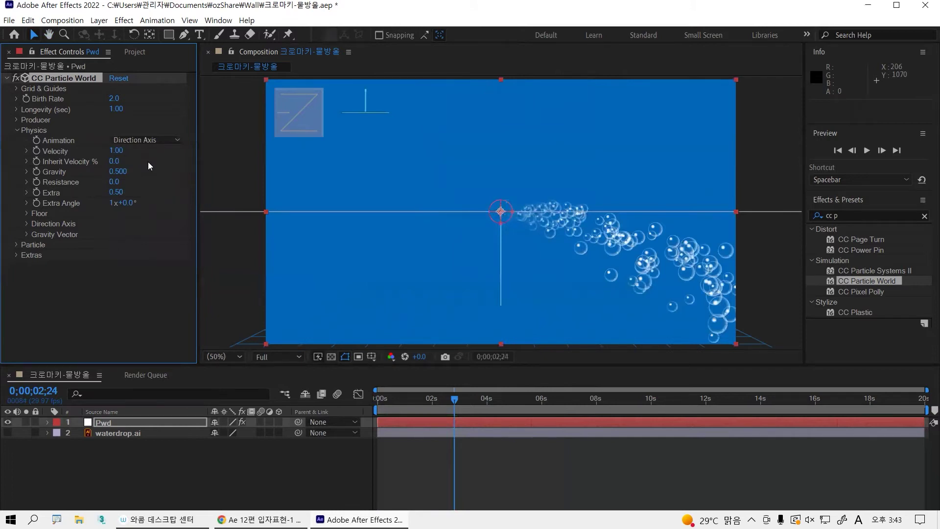
left_click(148, 142)
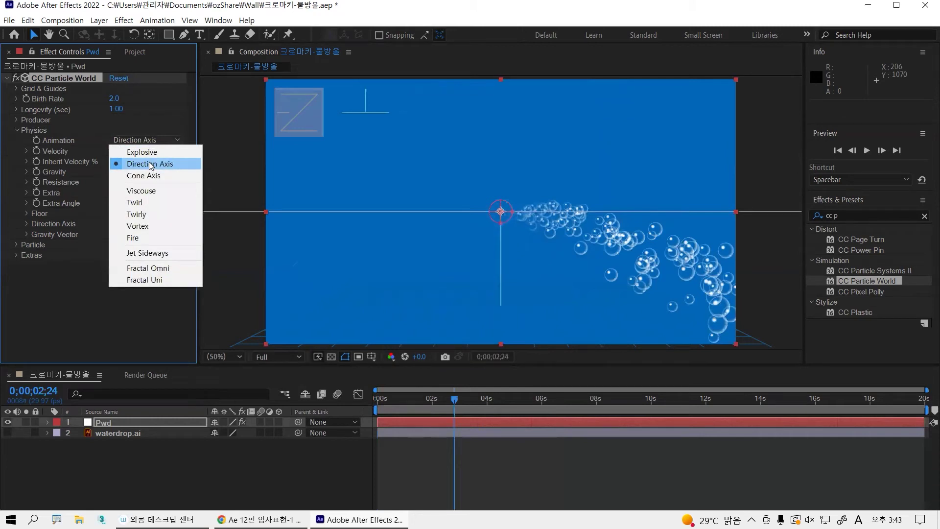
left_click(149, 165)
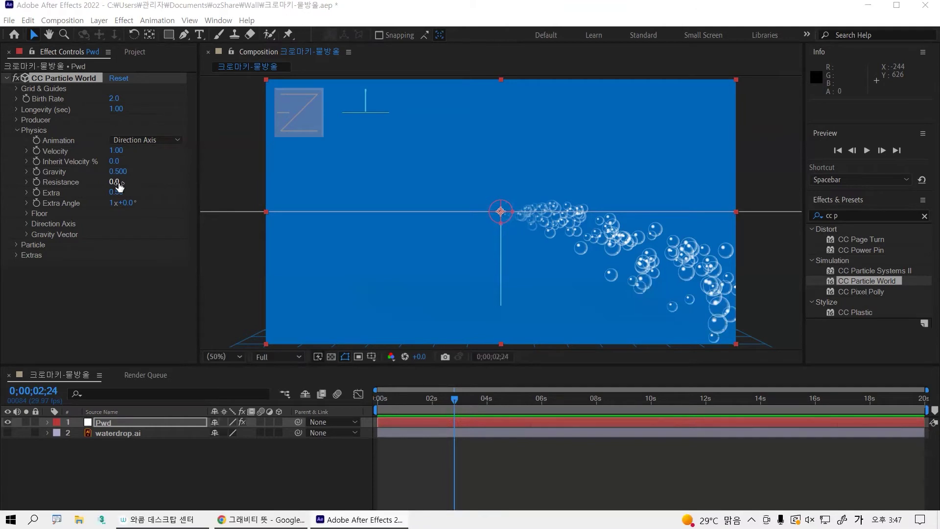
left_click_drag(458, 401, 504, 399)
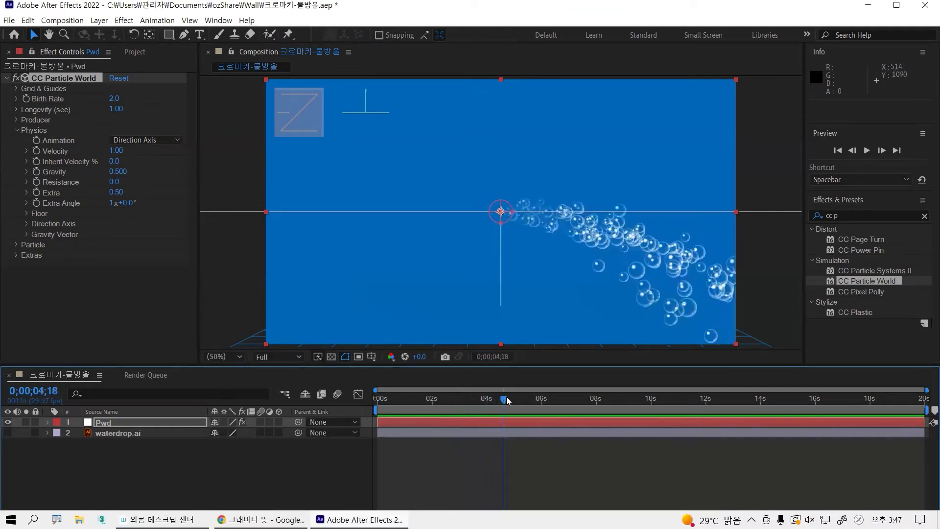
Step: Try a physics gravity of -1.960 and check the drops' path at 0;00;04;05
left_click(126, 174)
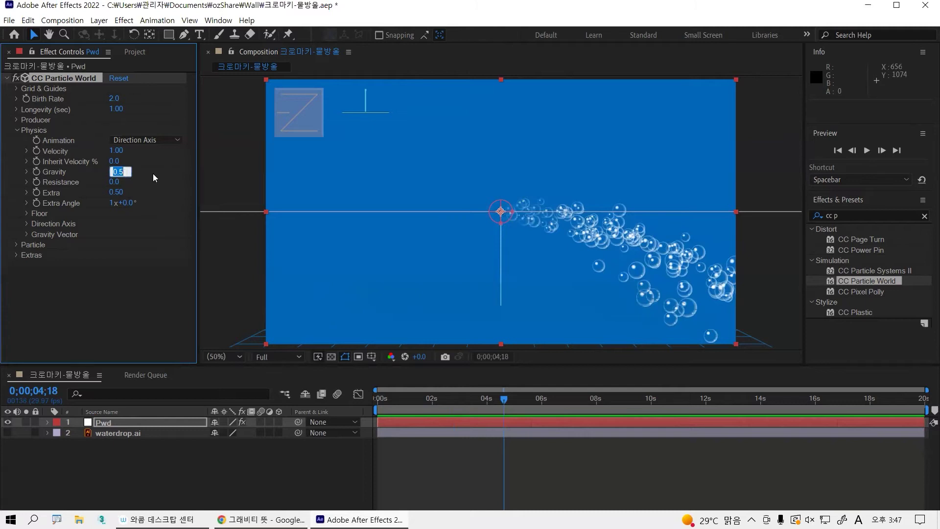
left_click(154, 172)
left_click_drag(120, 172, 5, 204)
mouse_move(496, 398)
left_mouse_down()
mouse_move(415, 398)
mouse_move(493, 390)
left_mouse_up()
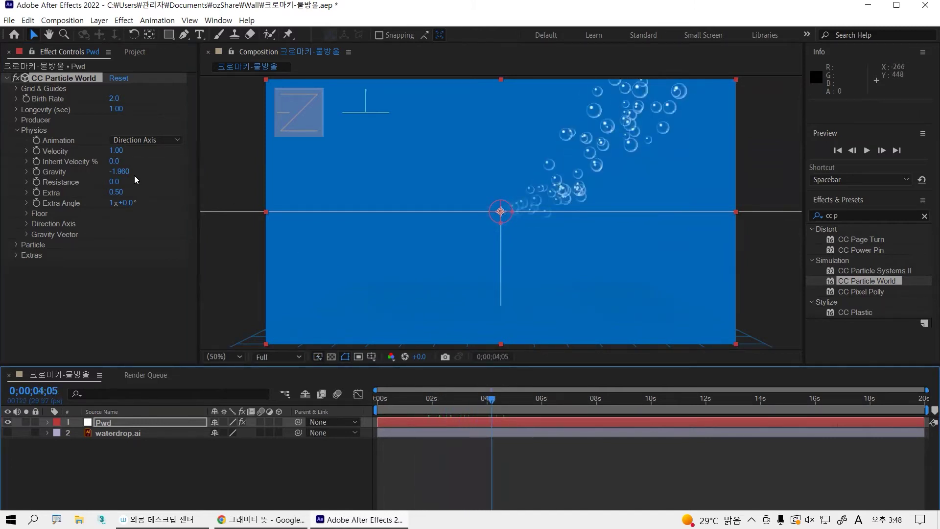
Step: Try gravity values of -1.300, 0.160 and -0.060 on the drops
left_click_drag(128, 176, 174, 181)
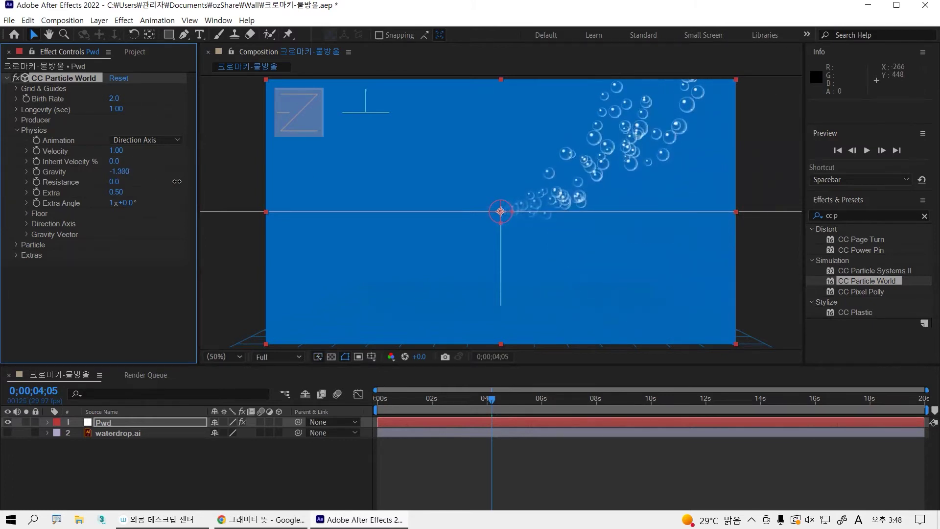
left_click_drag(170, 182, 274, 190)
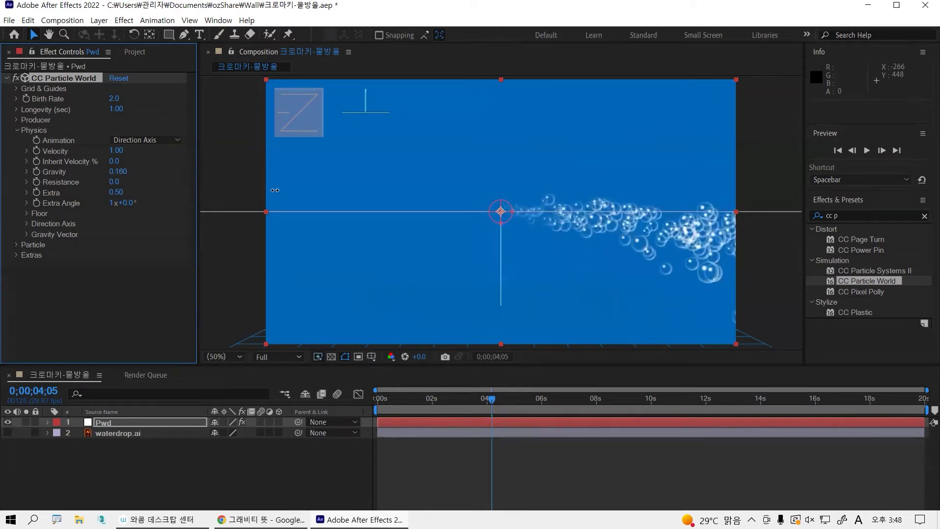
left_click_drag(274, 190, 253, 179)
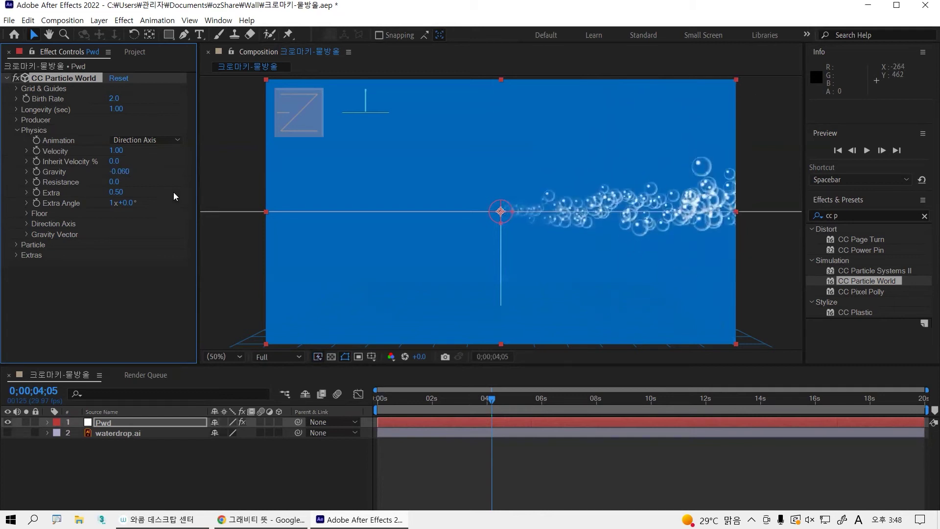
Step: Restore the physics gravity to 0.5, and lower it to -0.070
left_click(120, 171)
type("0.5")
key("Return")
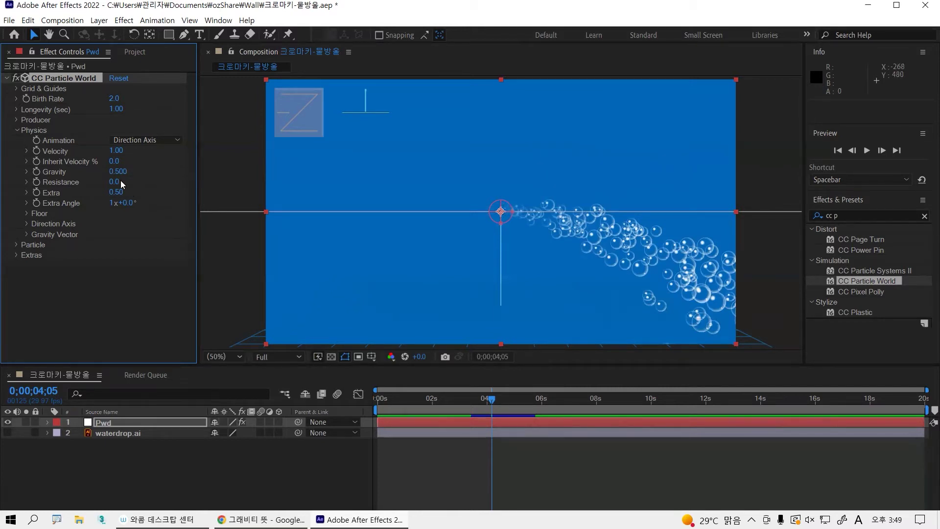
left_click_drag(118, 171, 87, 175)
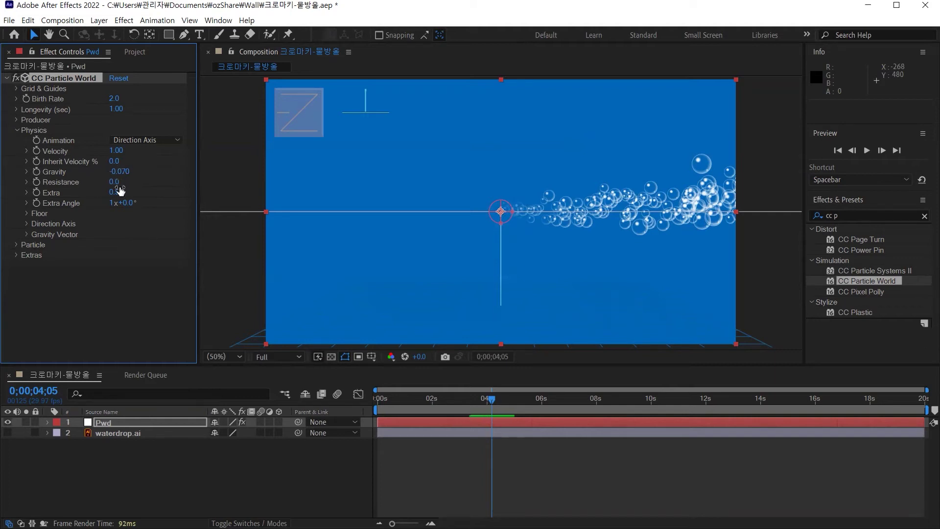
Step: Try different physics velocities on the drops, including -0.11 and 0.45
left_click(118, 152)
key("Return")
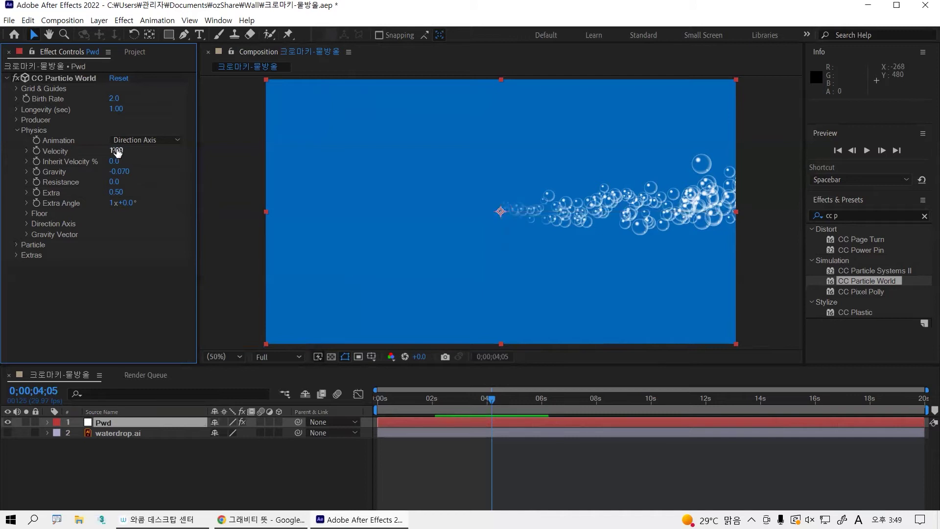
left_click_drag(116, 152, 46, 145)
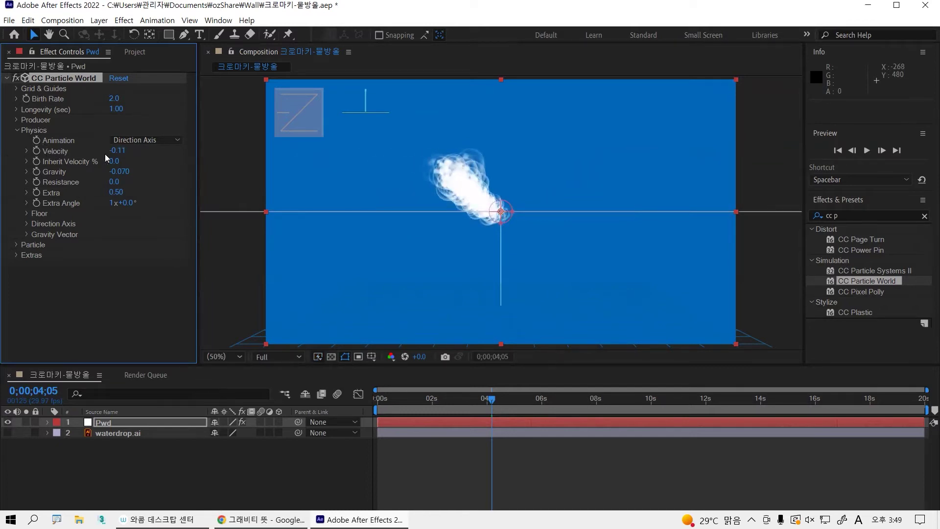
left_click_drag(116, 150, 142, 276)
left_click_drag(126, 152, 91, 180)
left_click_drag(118, 152, 484, 174)
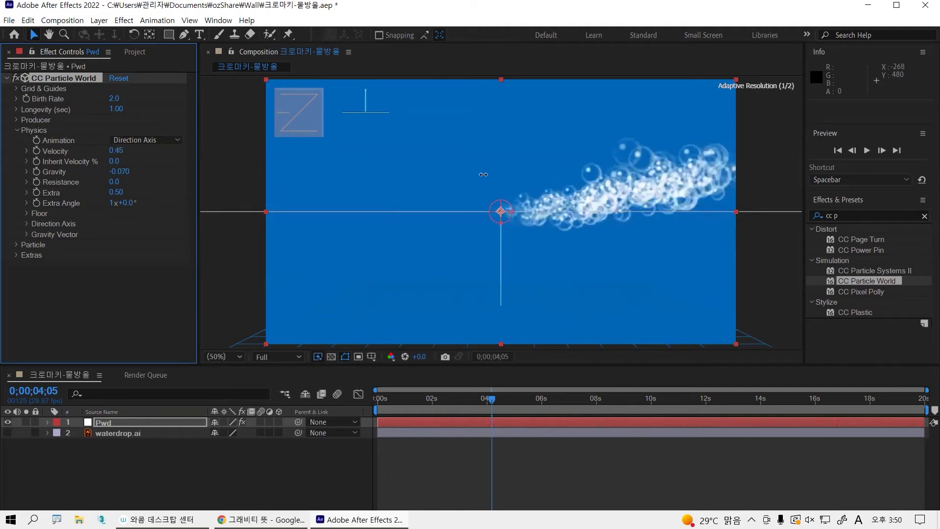
Step: Set the physics velocity back to 1.00
left_click(112, 149)
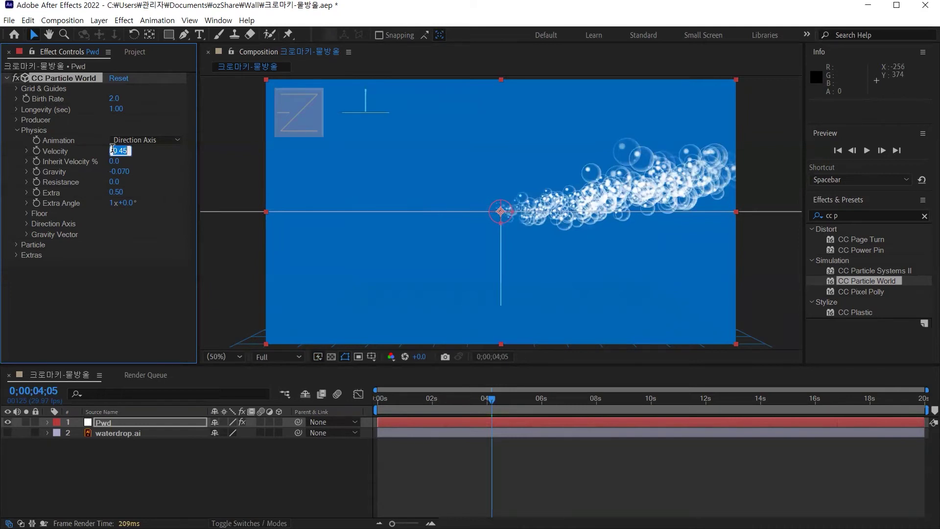
type("0.5")
key("Return")
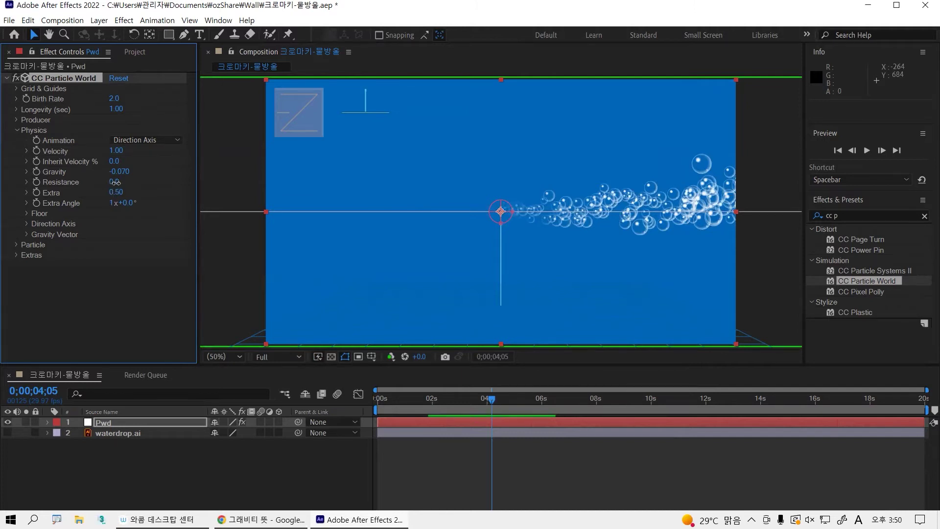
Step: Try a resistance of 19.0 on the drops at 0;00;06;13, save the project, and undo the resistance change
left_click_drag(114, 182, 217, 171)
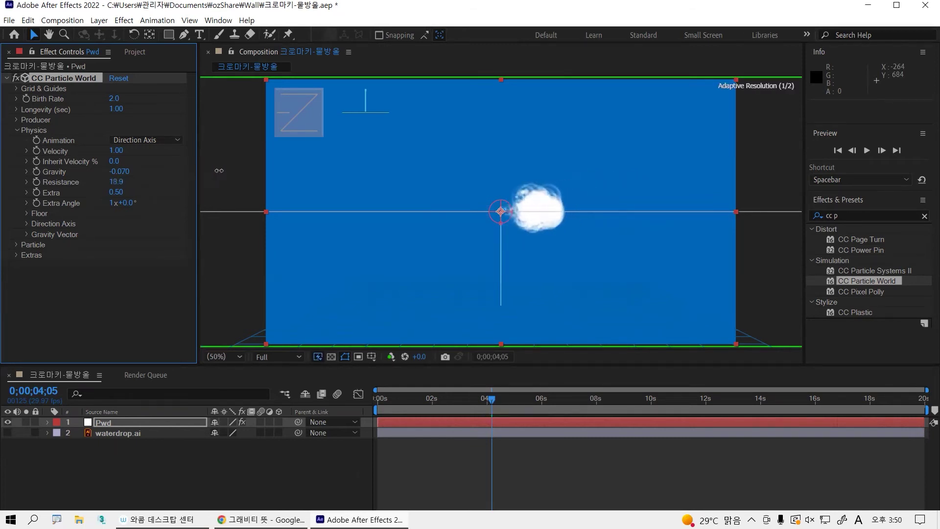
left_click_drag(490, 397, 558, 377)
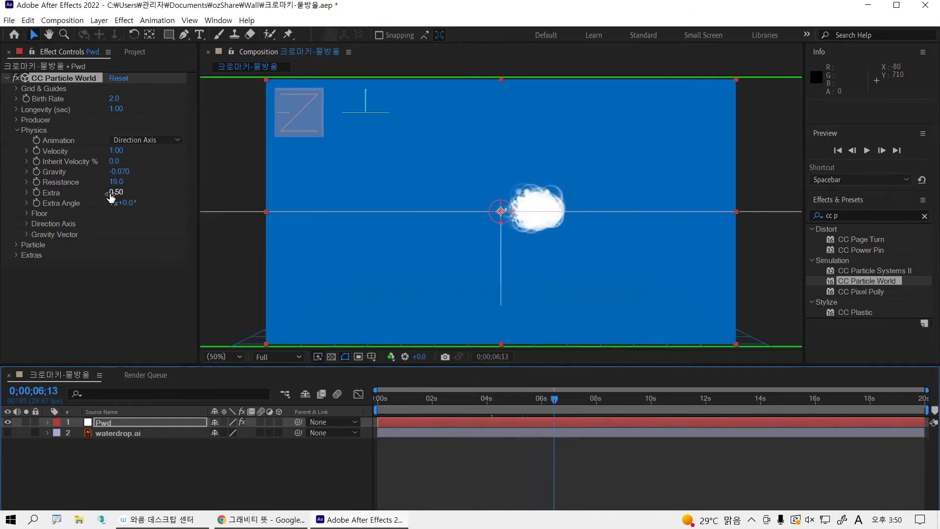
left_click(116, 182)
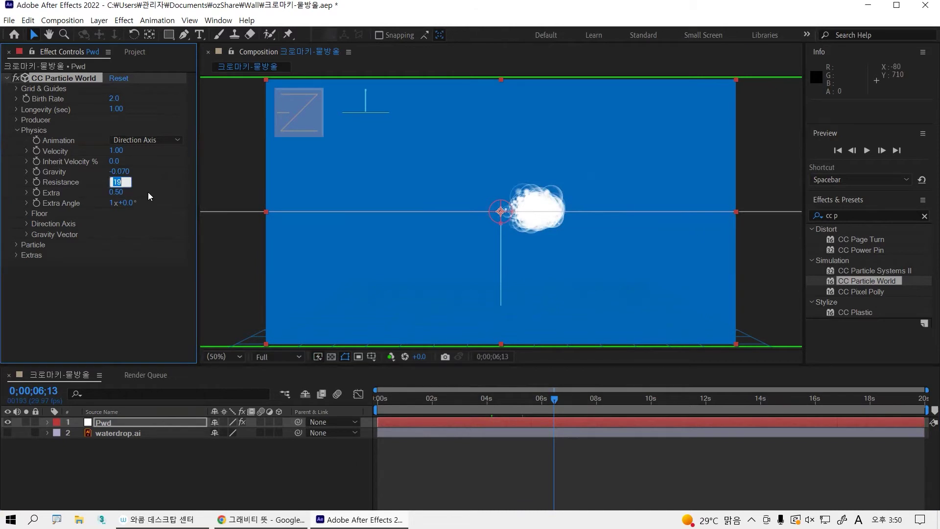
key("Return")
key("ctrl+s")
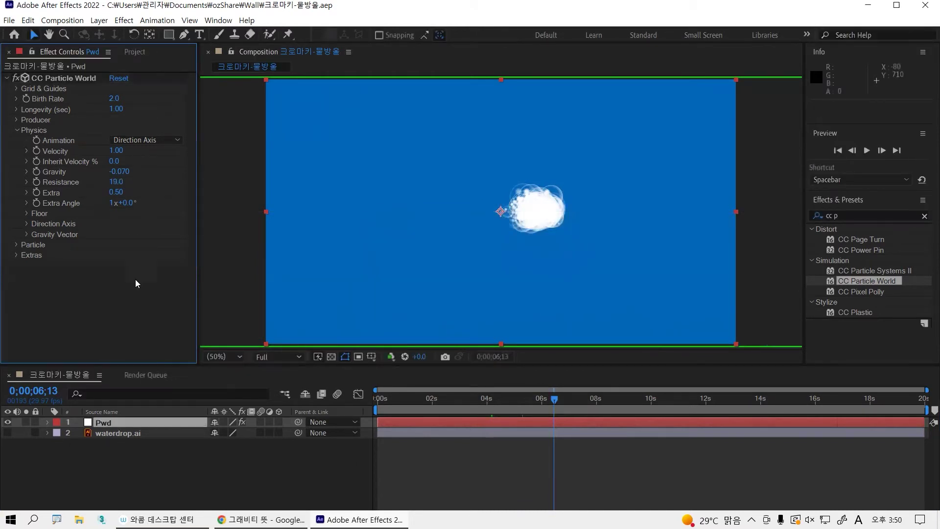
key("ctrl+z")
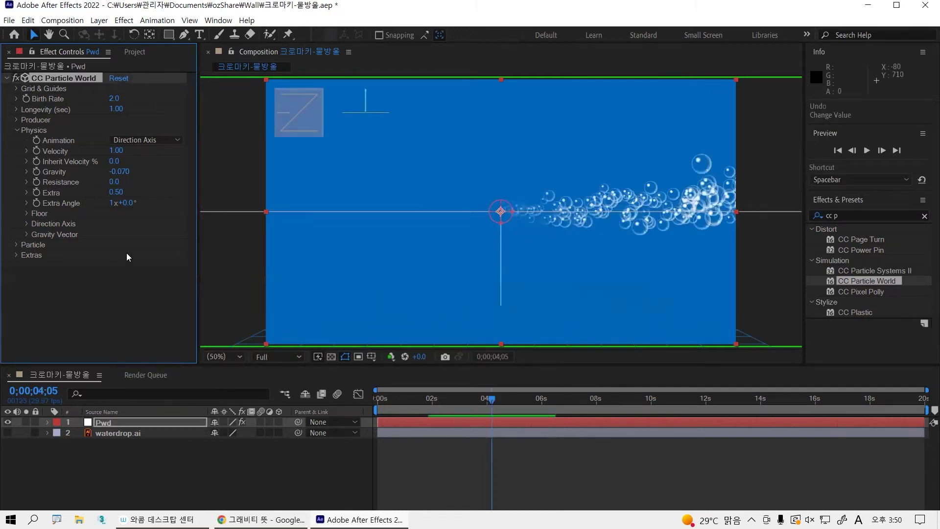
Step: Try a physics Extra value of 2.01 and preview the drops from 0;00;00;00 to 0;00;02;19
left_click(116, 193)
left_click(134, 230)
left_click_drag(112, 198, 208, 197)
left_click_drag(479, 399, 342, 402)
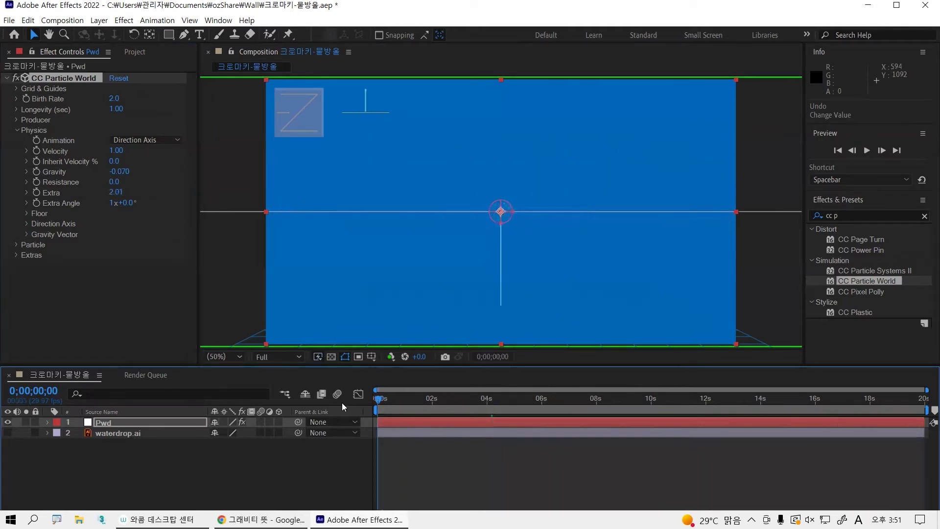
key("space")
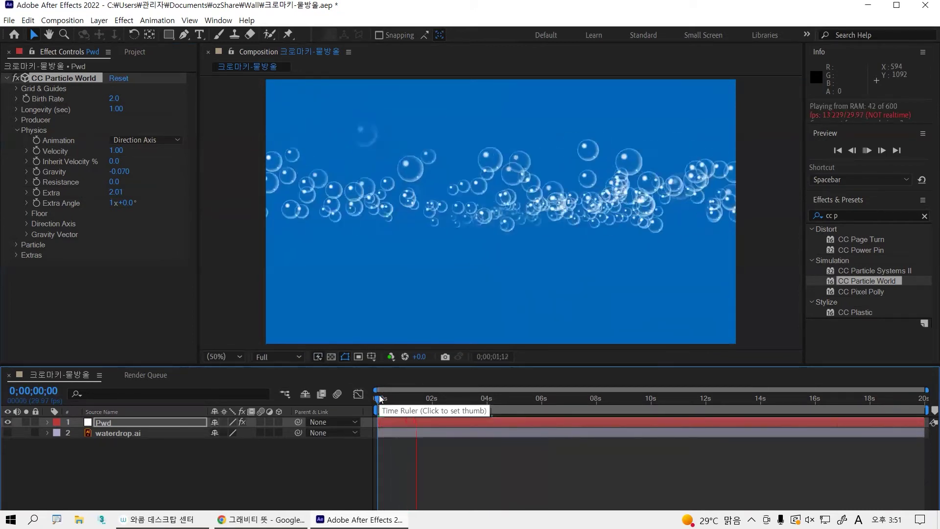
key("space")
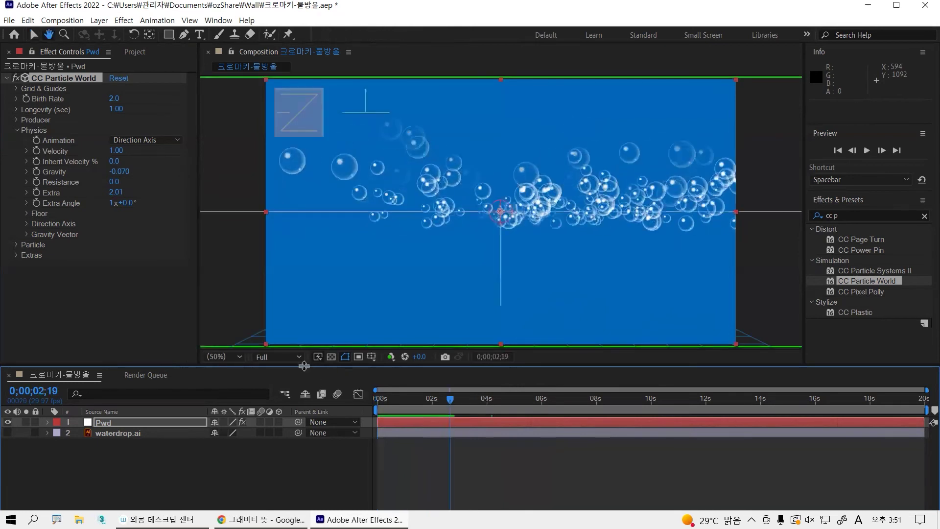
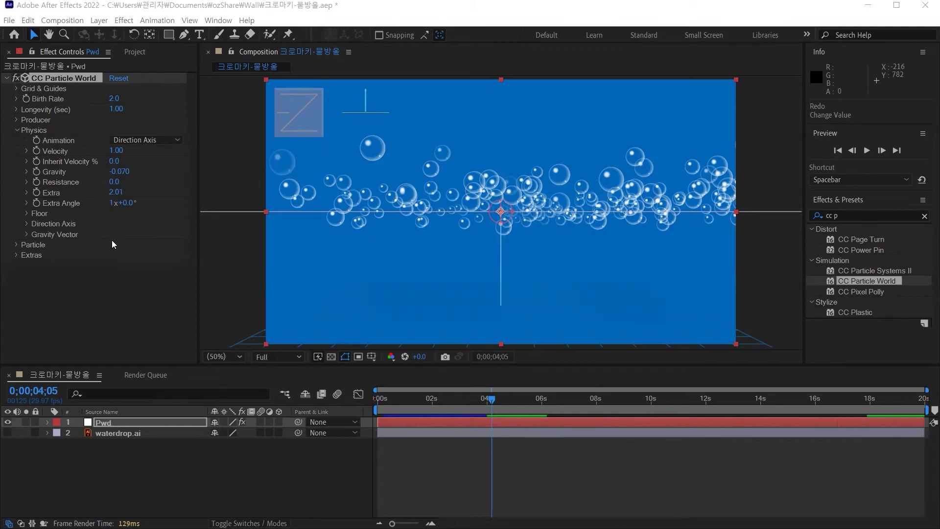
Step: Undo the last change to the physics Extra value
left_click(218, 276)
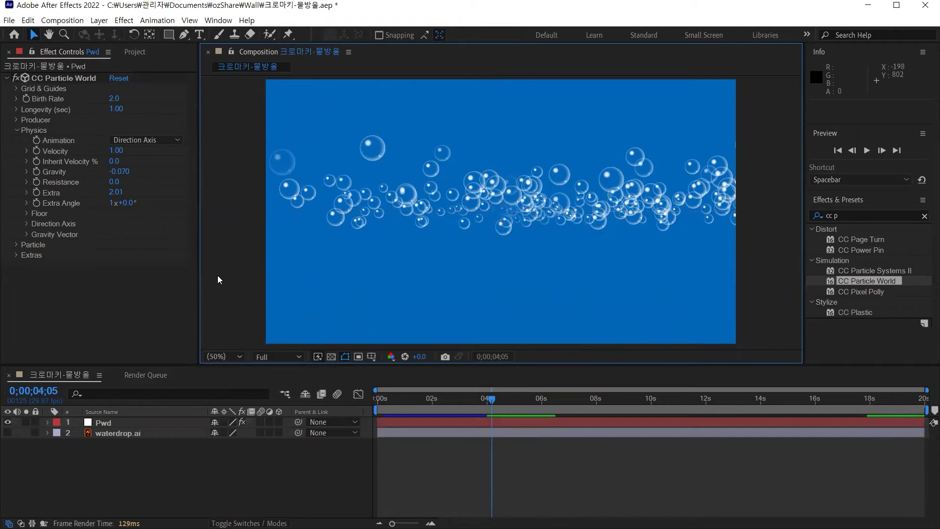
key("ctrl+z")
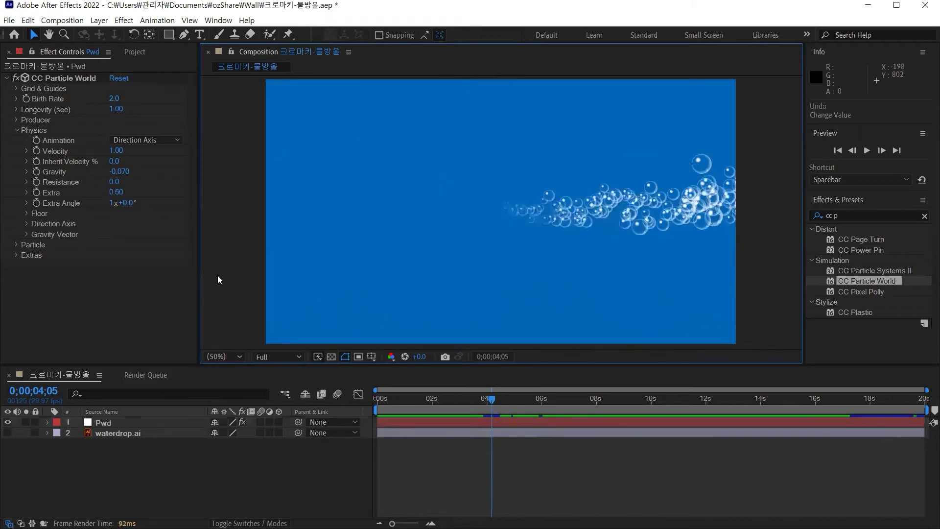
key("space")
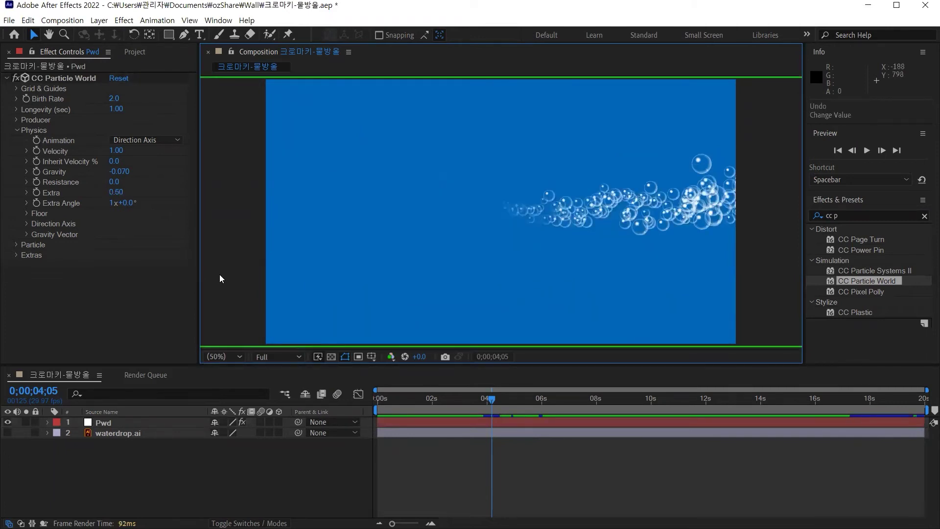
Step: Keyframe the physics Extra from 0.50 at 0;00;04;05 to 2.00 at 0;00;09;22
key("alt+2")
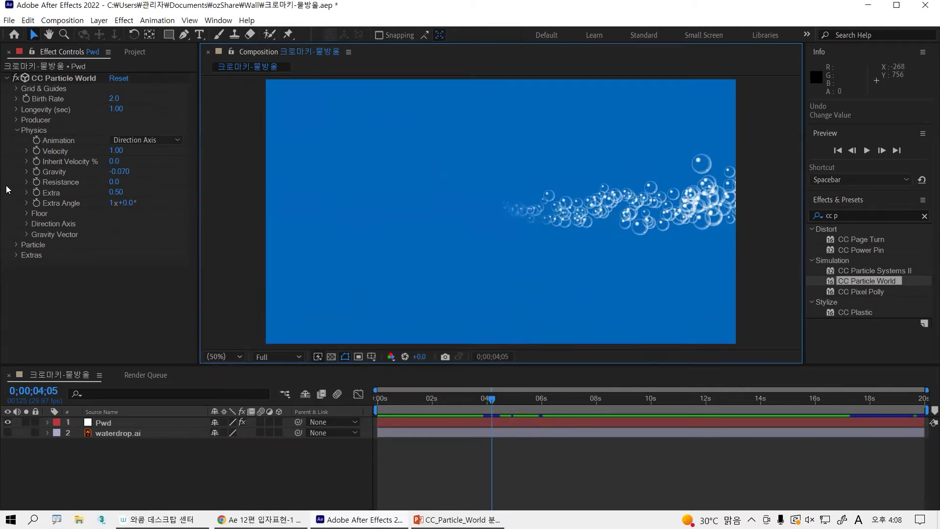
left_click(35, 192)
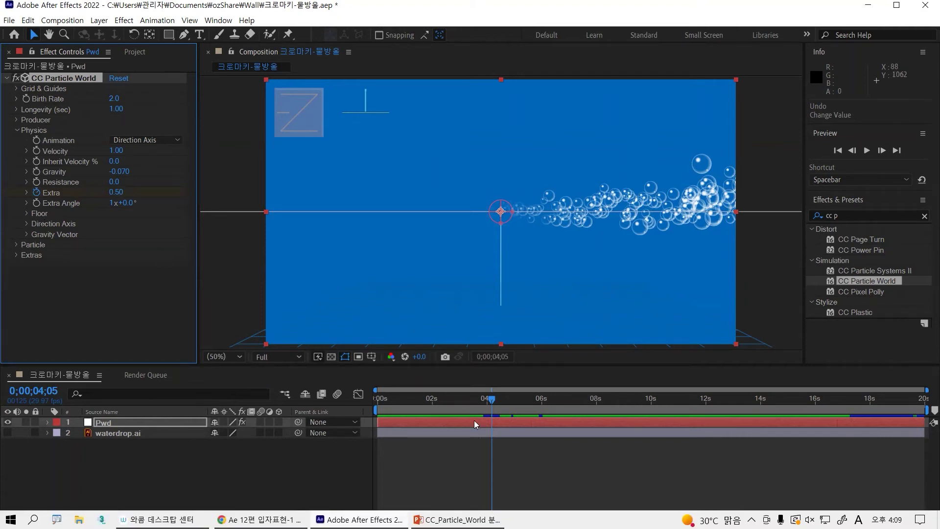
left_click_drag(491, 400, 642, 397)
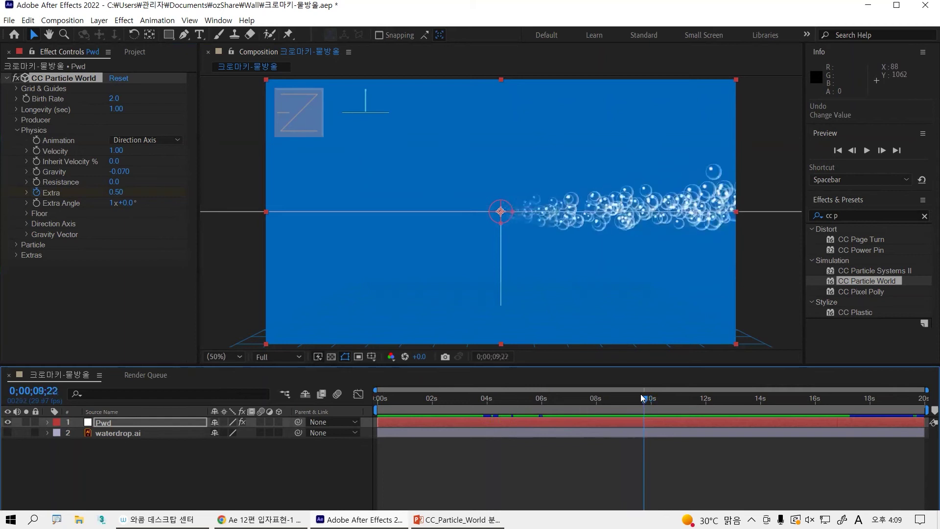
left_click(116, 192)
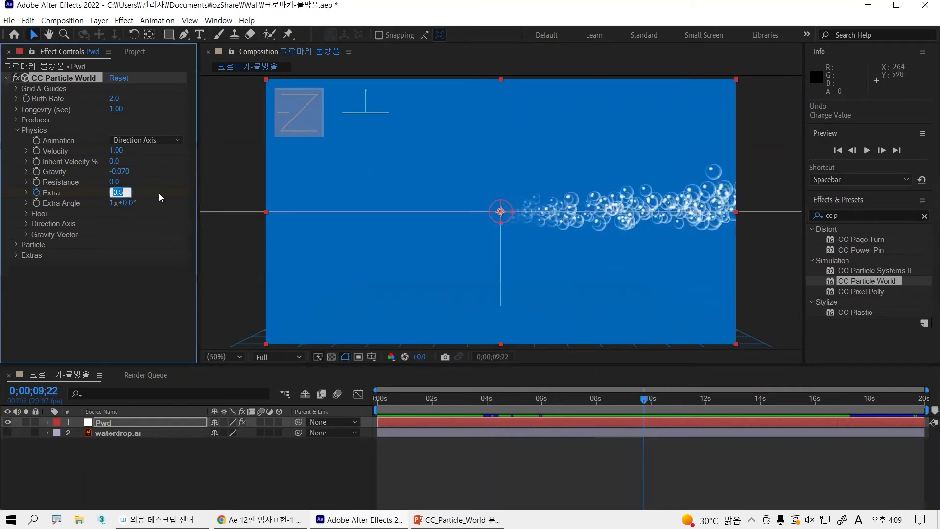
type("2")
key("Return")
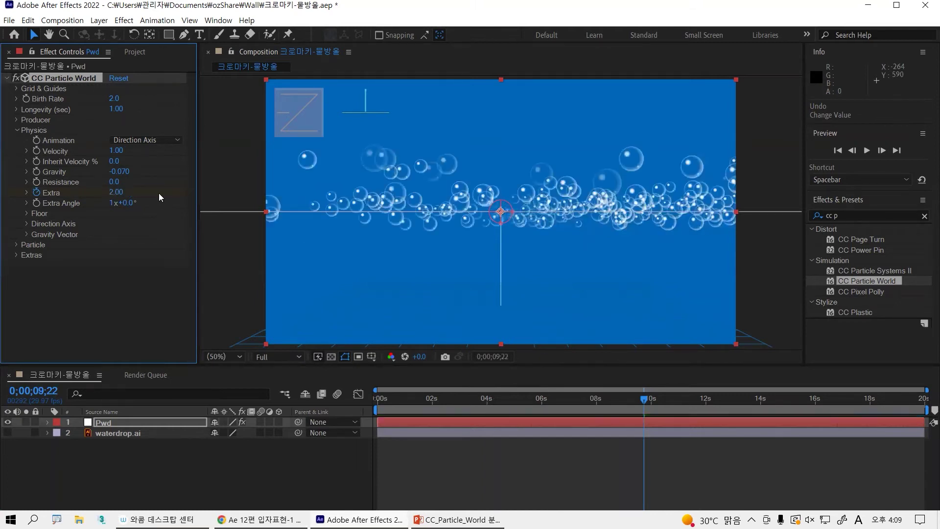
Step: Reveal the Pwd layer's keyframed properties and preview the Extra animation from 0;00;03;20
left_click(134, 424)
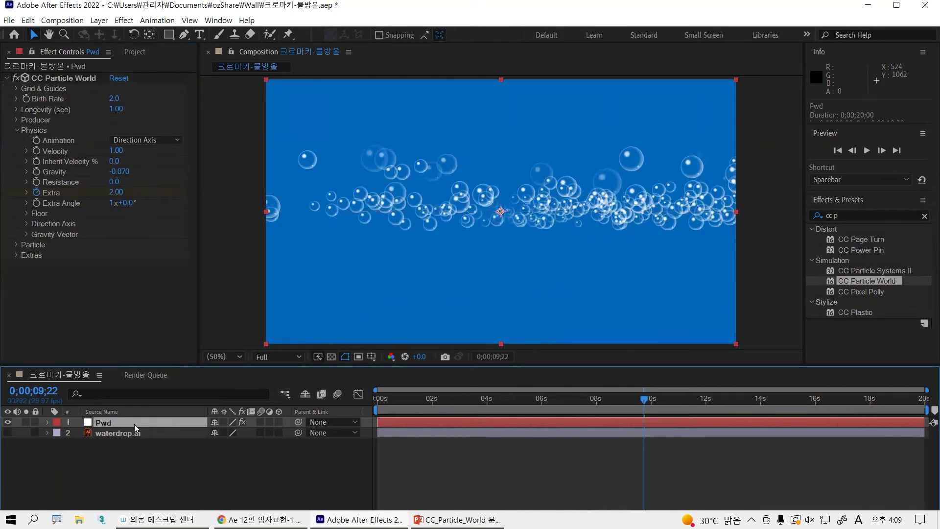
key("u")
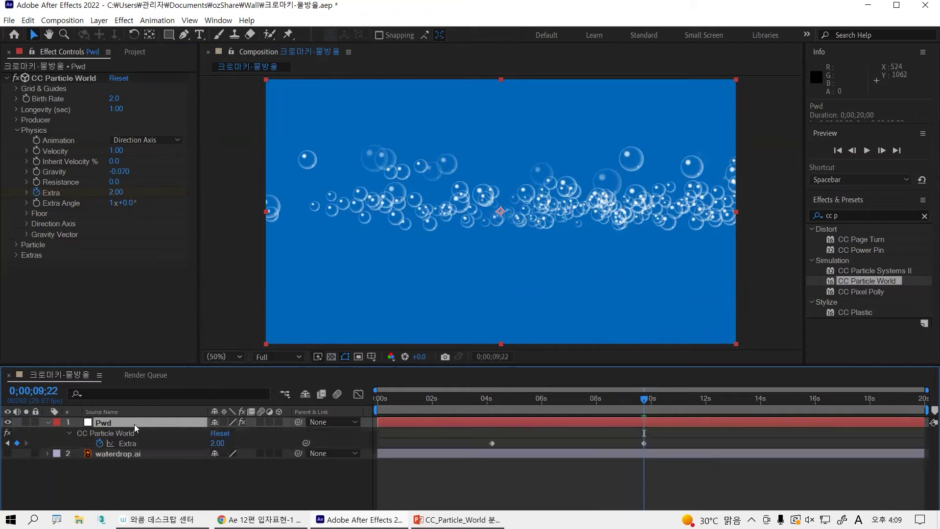
left_click_drag(640, 401, 478, 413)
key("space")
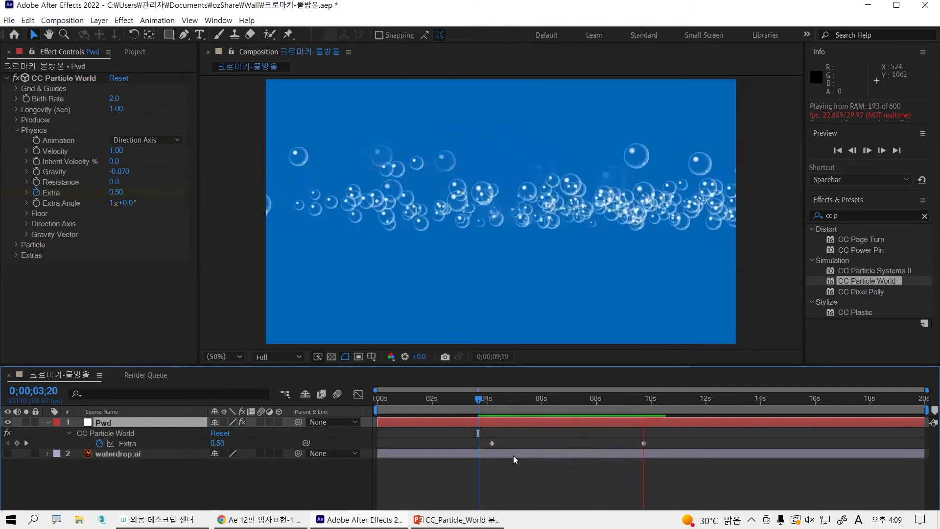
key("space")
left_click_drag(690, 402, 603, 383)
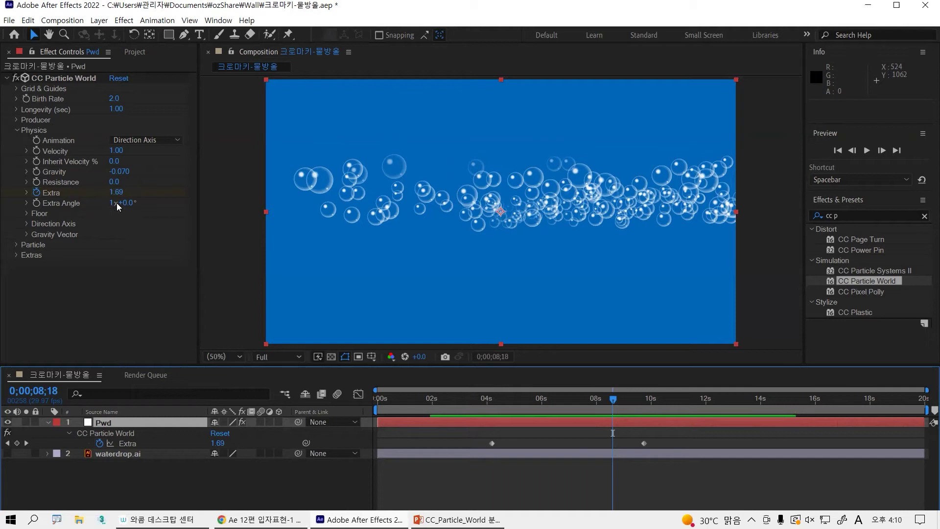
Step: Try a physics Extra Angle of 4 revolutions and preview the drops from 0;00;02;10 to 0;00;13;05
left_click_drag(116, 203, 159, 203)
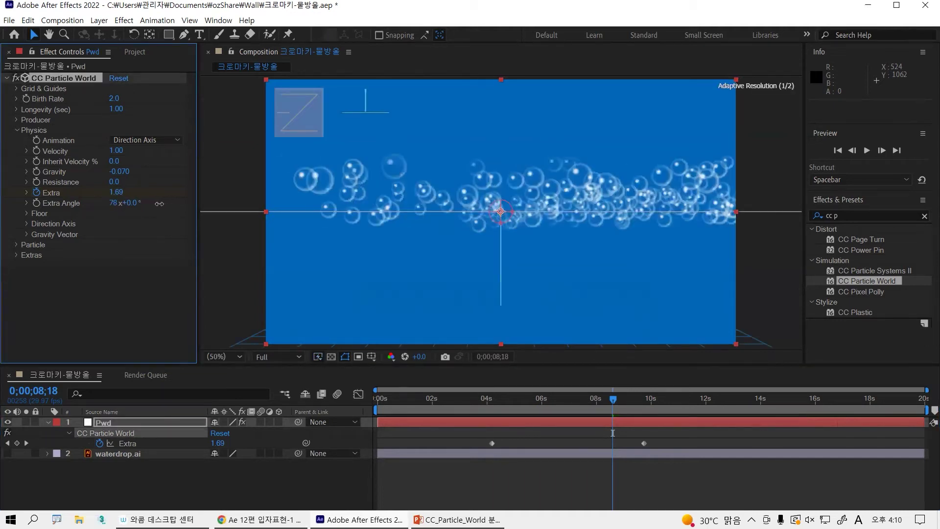
left_click(126, 202)
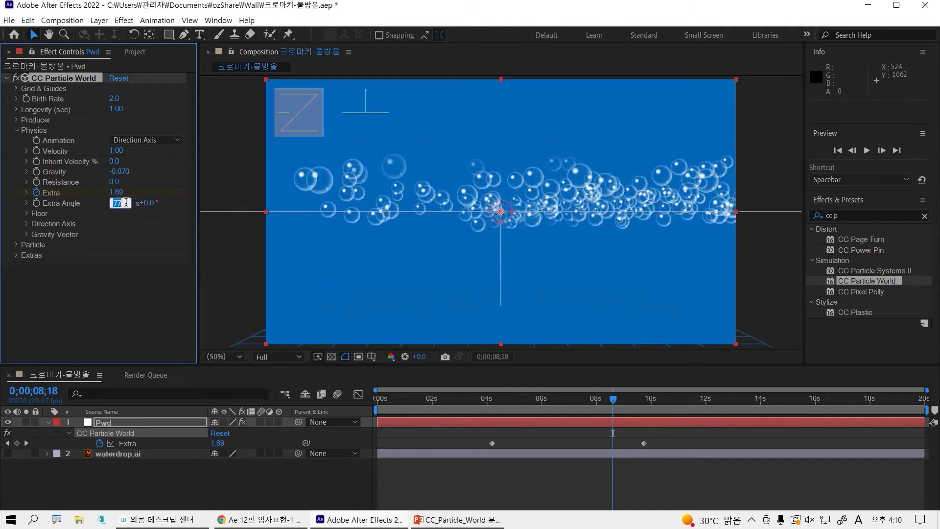
type("4")
key("Return")
left_click_drag(624, 404, 442, 404)
key("space")
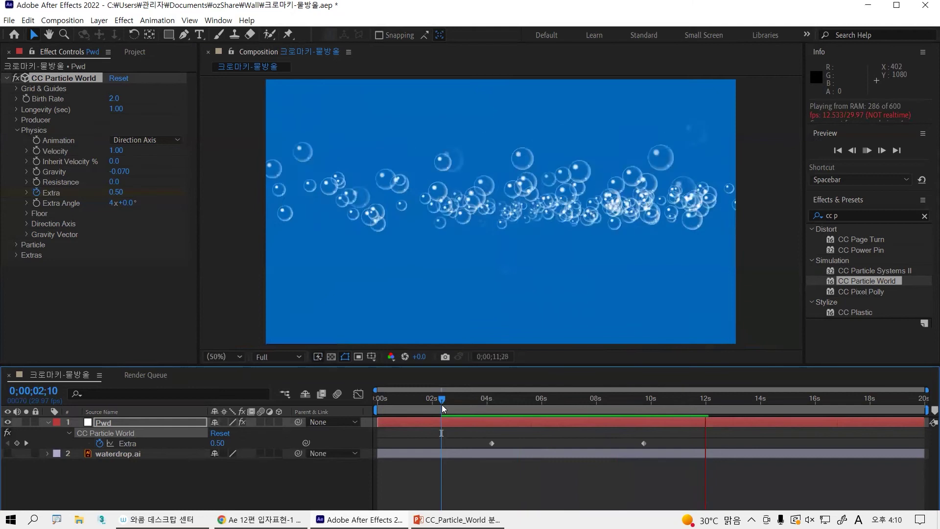
key("space")
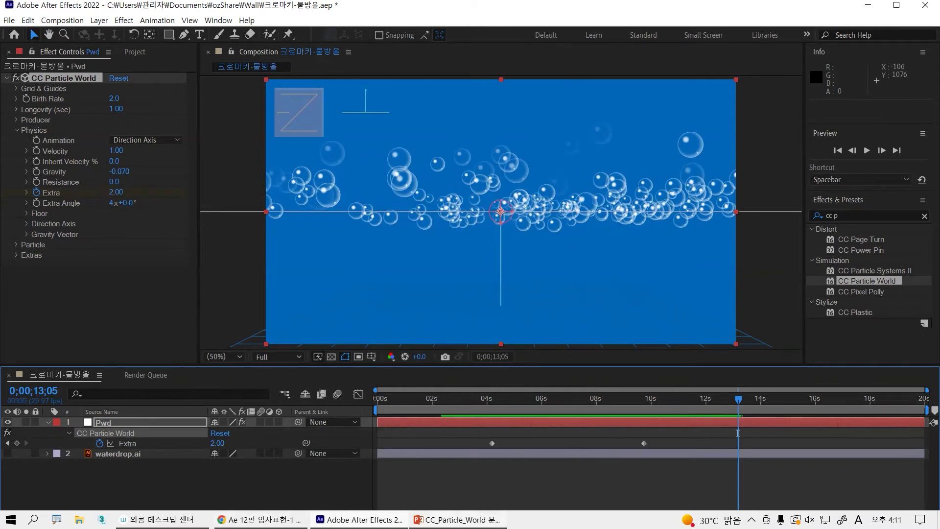
Step: Switch to the CC_Particle_World PowerPoint file, enter "0.5 2.0" in the slide notes, and return to After Effects
left_click(428, 518)
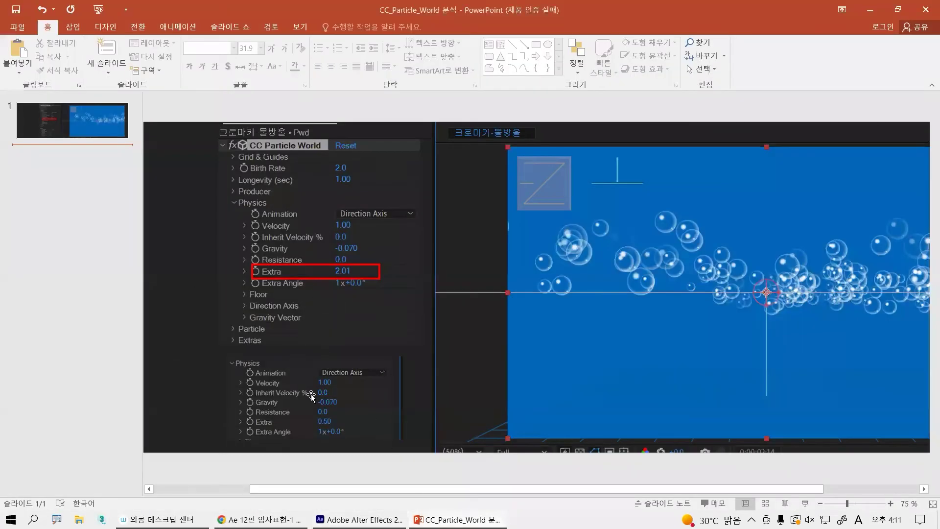
left_click_drag(306, 486, 307, 448)
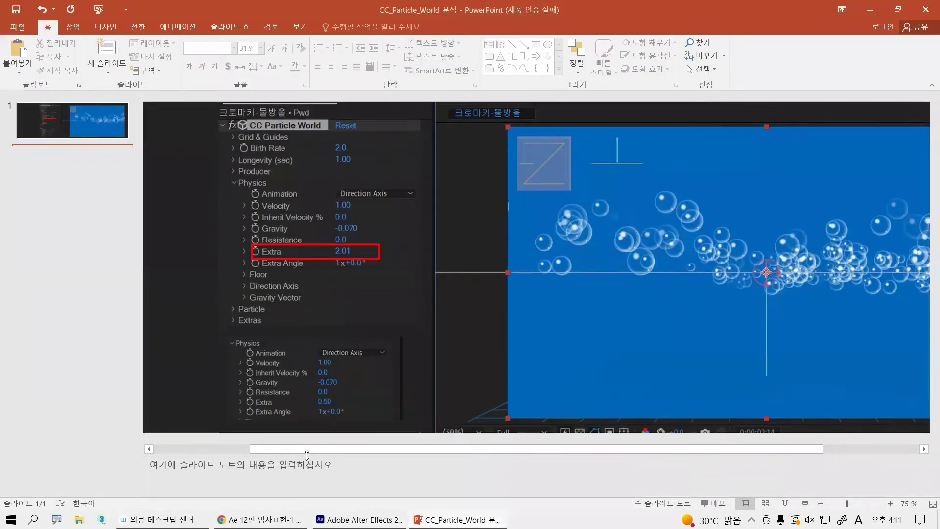
left_click(307, 459)
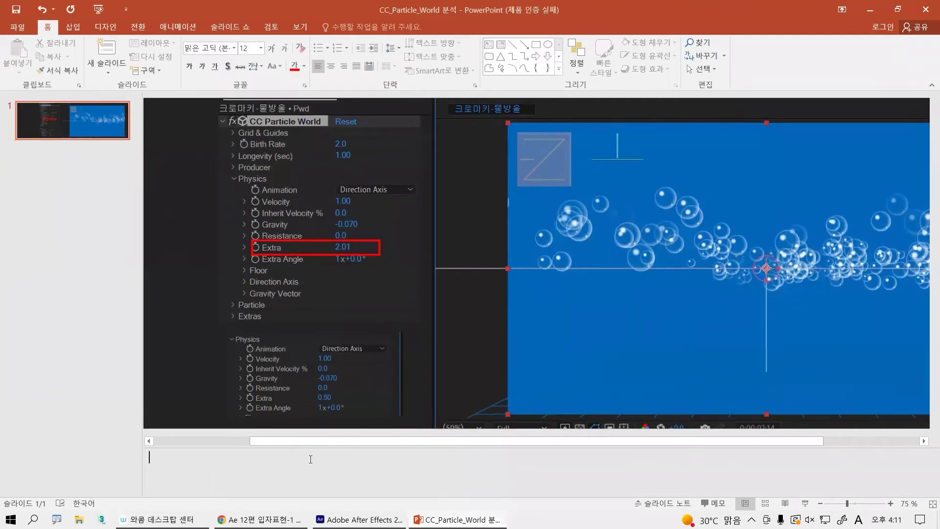
type("0.5     2.0")
key("Return")
key("alt+Tab")
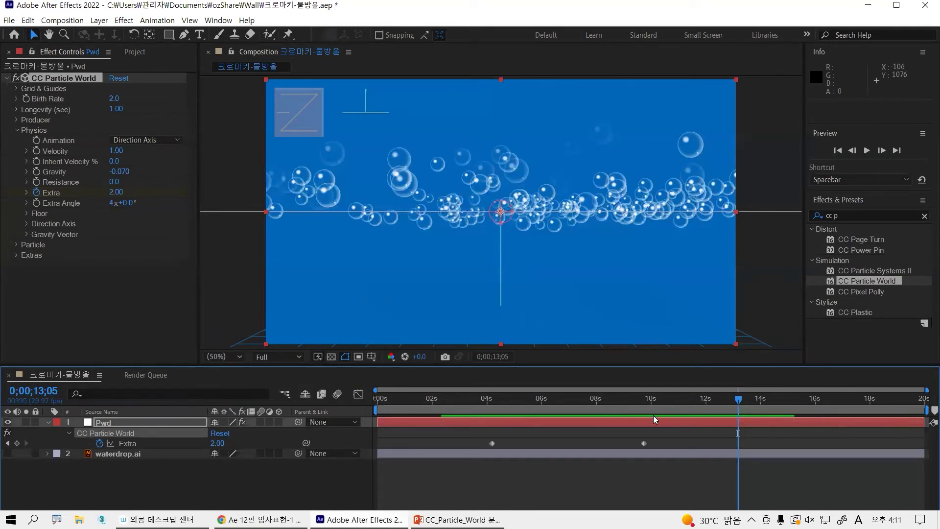
Step: Remove the Extra keyframes at 0;00;03;09 and set the physics Extra Angle to 1 revolution
left_click_drag(599, 404, 469, 421)
left_click(100, 444)
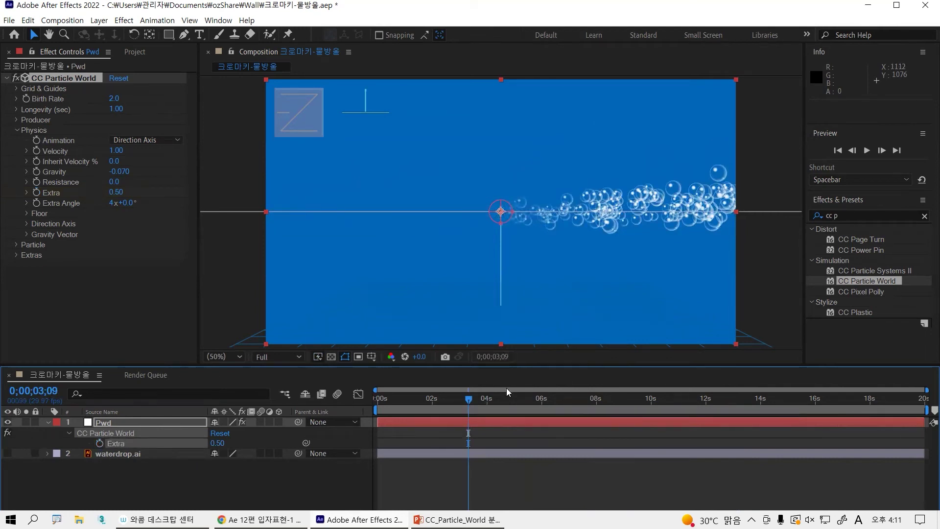
left_click_drag(469, 401, 539, 402)
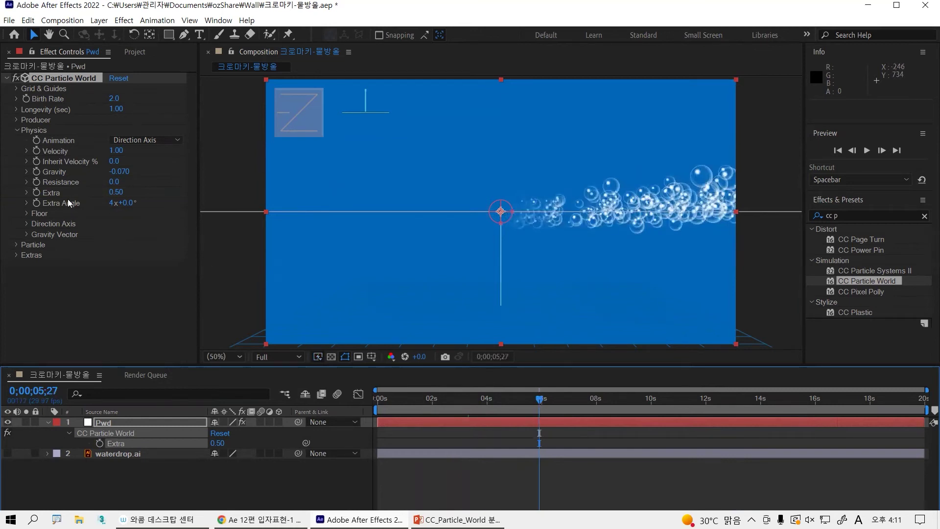
left_click(111, 203)
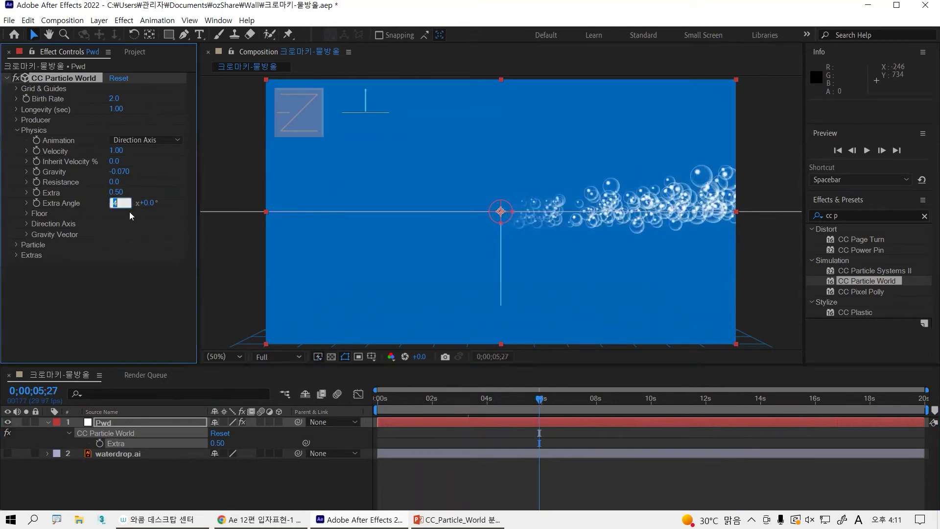
type("1")
key("Return")
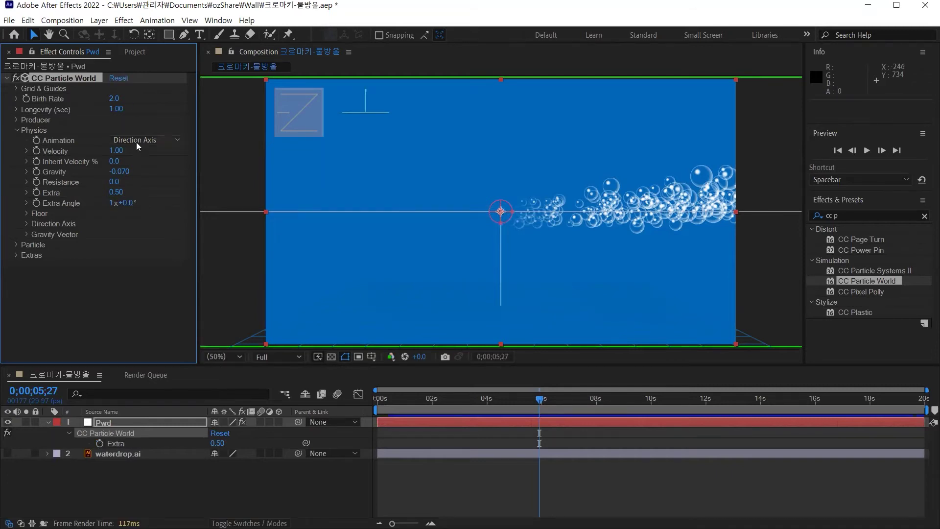
Step: Reset the CC Particle World effect and set its physics animation to Direction Axis
left_click(118, 77)
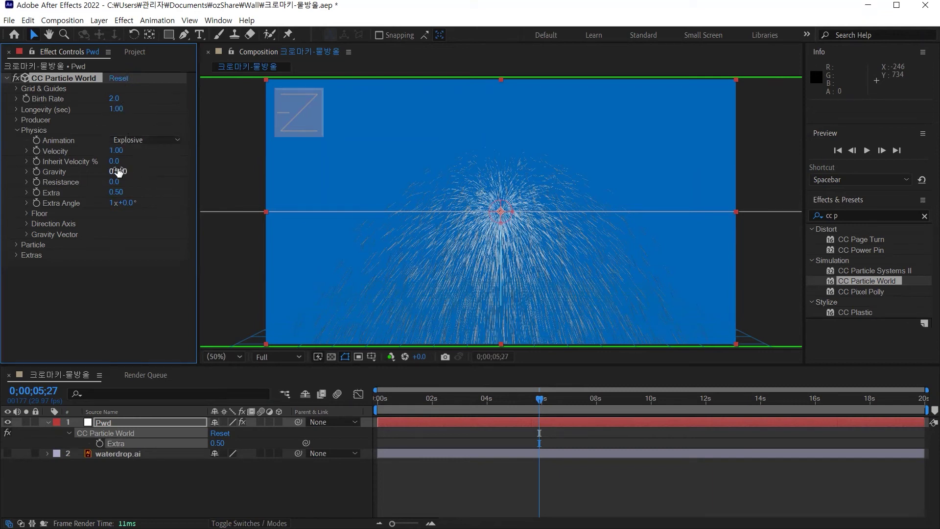
left_click(123, 141)
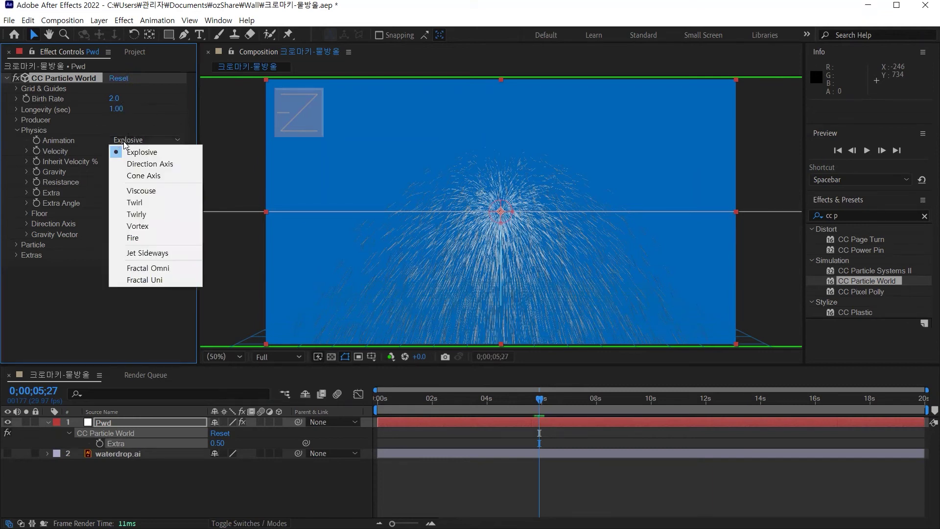
left_click(152, 164)
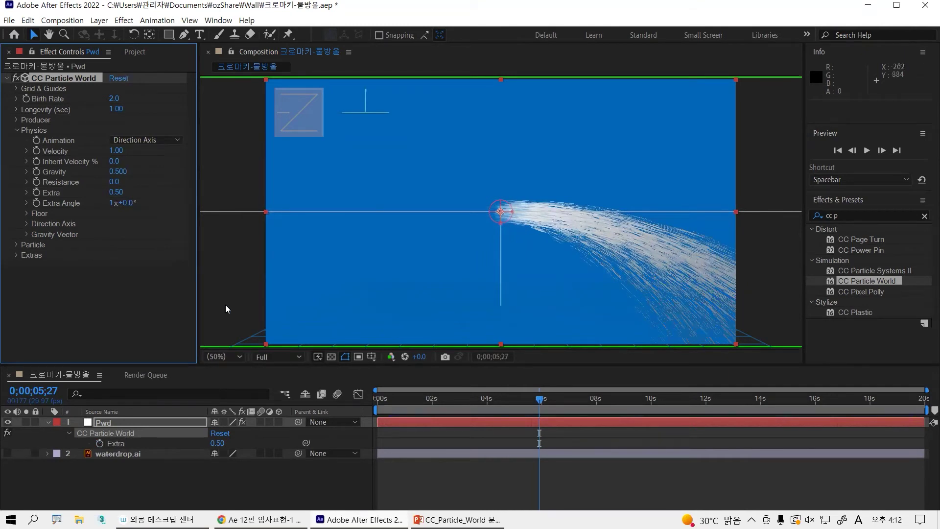
Step: Preview the default line particles from 0;00;06;27, and undo the animation type change and the effect reset
left_click_drag(538, 400, 566, 400)
key("space")
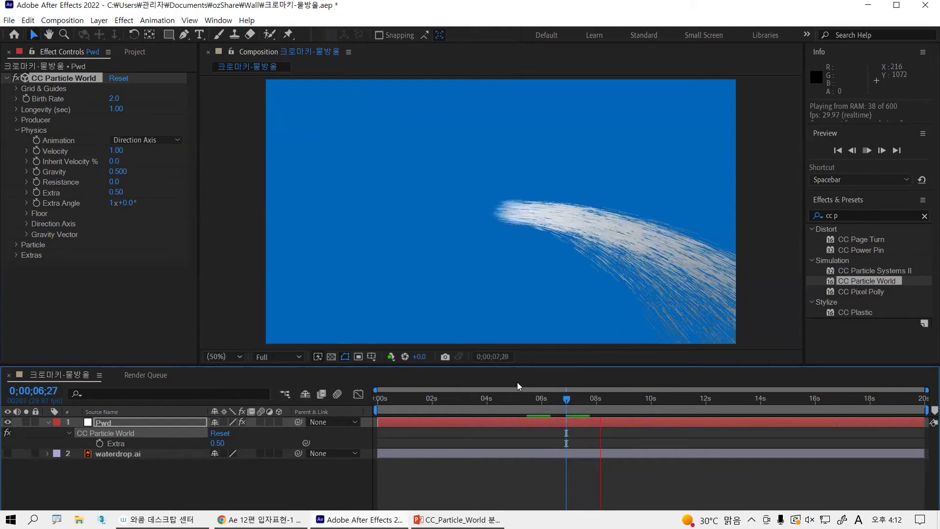
key("space")
key("space")
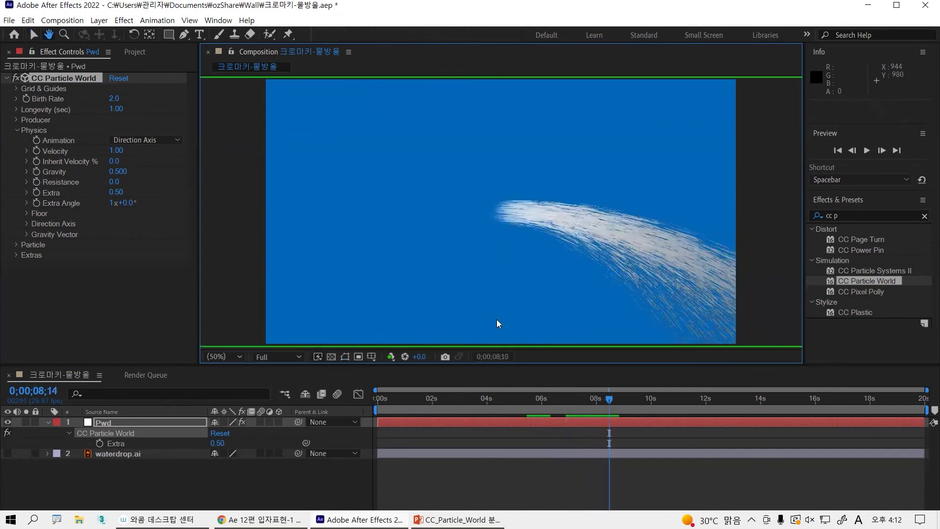
key("space")
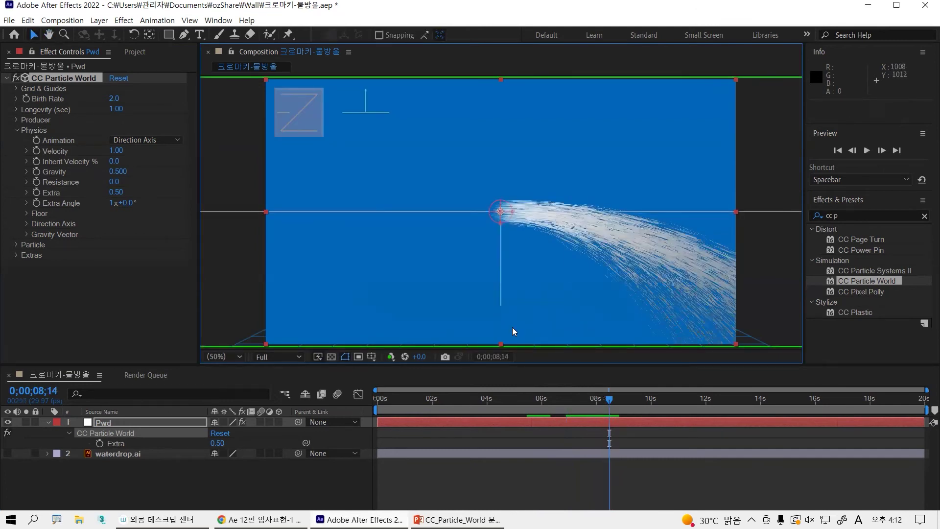
key("ctrl+z")
key("ctrl+z")
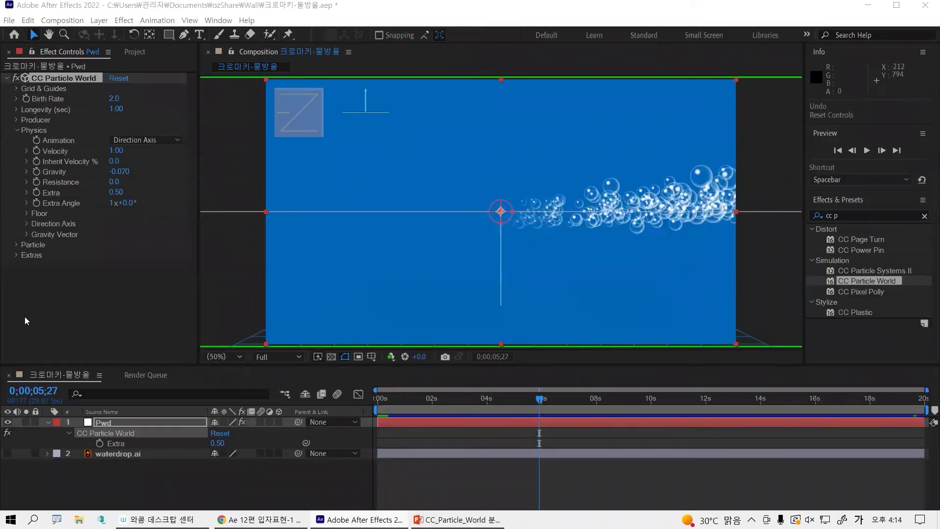
Step: Try Producer Position X values of -0.08 and 0.02 on the drops, and undo the position change
left_click(15, 129)
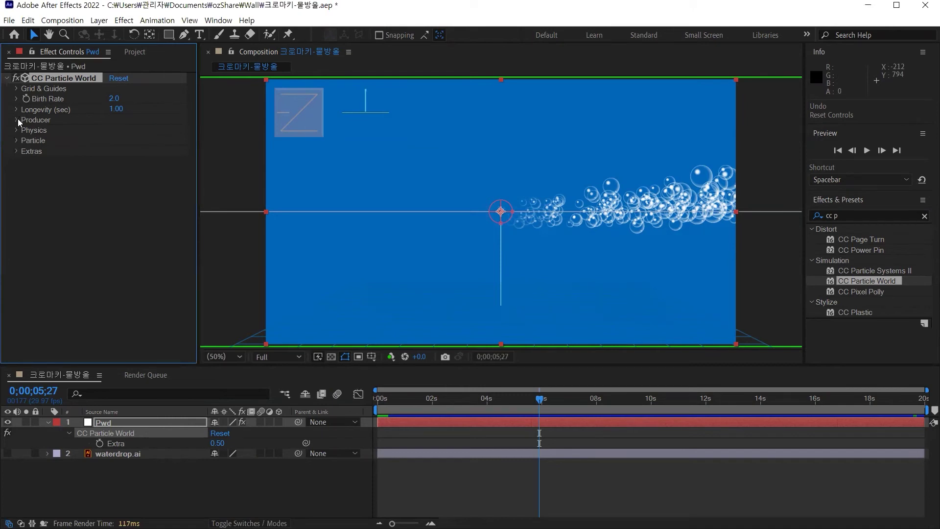
left_click(15, 120)
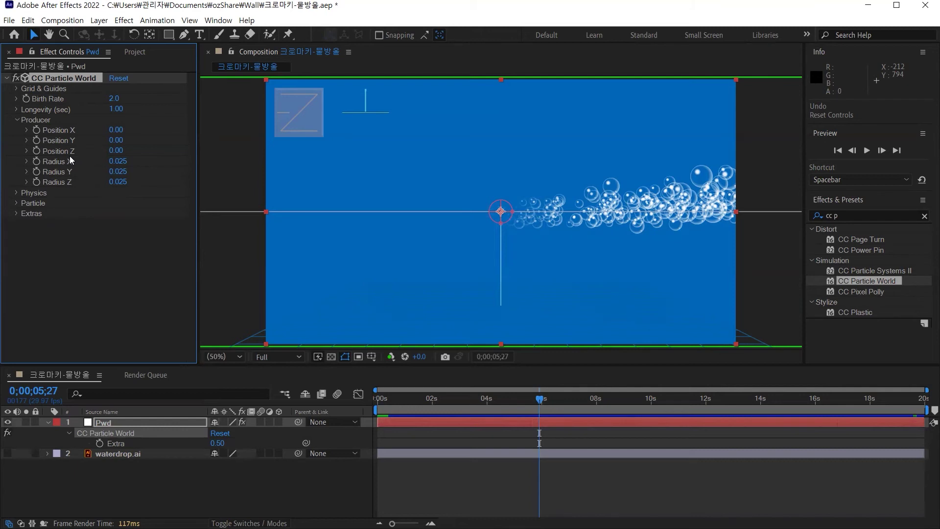
key("super")
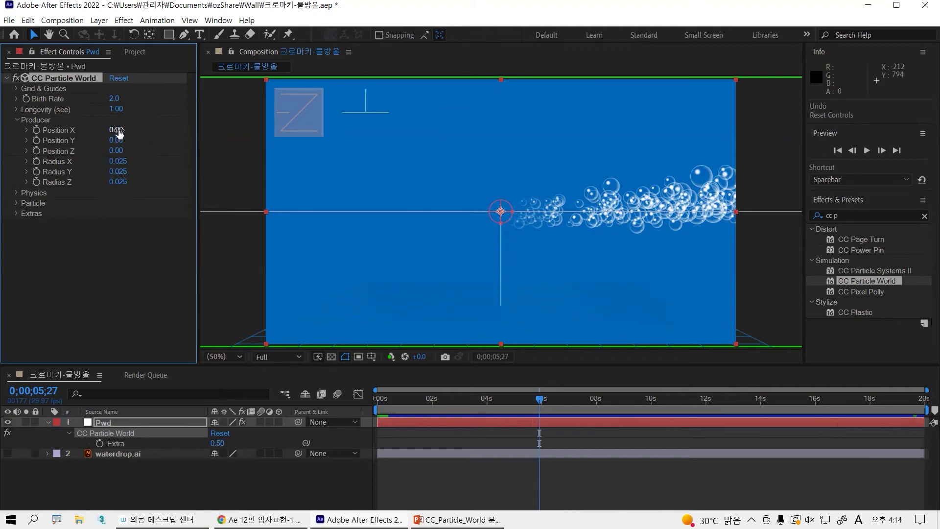
left_click_drag(116, 130, 100, 116)
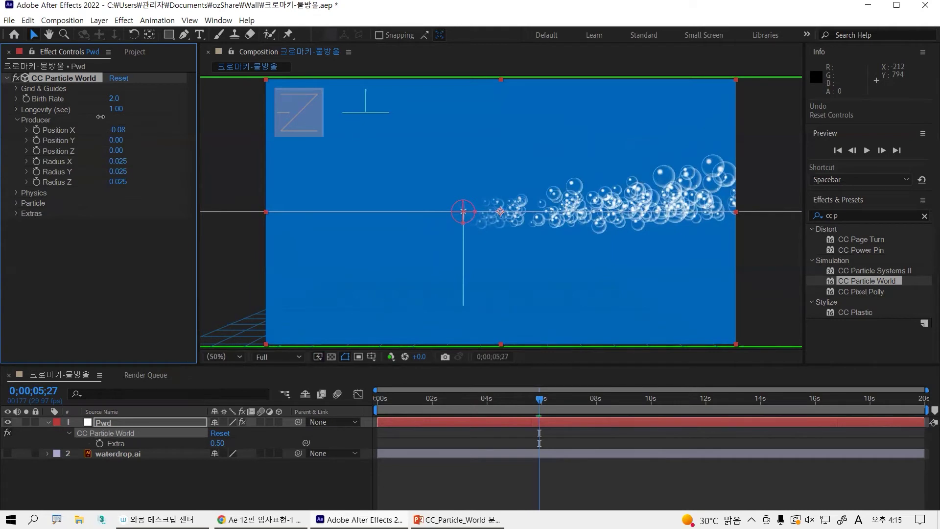
mouse_move(100, 117)
left_mouse_down()
mouse_move(138, 123)
mouse_move(47, 123)
mouse_move(113, 126)
left_mouse_up()
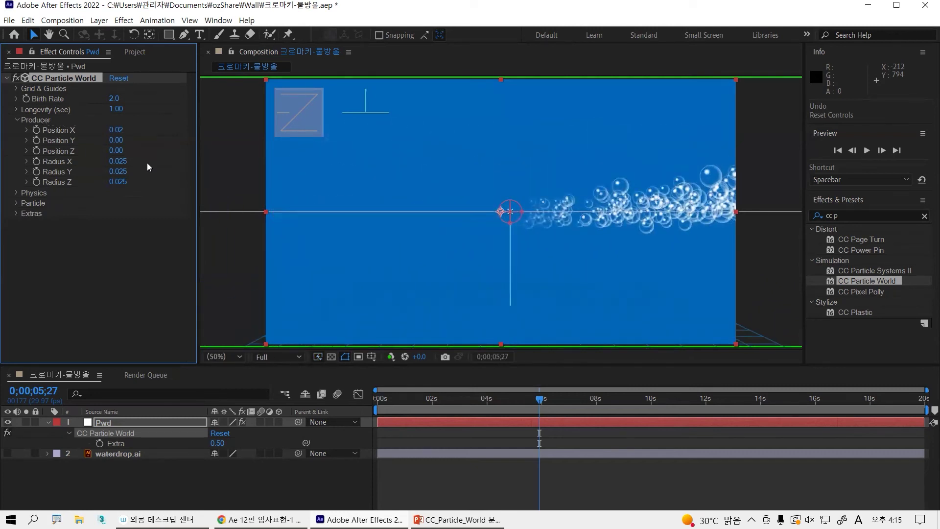
key("ctrl+z")
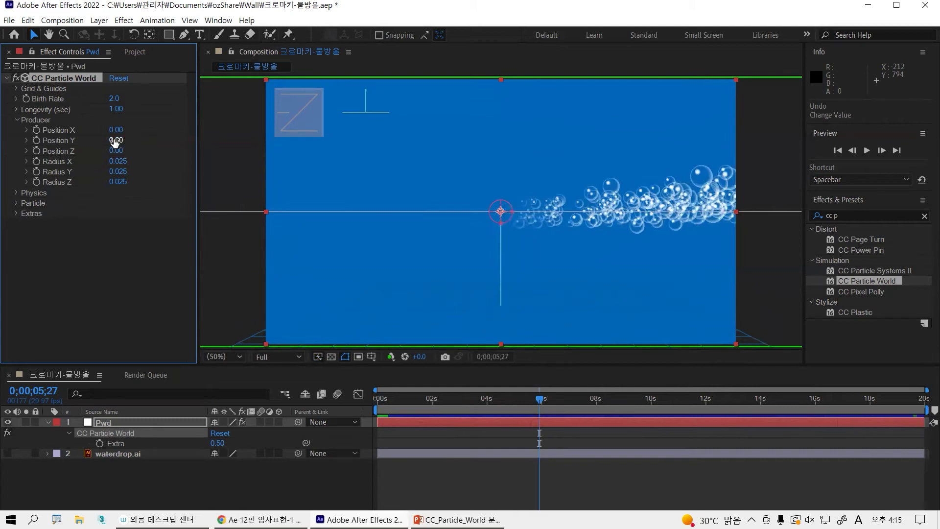
Step: Set the Producer Position Y to -0.04
mouse_move(115, 142)
left_mouse_down()
mouse_move(129, 144)
mouse_move(118, 145)
left_mouse_up()
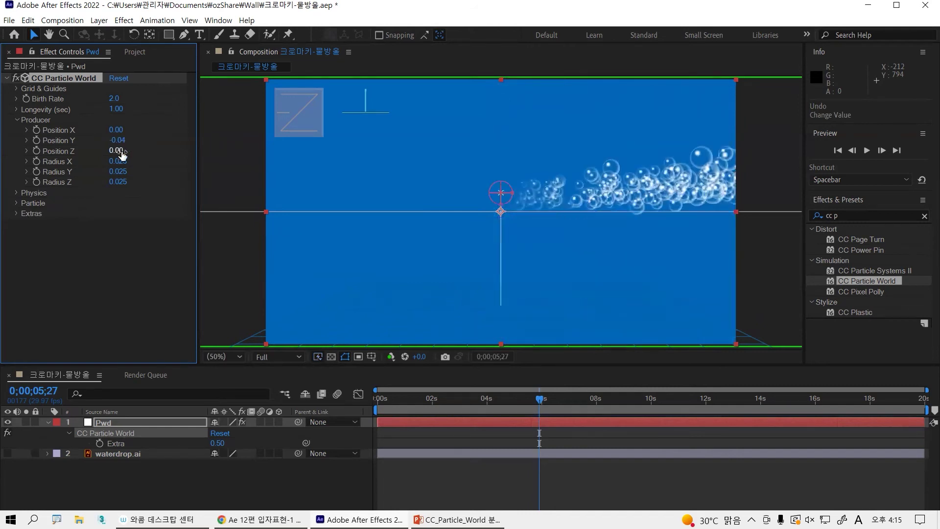
Step: Undo the Position Y change, try Producer Position Z values of 2.13, 2.10 and 0.88, and undo that position change as well
key("ctrl+z")
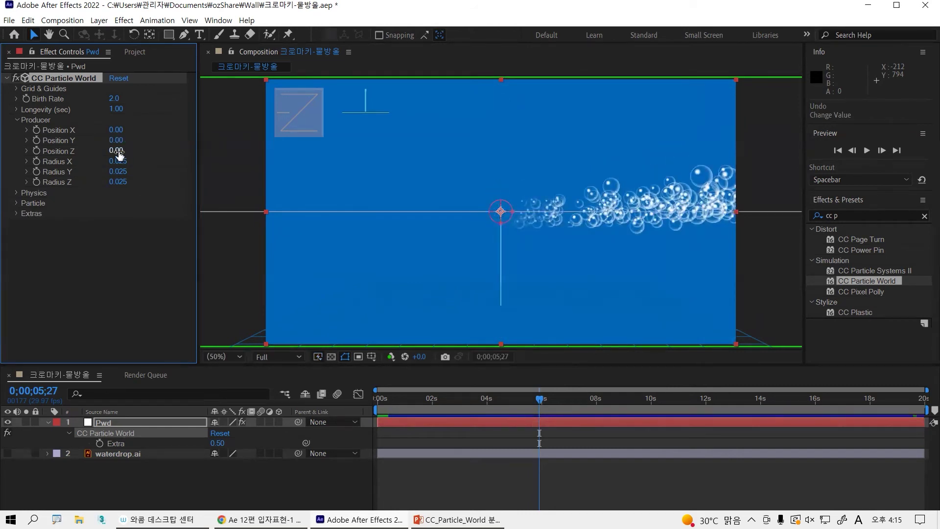
left_click_drag(118, 151, 237, 137)
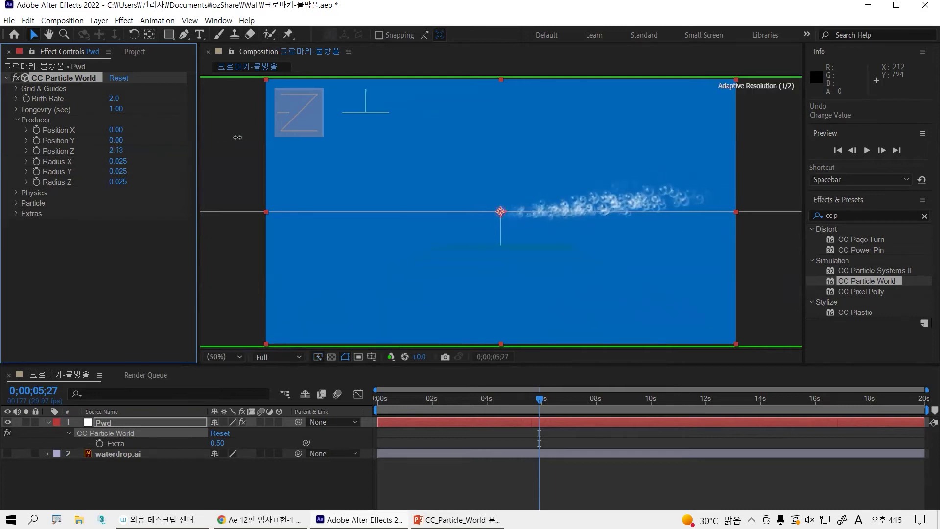
left_click_drag(238, 137, 235, 137)
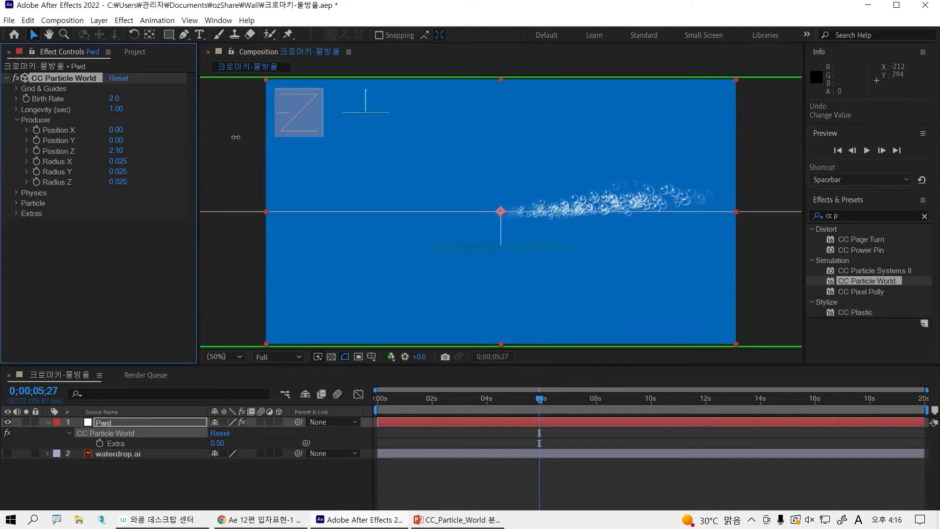
left_click_drag(235, 137, 196, 172)
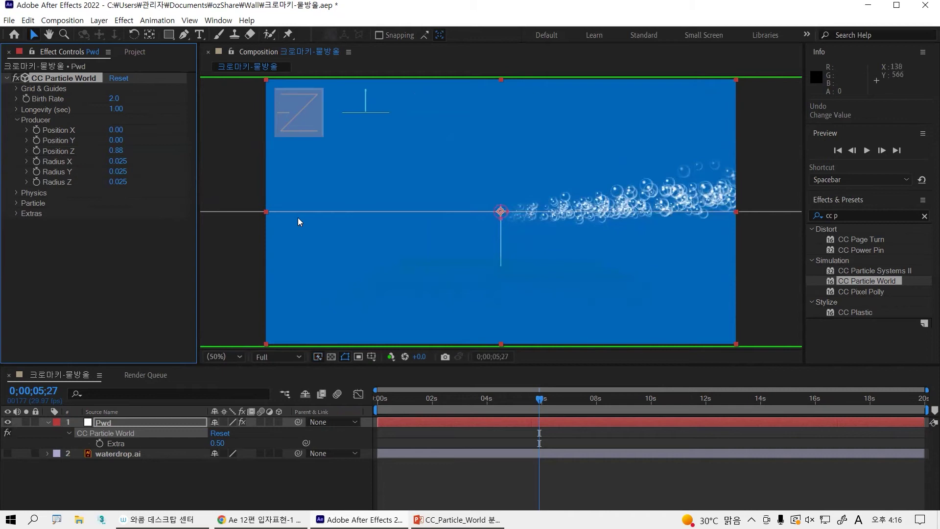
key("ctrl+z")
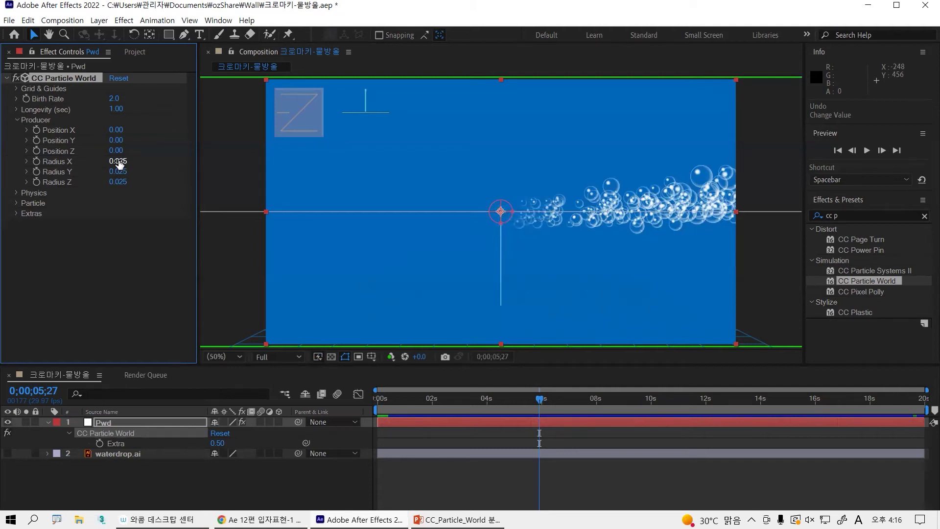
Step: Set the Producer Radius X to 0.420 and Radius Y to 0.530, checking the drops at 0;00;02;25 and 0;00;05;05
mouse_move(121, 160)
left_mouse_down()
mouse_move(210, 157)
mouse_move(114, 171)
mouse_move(127, 171)
left_mouse_up()
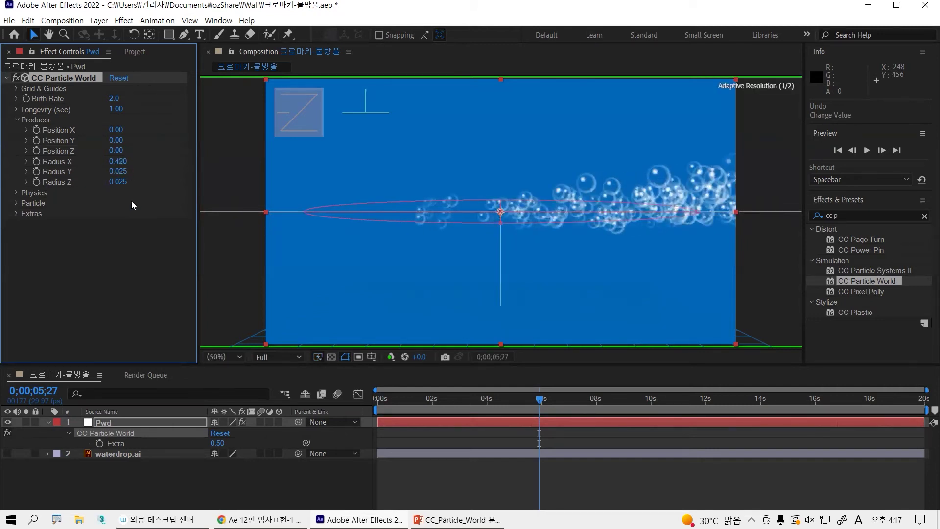
left_click_drag(546, 402, 457, 391)
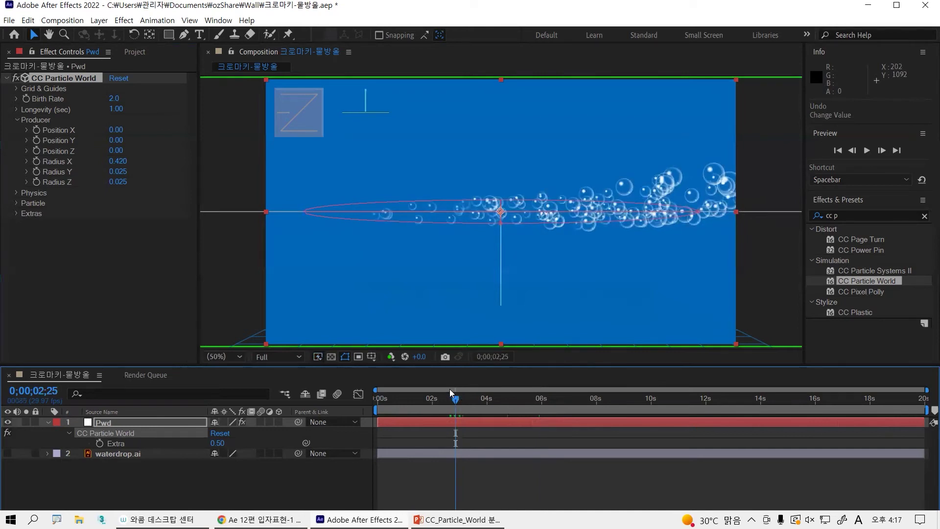
left_click(119, 172)
right_click(124, 172)
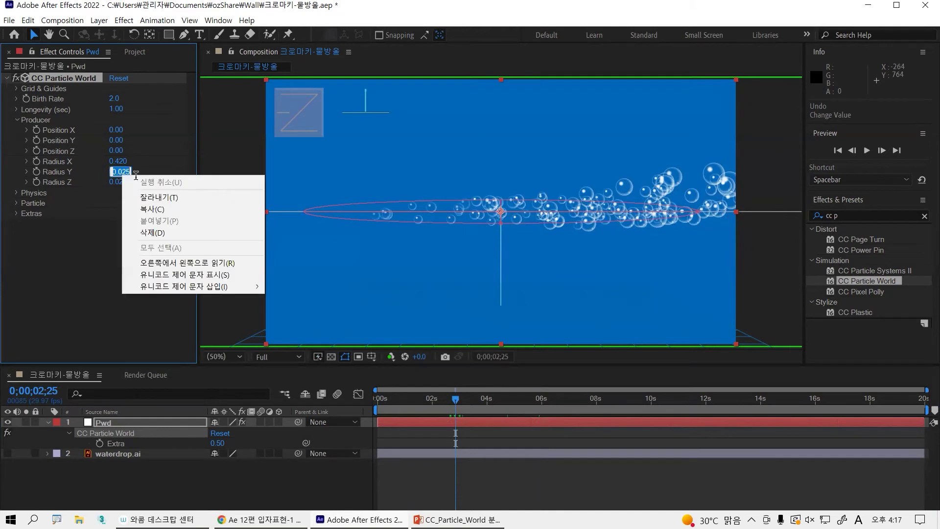
left_click(157, 208)
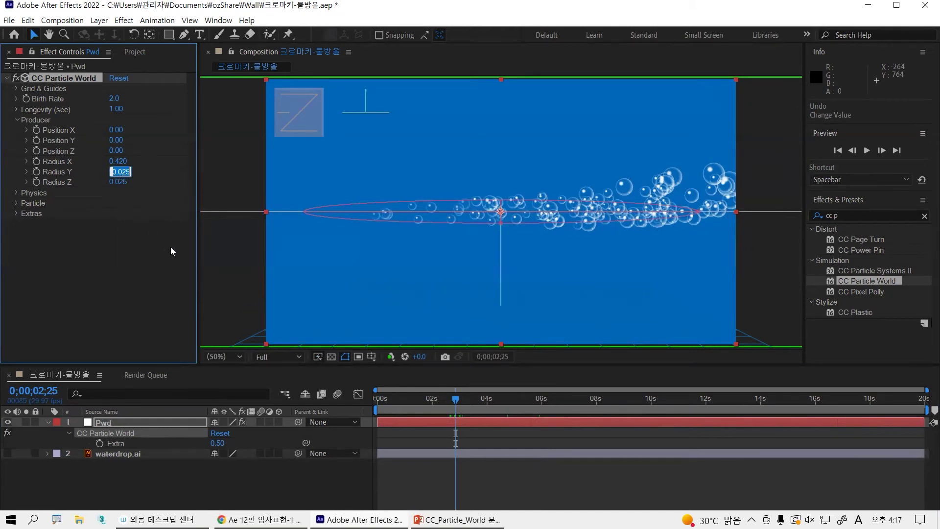
left_click(214, 260)
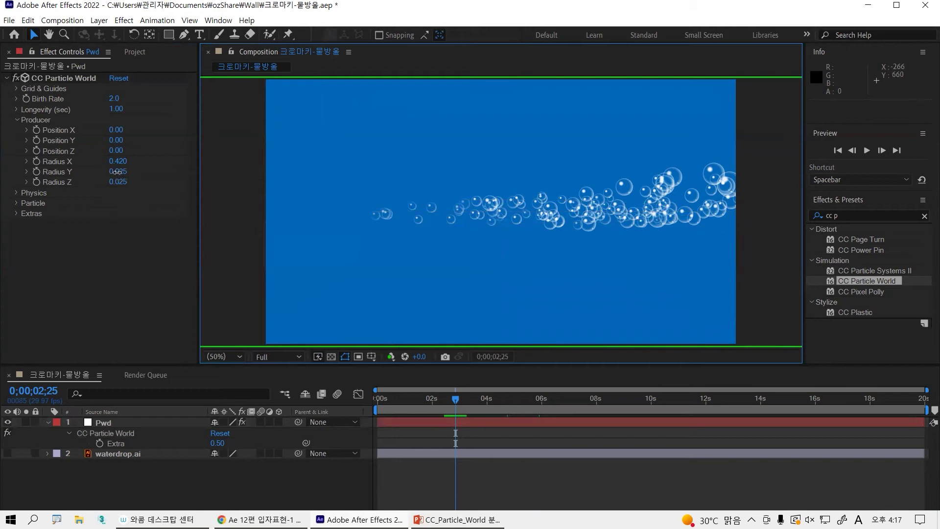
left_click_drag(118, 173, 143, 169)
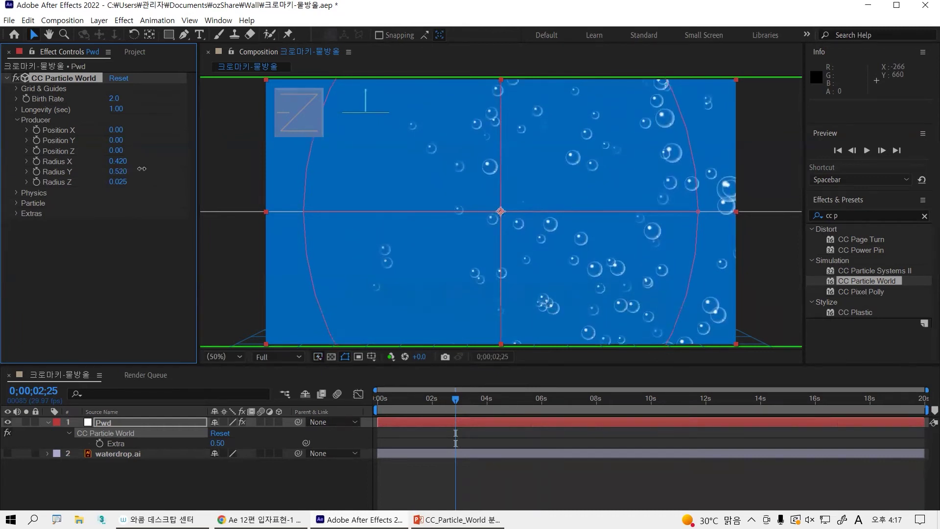
scroll(417, 218, "down", 2)
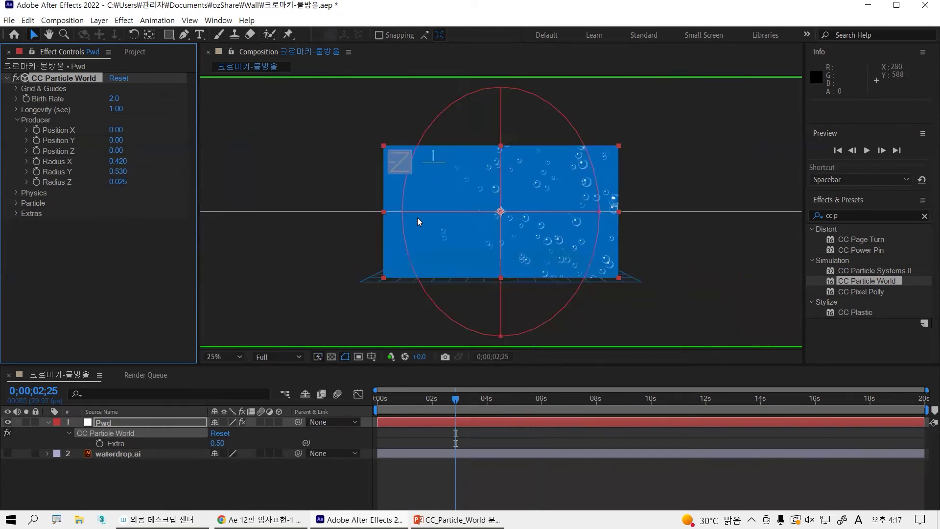
left_click_drag(453, 398, 519, 376)
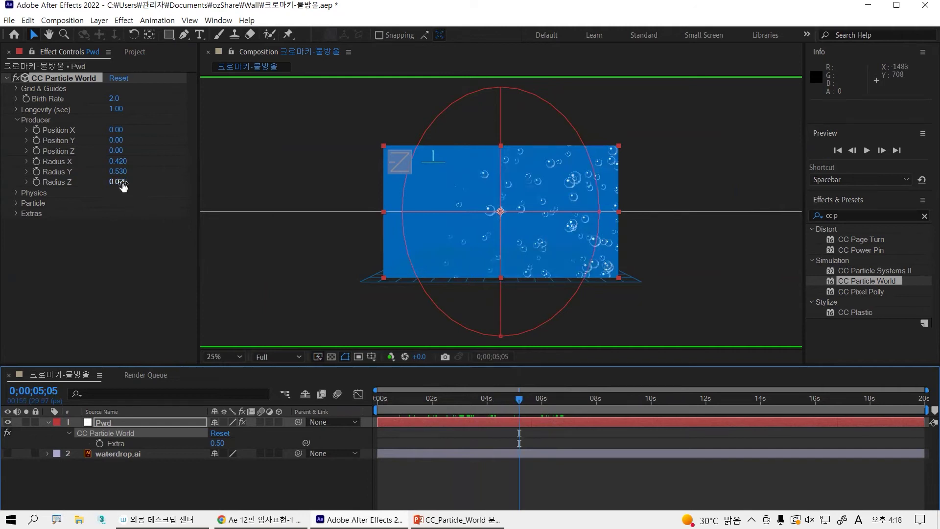
Step: Try Producer Radius Z values of 0.000 and 3.260, and set Radius X and Radius Y to 0.025
left_click_drag(122, 182, 93, 198)
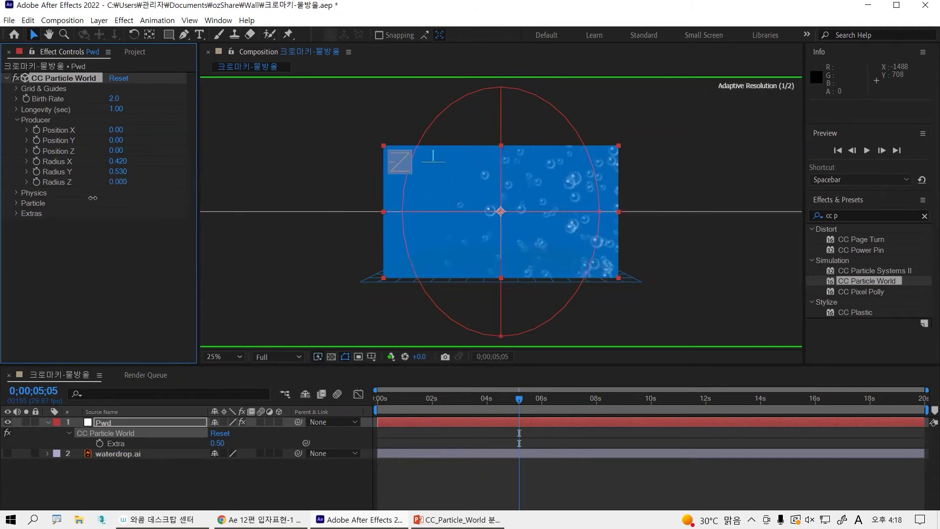
left_click_drag(22, 212, 204, 192)
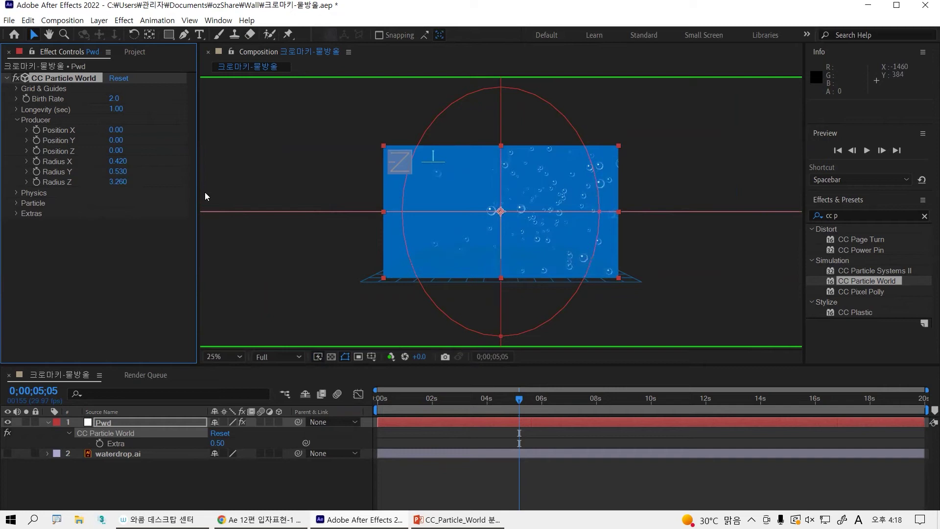
left_click(122, 161)
type("0.025")
key("Return")
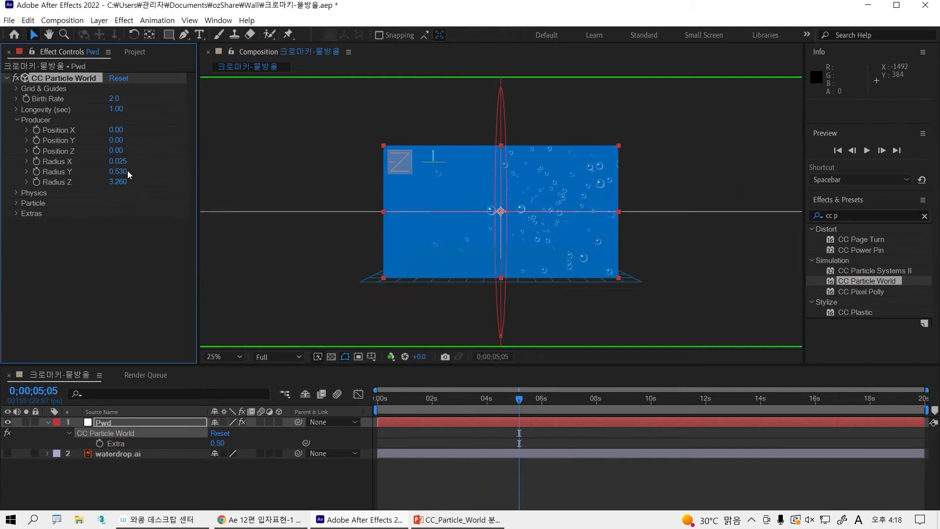
type("0.025")
key("Return")
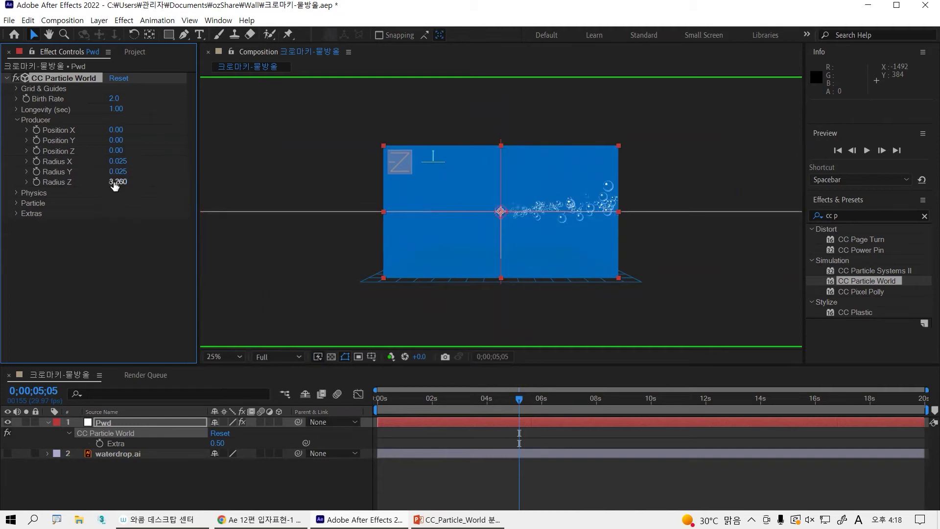
Step: Raise the Producer Radius Z to 5.010 and on to 12.490, with Radius X at 0.075 and Radius Y at 0.055
left_click_drag(117, 182, 183, 177)
mouse_move(126, 184)
left_mouse_down()
mouse_move(167, 181)
mouse_move(158, 182)
left_mouse_up()
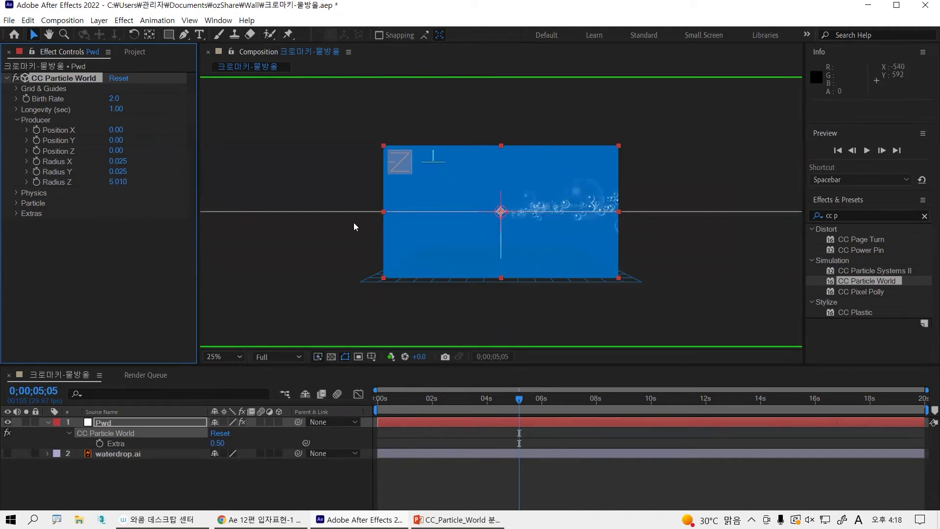
scroll(515, 224, "up", 3)
left_click_drag(558, 232, 530, 245)
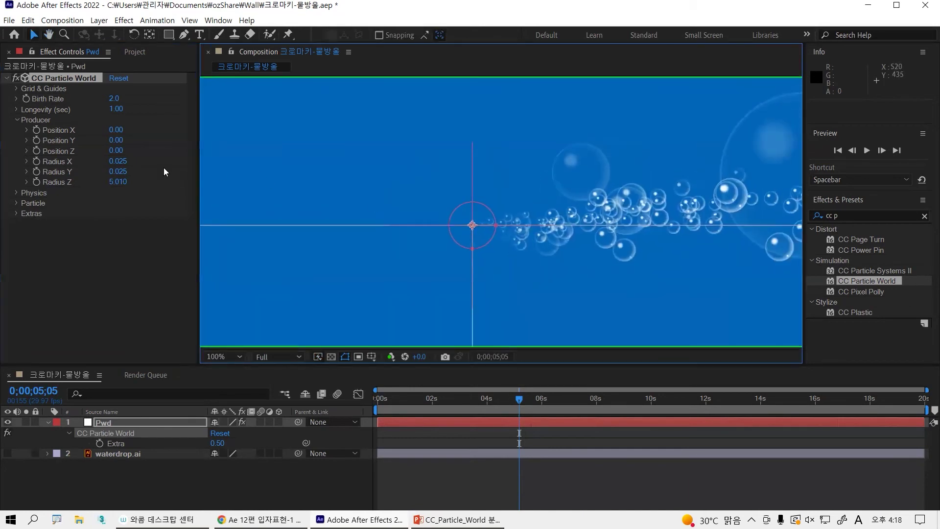
left_click_drag(114, 161, 593, 198)
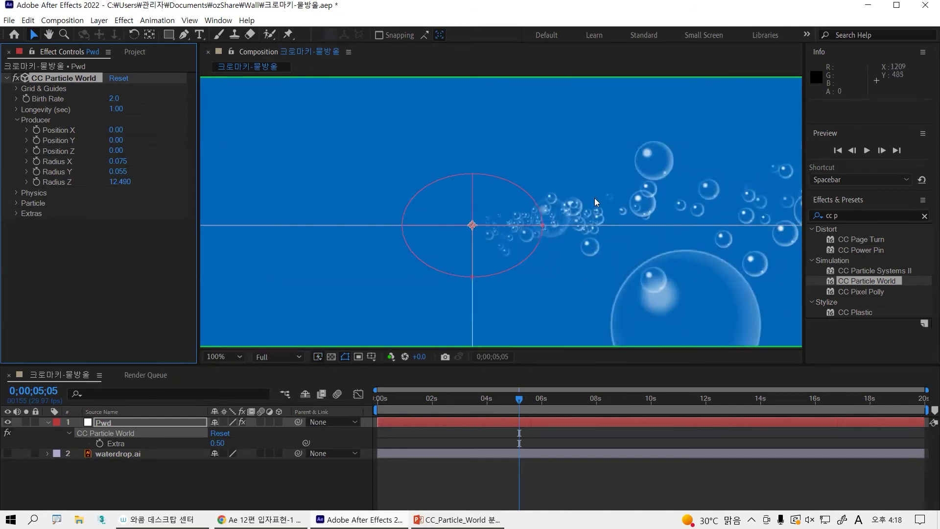
Step: Restore the Producer Radius X and Radius Y to 0.025 each
left_click(118, 161)
type("0.025")
key("Return")
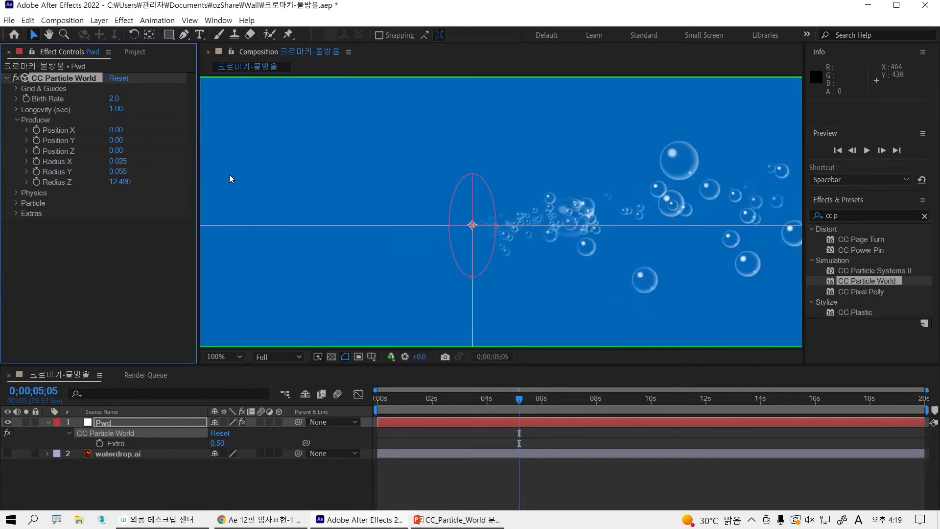
left_click(117, 171)
type("0.025")
key("Return")
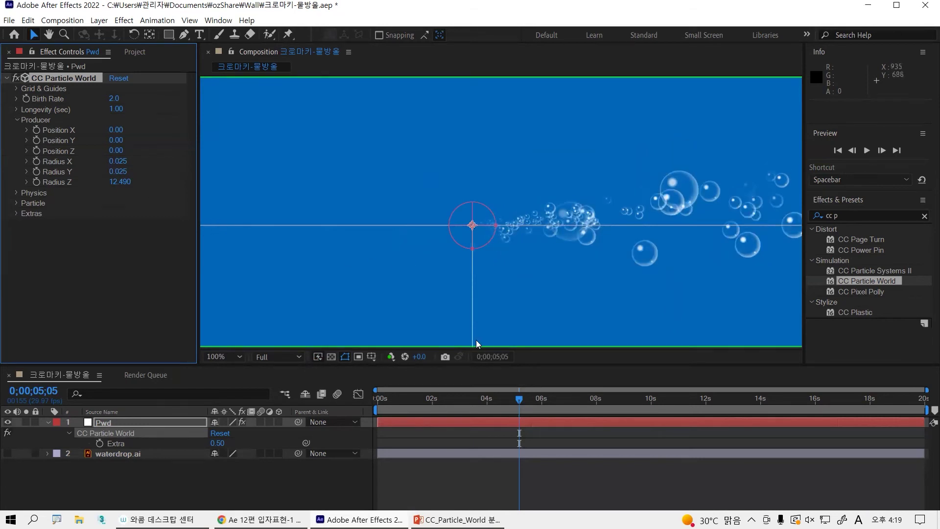
Step: Preview the drops from 0;00;00;24 and move the current time to 0;00;03;13
left_click_drag(512, 398, 398, 398)
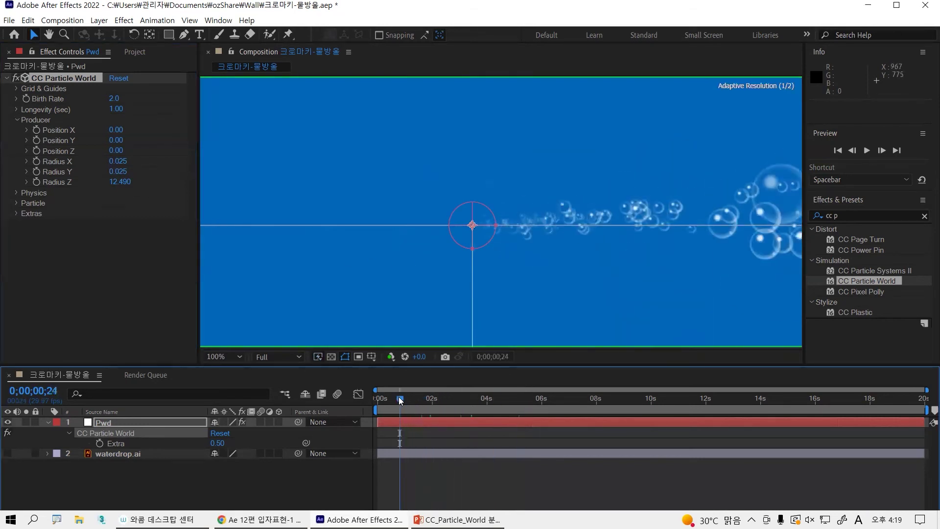
key("space")
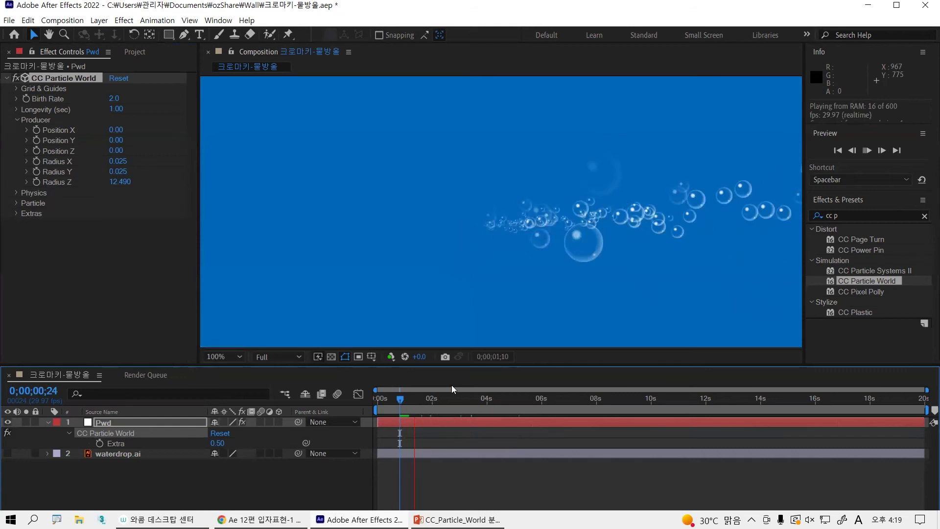
left_click_drag(397, 400, 471, 395)
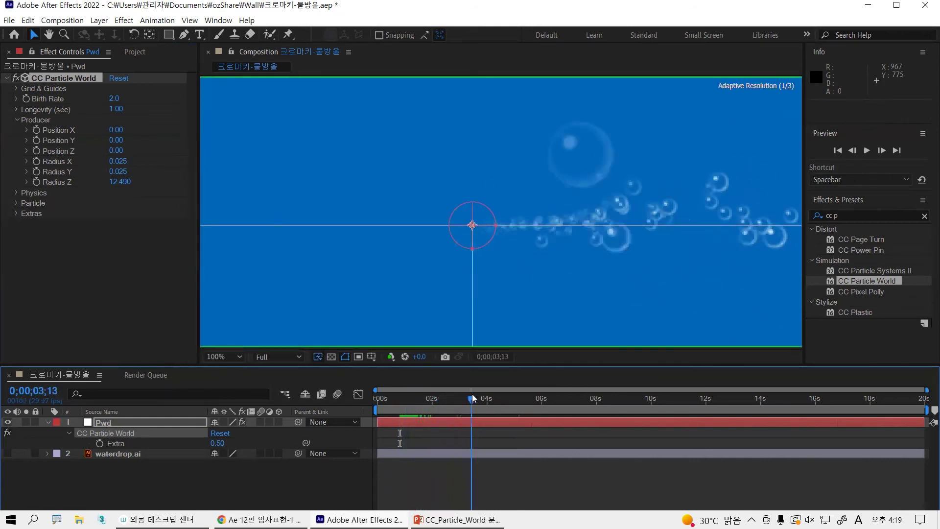
Step: Set the Producer Radius Y to 0.090 and the Position X to -0.26
left_click_drag(125, 174, 127, 172)
left_click_drag(120, 171, 114, 170)
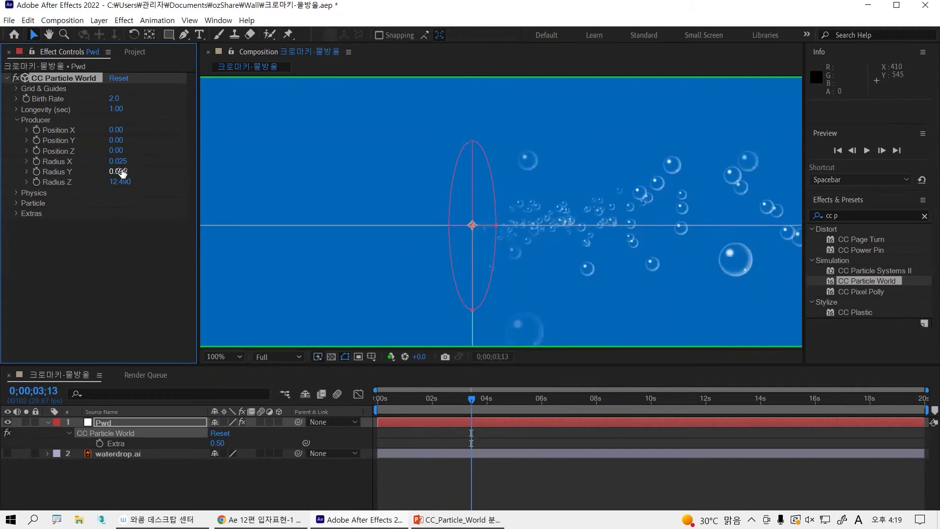
left_click_drag(120, 132, 105, 132)
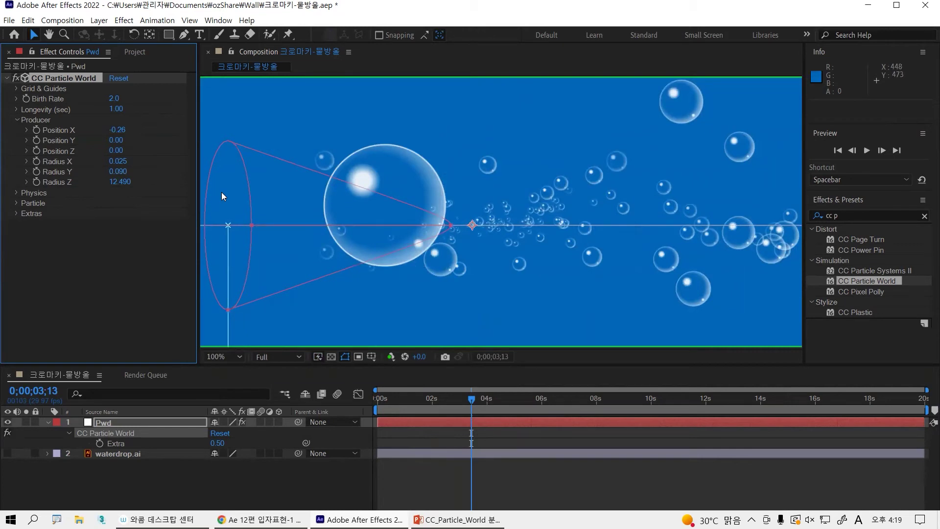
Step: Capture a rectangular screenshot covering the CC Particle World settings and the composition view
key("super+shift+s")
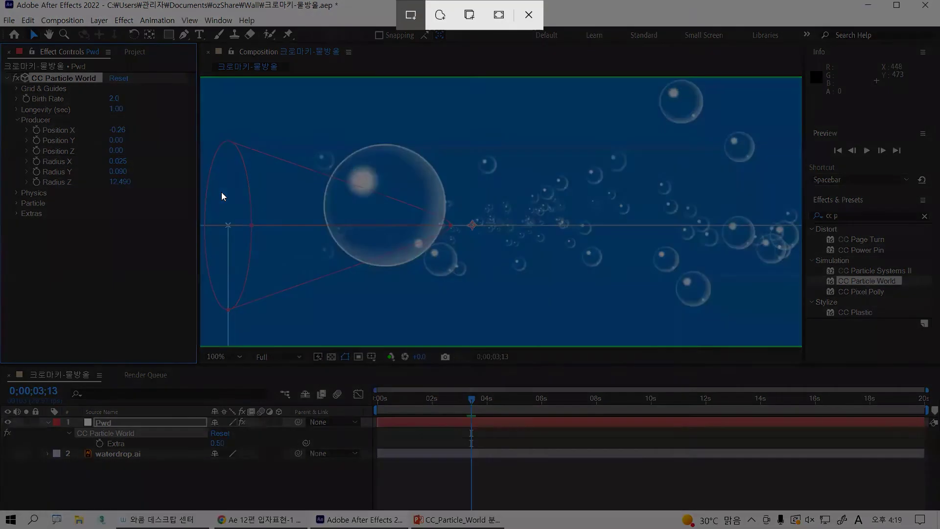
left_click_drag(4, 60, 145, 154)
mouse_move(226, 198)
left_mouse_down()
mouse_move(619, 321)
mouse_move(807, 354)
left_mouse_up()
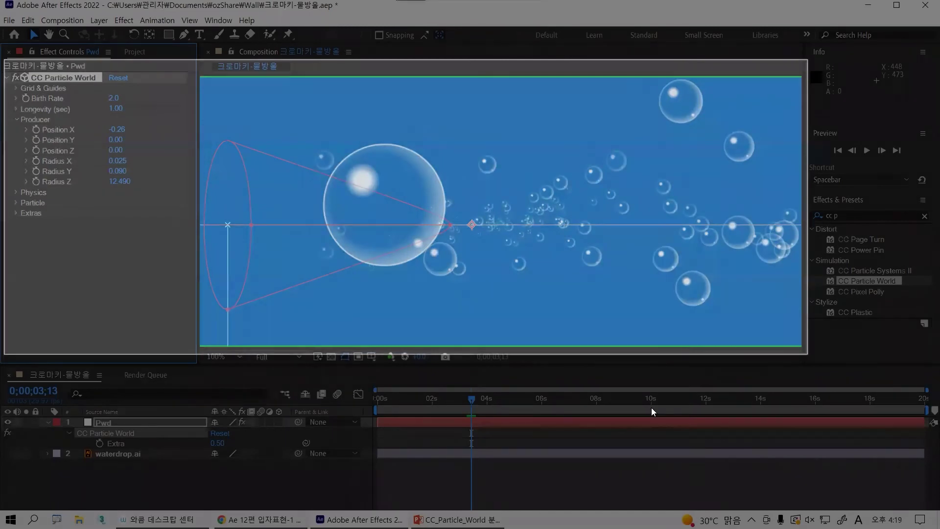
Step: Switch to the CC_Particle_World 분석 presentation in PowerPoint, add a second slide and paste the captured screenshot onto it
left_click(441, 515)
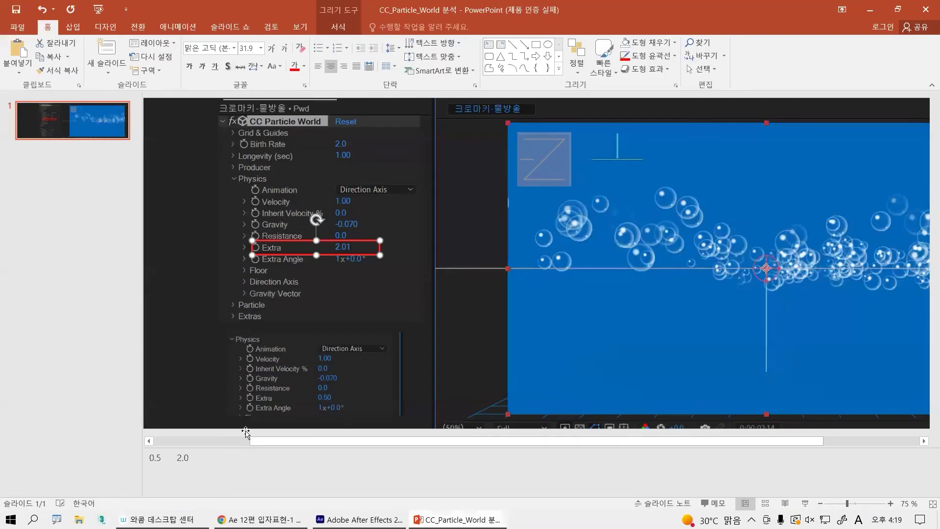
right_click(71, 235)
left_click(123, 277)
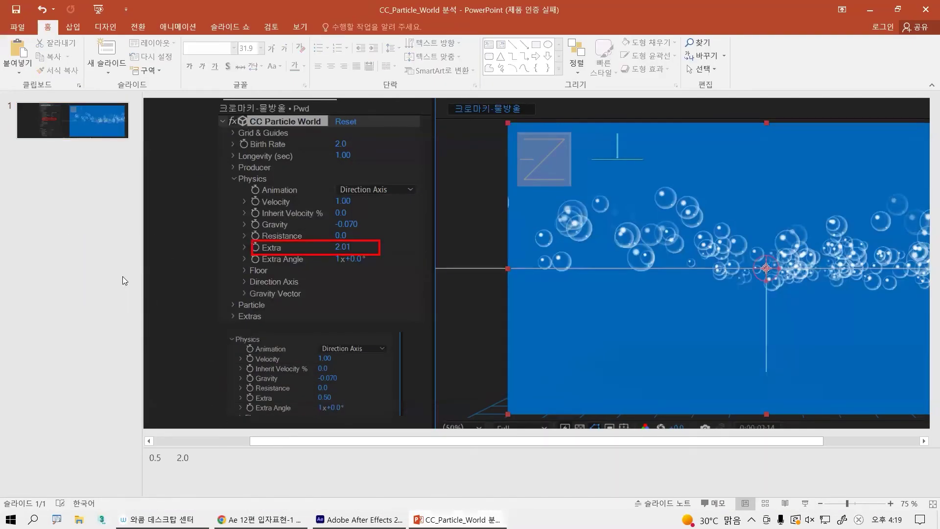
key("ctrl+v")
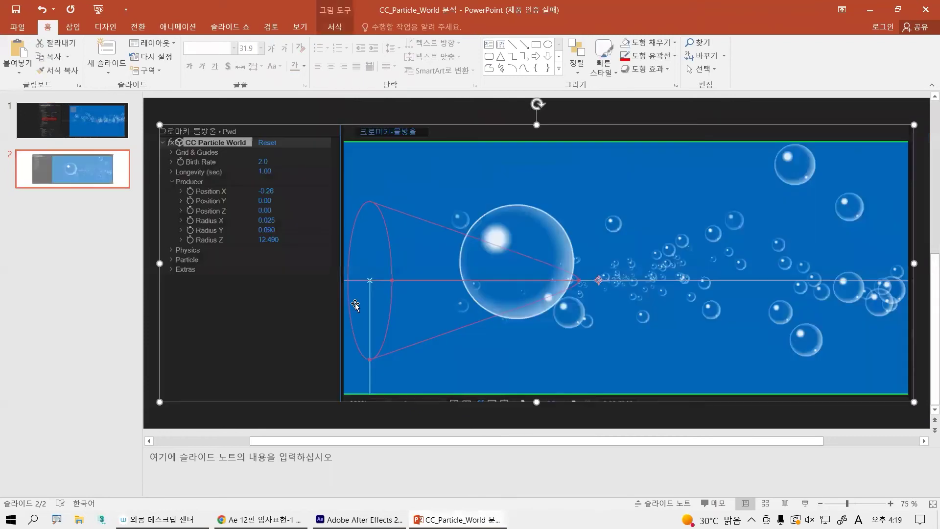
left_click_drag(443, 273, 442, 256)
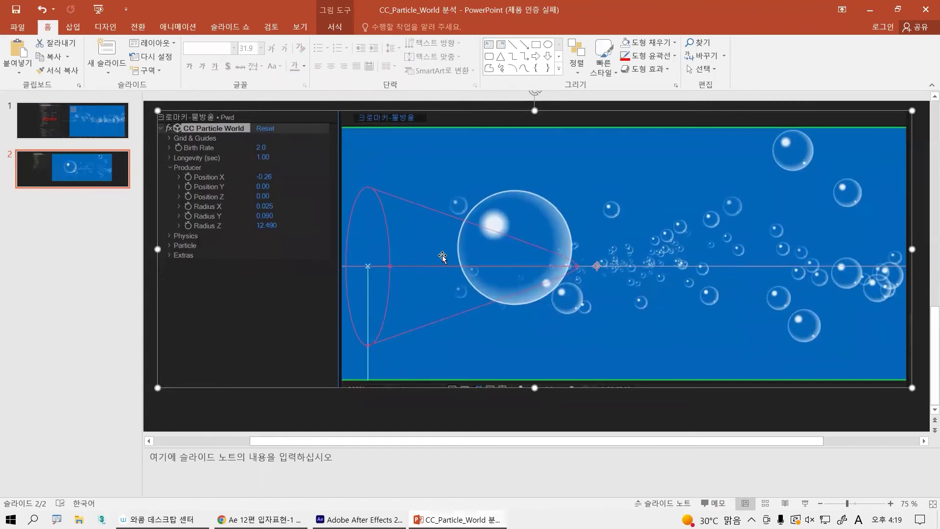
key("ctrl+z")
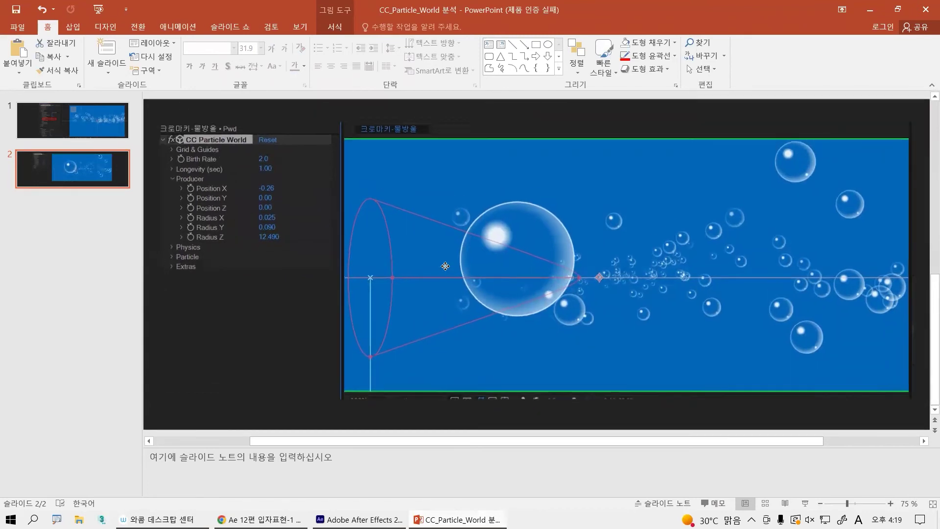
left_click(400, 110)
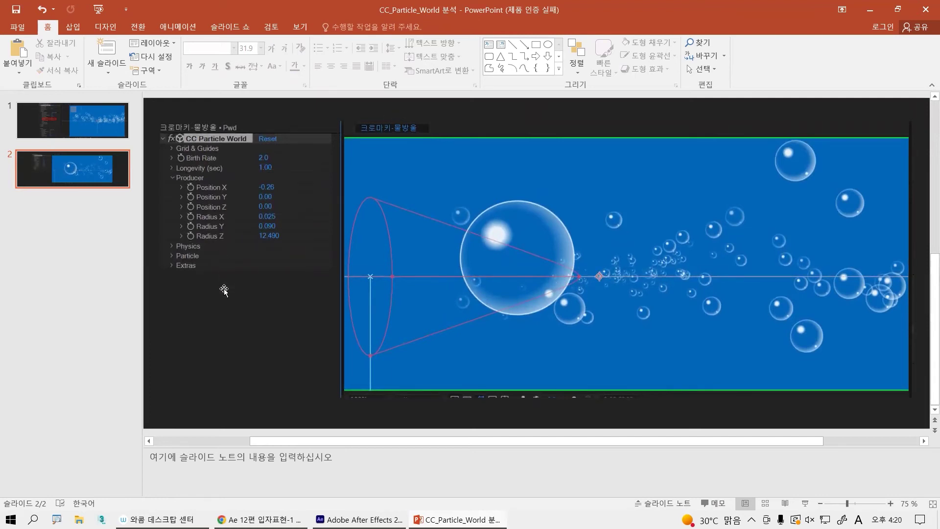
Step: Switch back to After Effects and examine the water drops in the composition up close, at magnifications up to 1600%
key("ctrl+z")
key("ctrl+2")
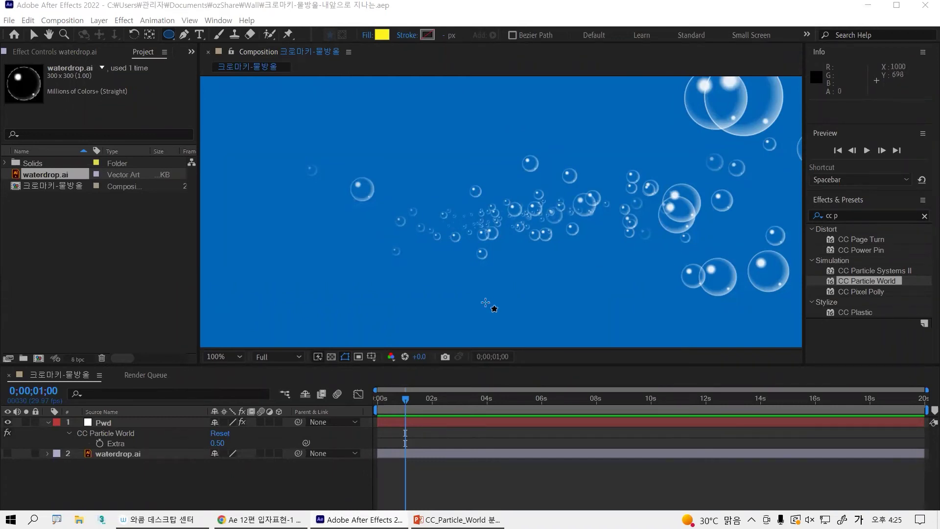
scroll(607, 210, "up", 2)
scroll(606, 210, "up", 1)
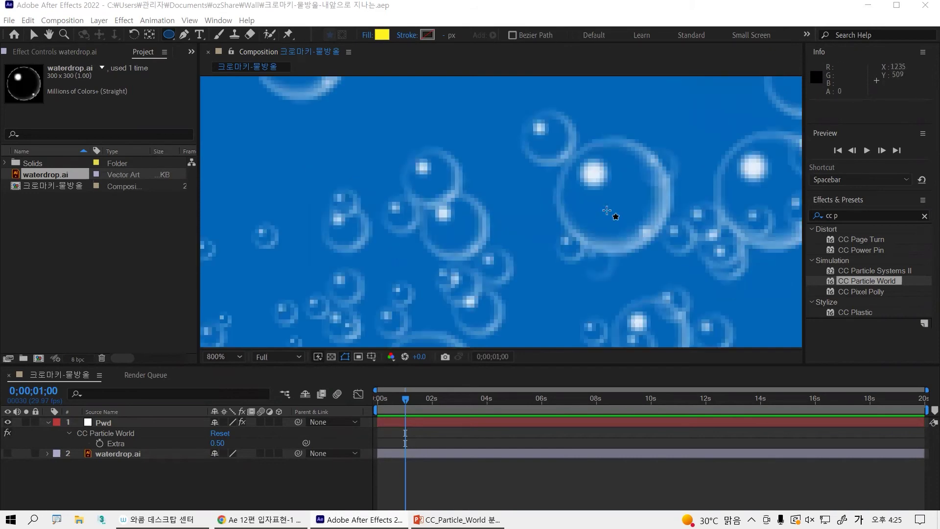
scroll(607, 211, "up", 1)
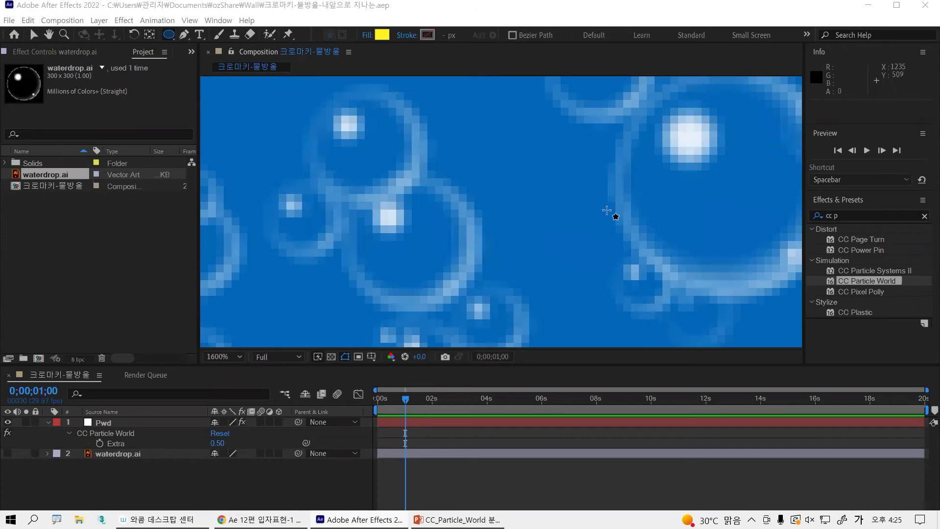
scroll(607, 211, "down", 1)
scroll(607, 210, "down", 1)
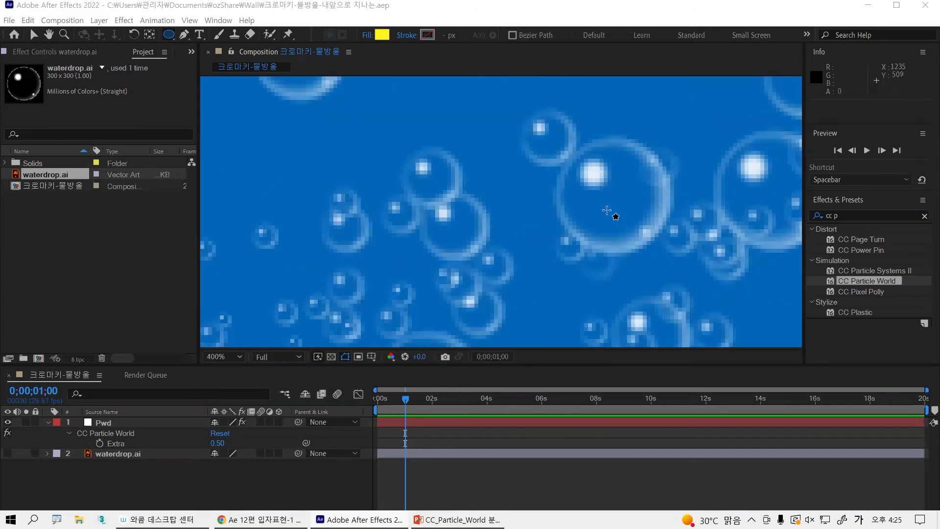
scroll(607, 210, "down", 1)
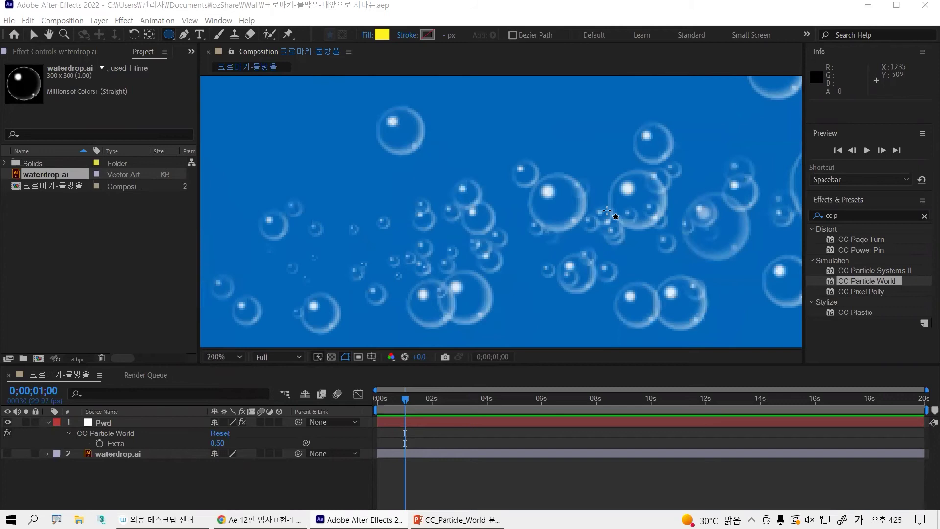
scroll(607, 210, "down", 1)
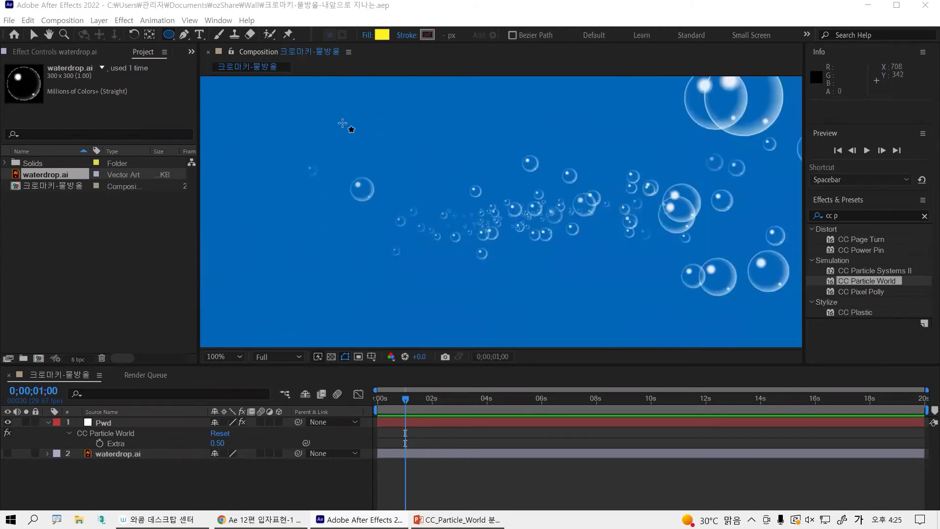
Step: Draw a yellow circle beside the stream of drops and rename its shape layer wdrop
left_click_drag(331, 116, 452, 237)
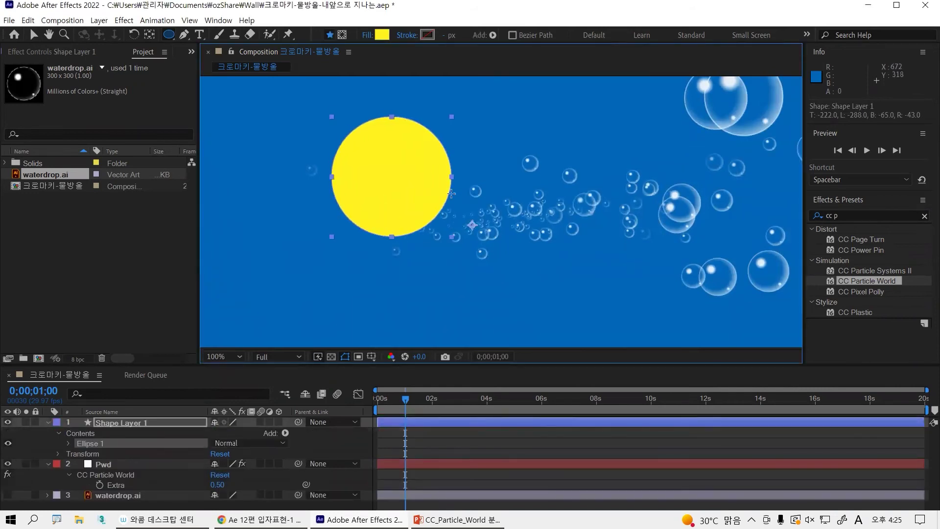
left_click(108, 424)
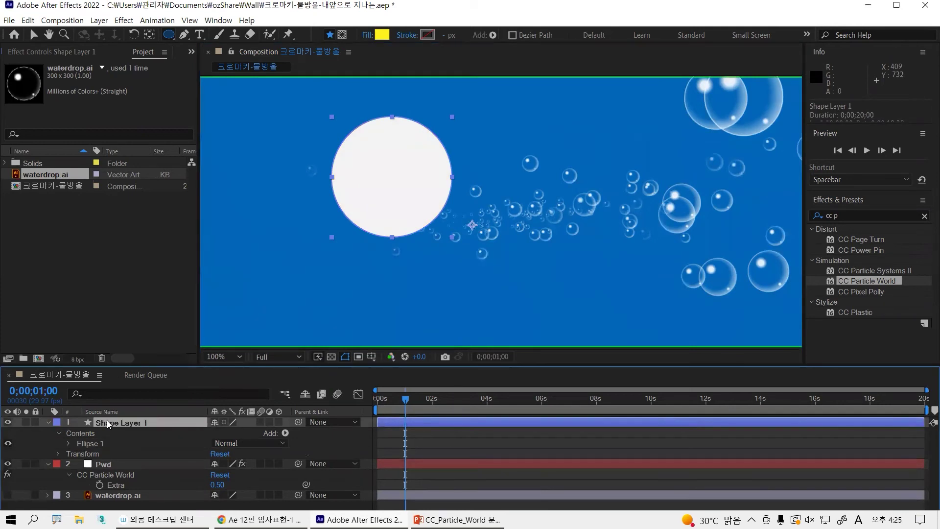
key("Return")
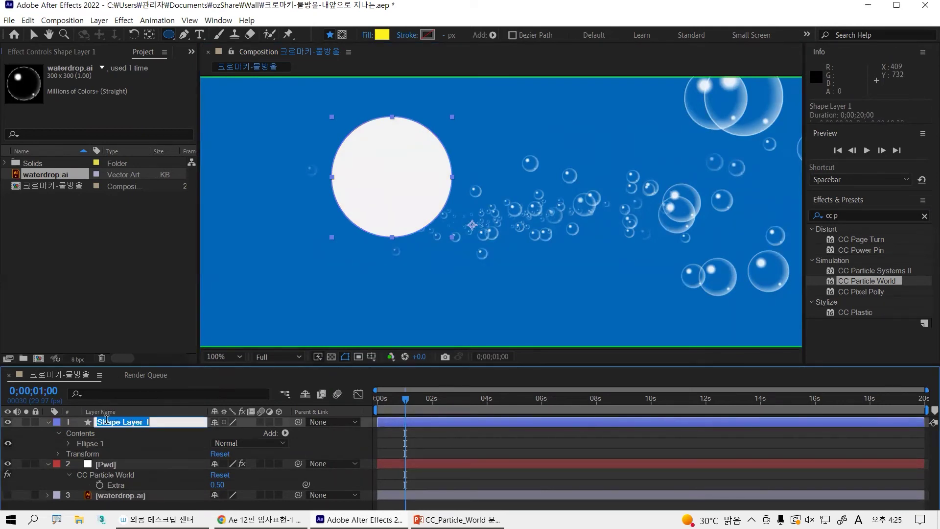
type("wdr")
key("BackSpace")
type("rop")
key("Return")
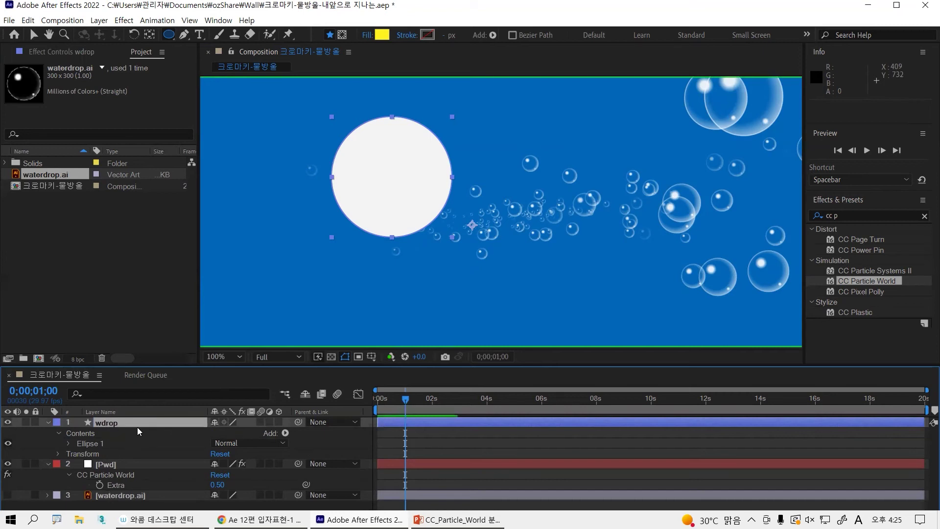
Step: Move the yellow wdrop circle to about 935, 500 and center its anchor point on the shape
right_click(110, 422)
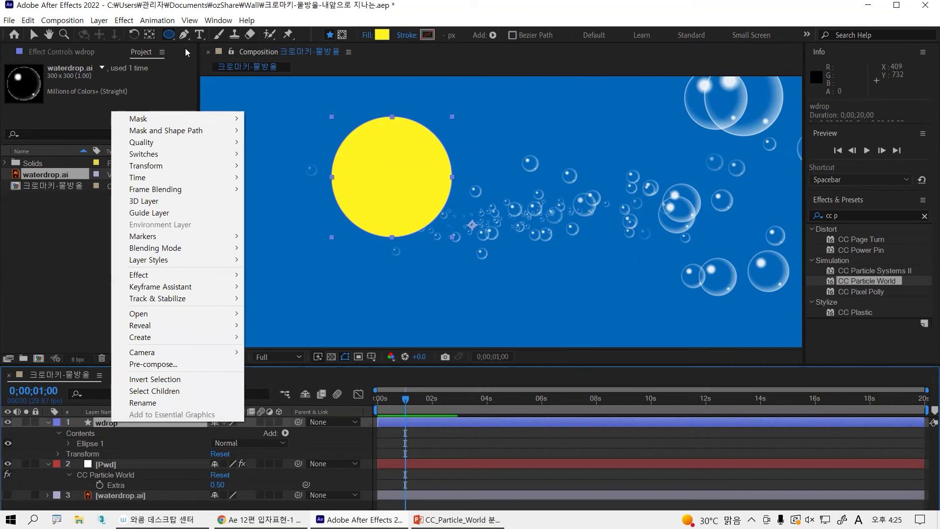
left_click(418, 15)
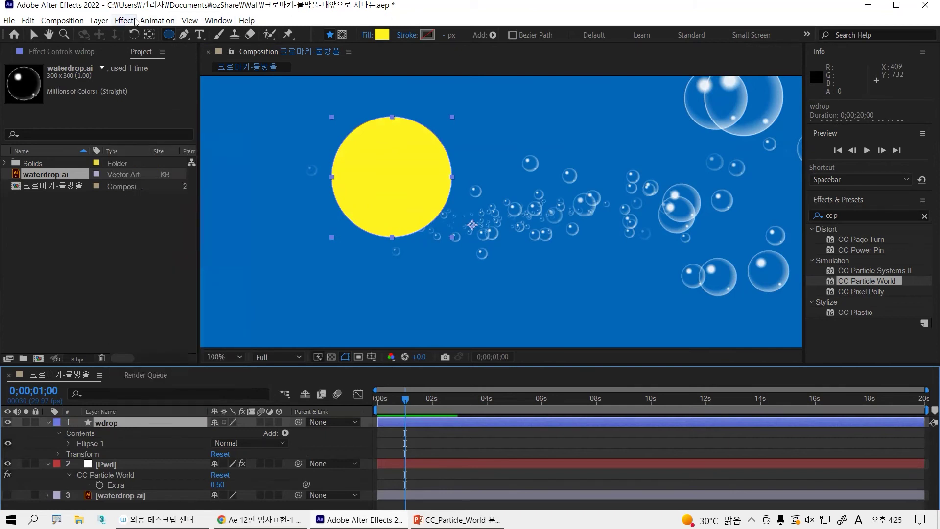
left_click(34, 35)
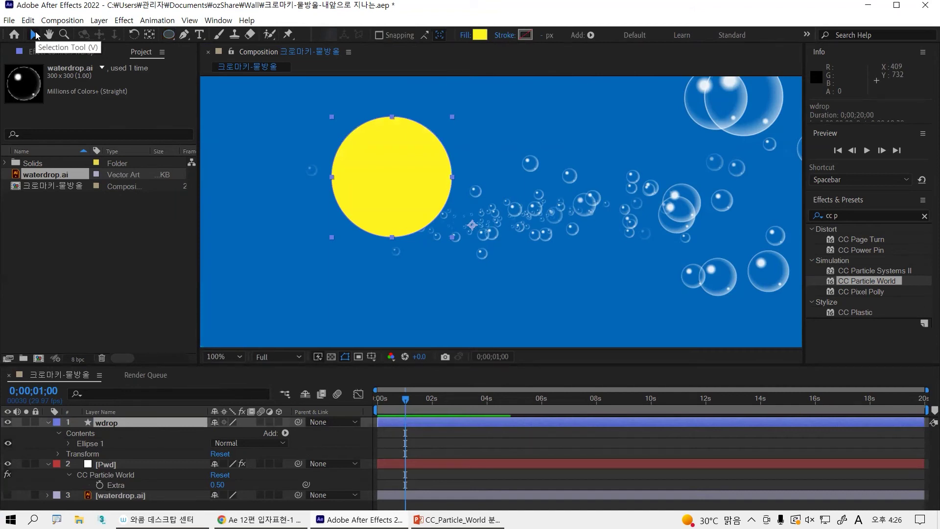
left_click(398, 168)
key("space")
left_click_drag(389, 173, 451, 205)
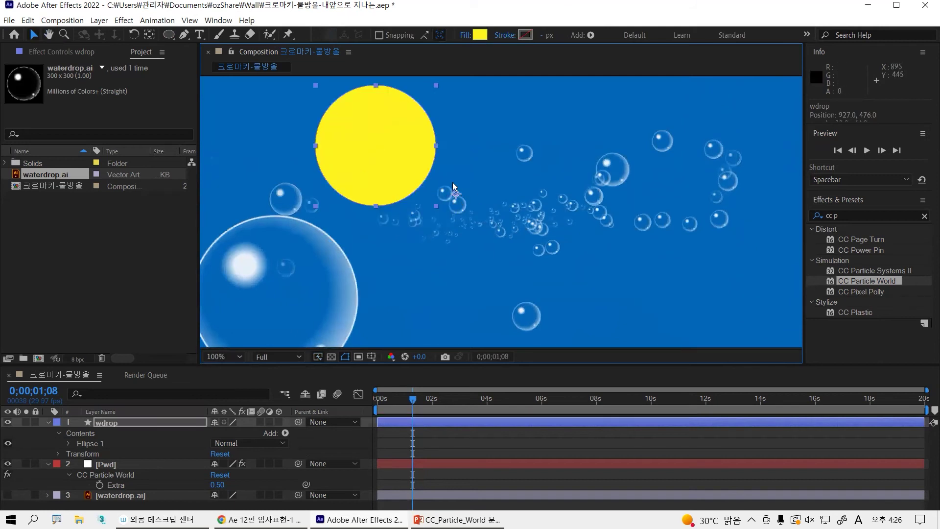
left_click_drag(392, 156, 397, 168)
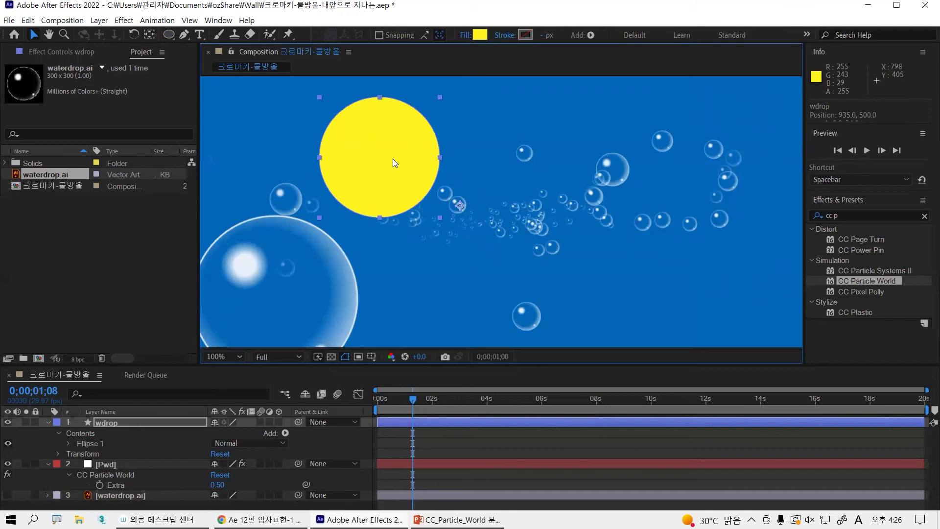
key("ctrl+alt+Home")
Step: Pre-compose the wdrop layer as wdrop Comp 1, moving all attributes into the new composition
right_click(122, 420)
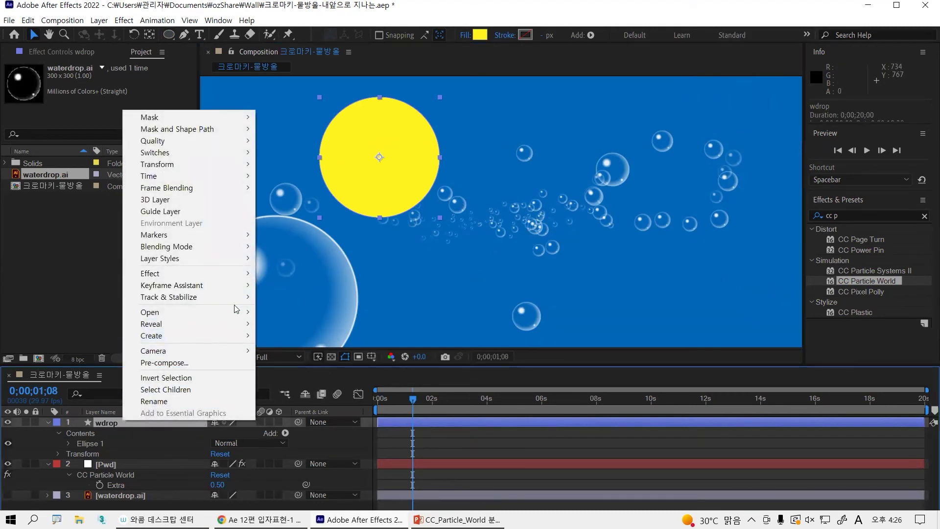
left_click(188, 362)
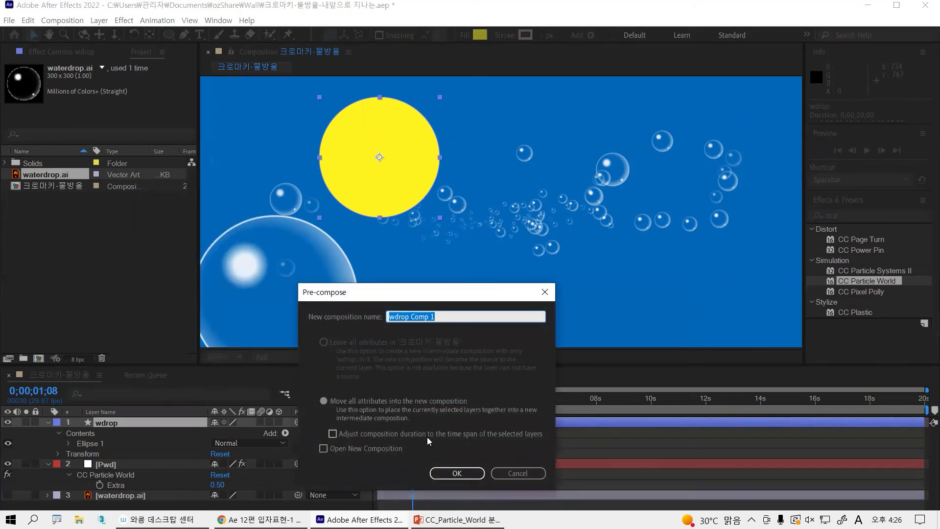
left_click(439, 471)
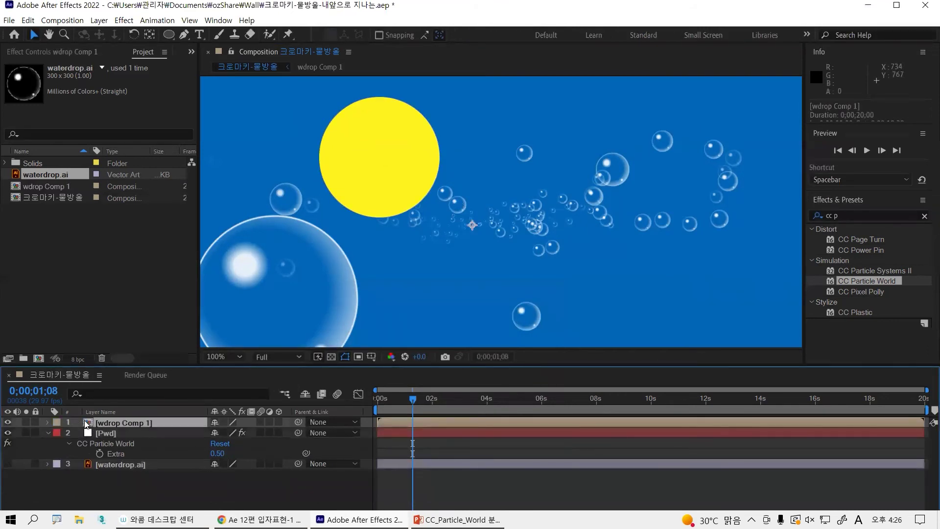
Step: Open wdrop Comp 1 and move the yellow circle near the middle of the frame, to about 1043, 518
double_click(85, 424)
left_click_drag(394, 169, 350, 220)
left_click_drag(399, 273, 509, 242)
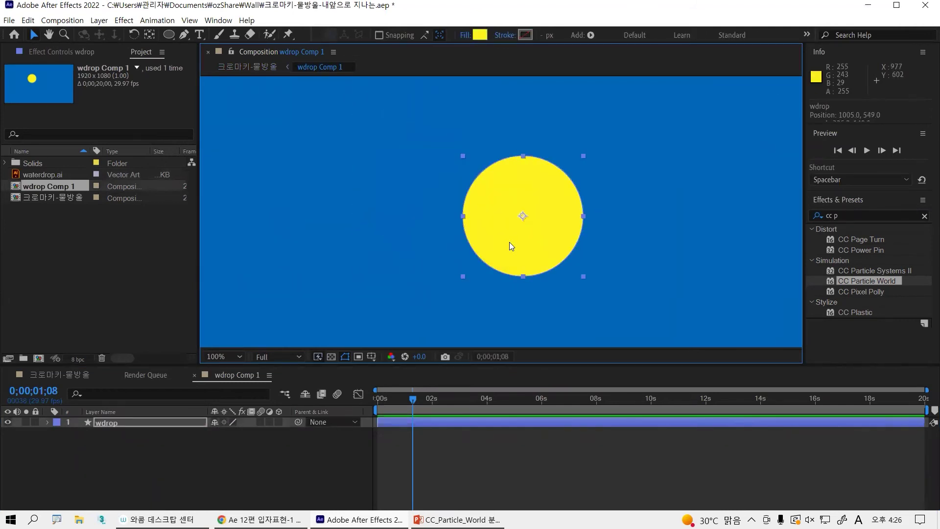
left_click_drag(519, 242, 511, 230)
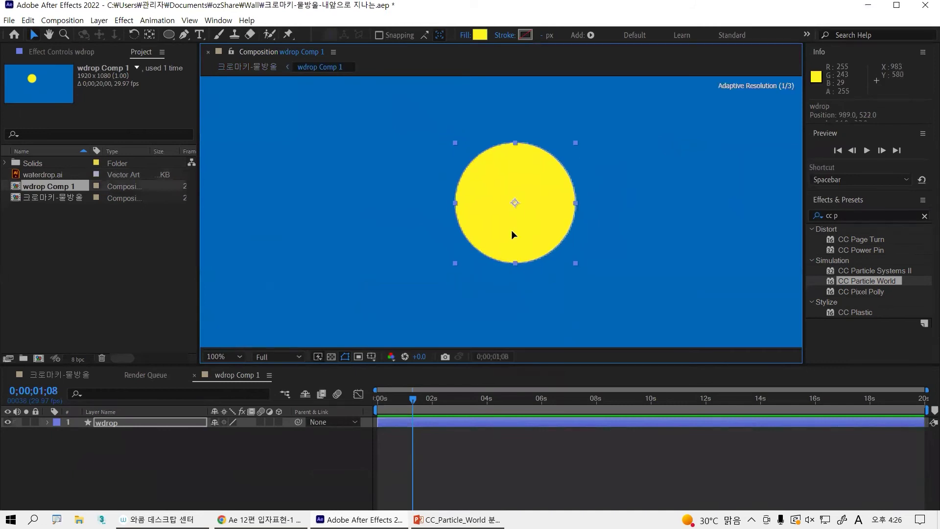
left_click_drag(515, 183, 495, 147)
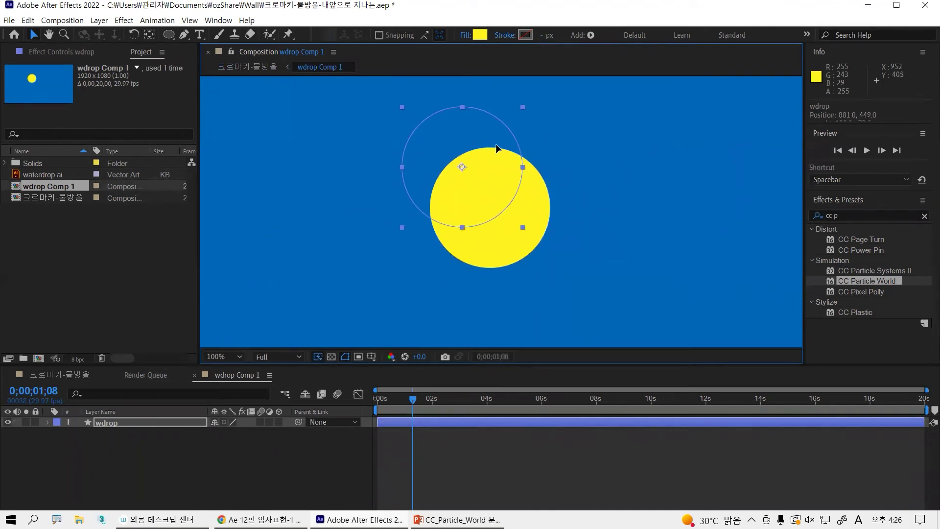
left_click_drag(495, 145, 576, 179)
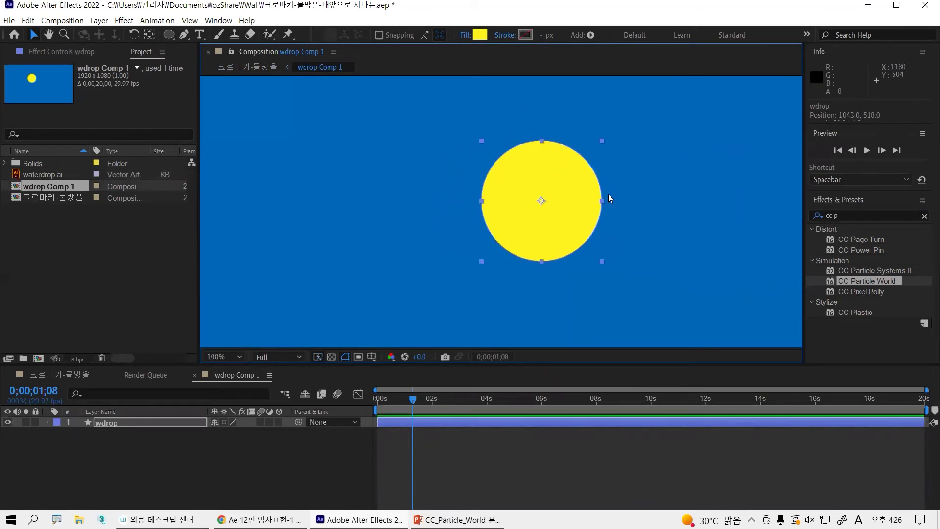
key("shift+/")
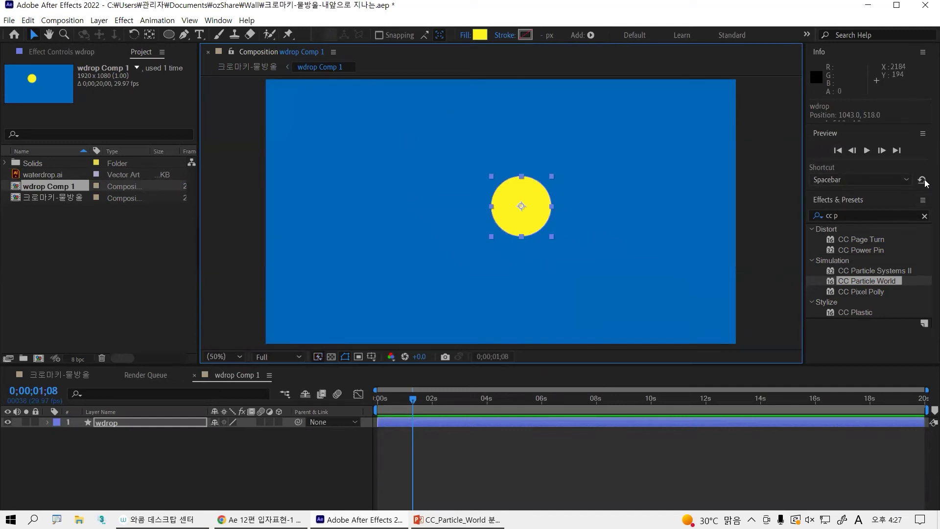
Step: Clear the effects search text and collapse the Effects & Presets list
left_click(923, 216)
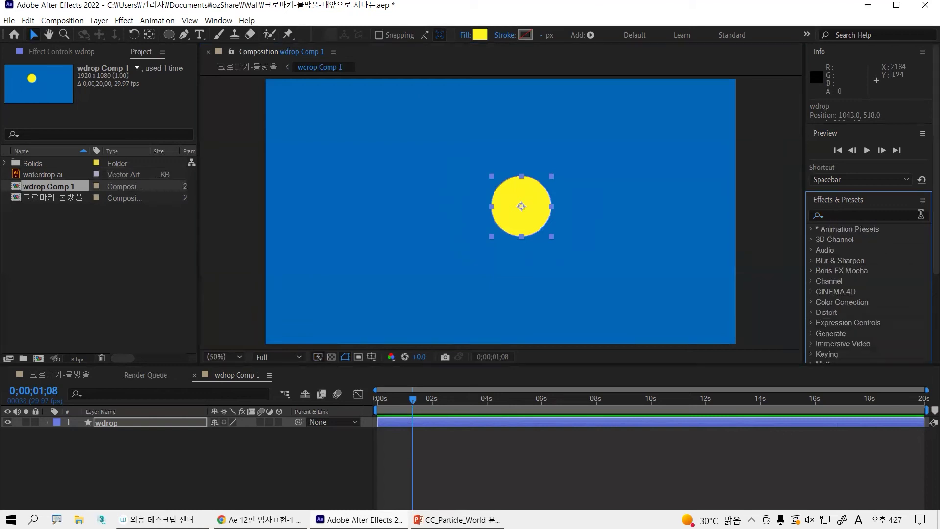
scroll(924, 186, "down", 3)
scroll(888, 179, "up", 3)
left_click(856, 197)
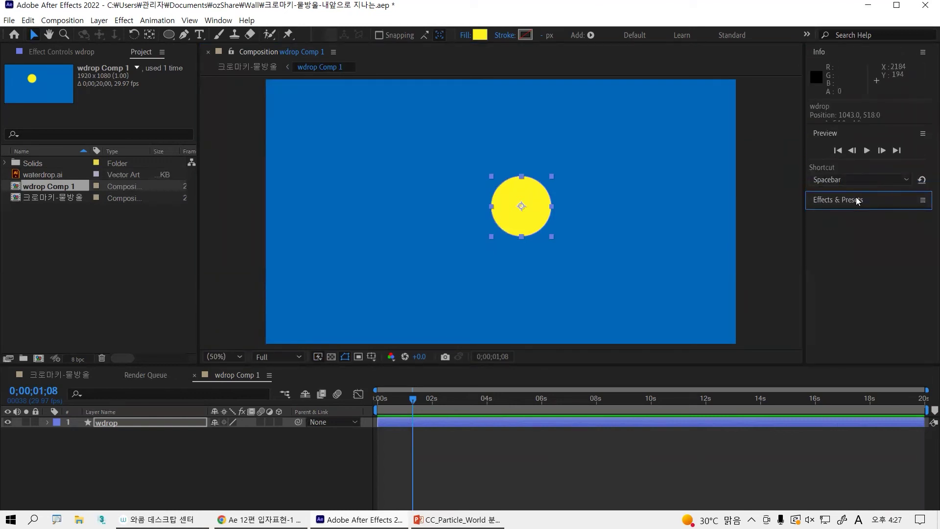
Step: Reselect the Effects workspace, then change the panel layout to the Standard workspace
left_click(805, 35)
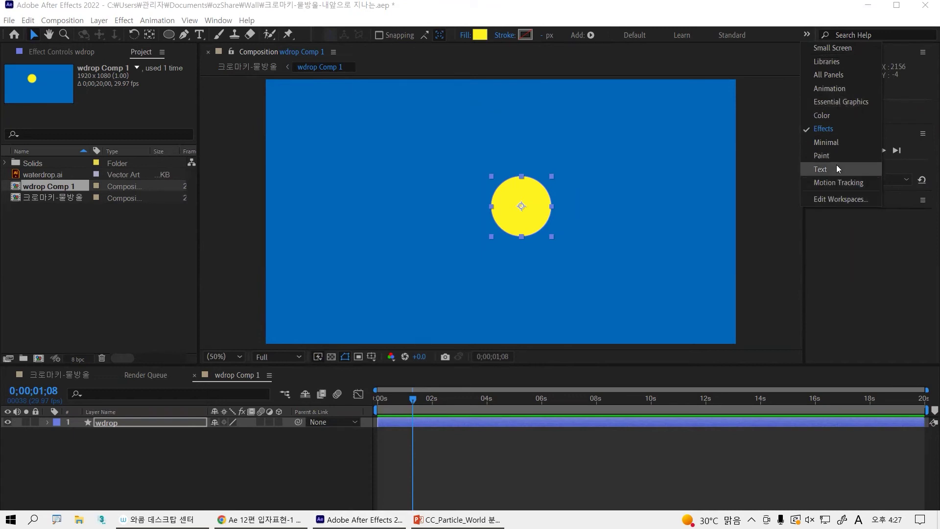
left_click(826, 129)
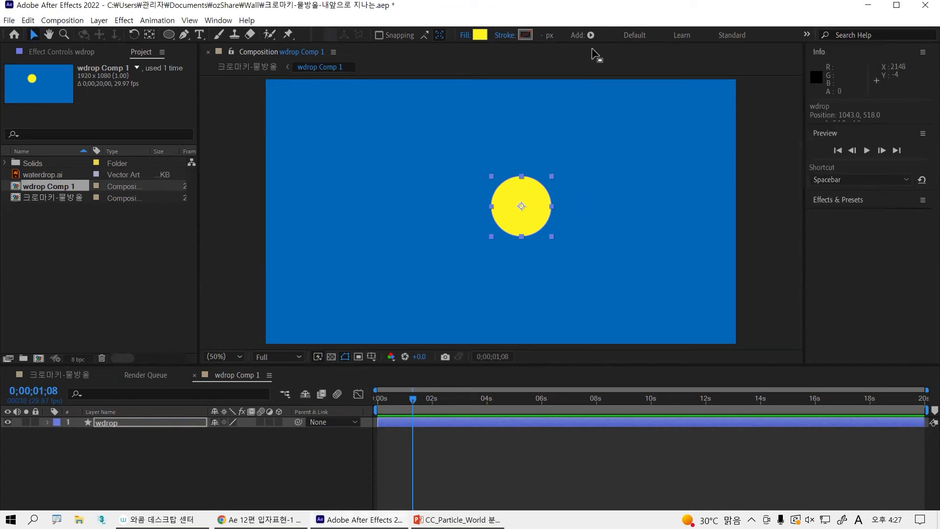
left_click(805, 35)
left_click(822, 129)
left_click(808, 36)
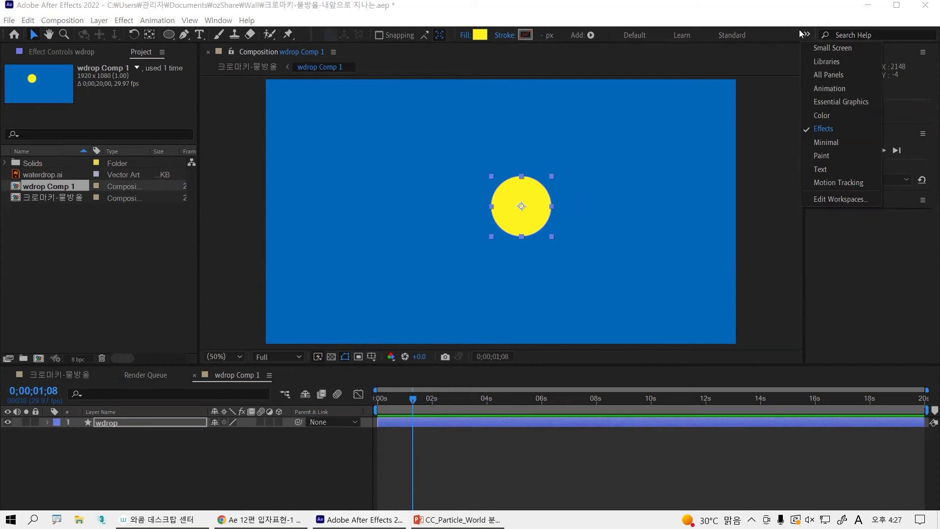
left_click(739, 37)
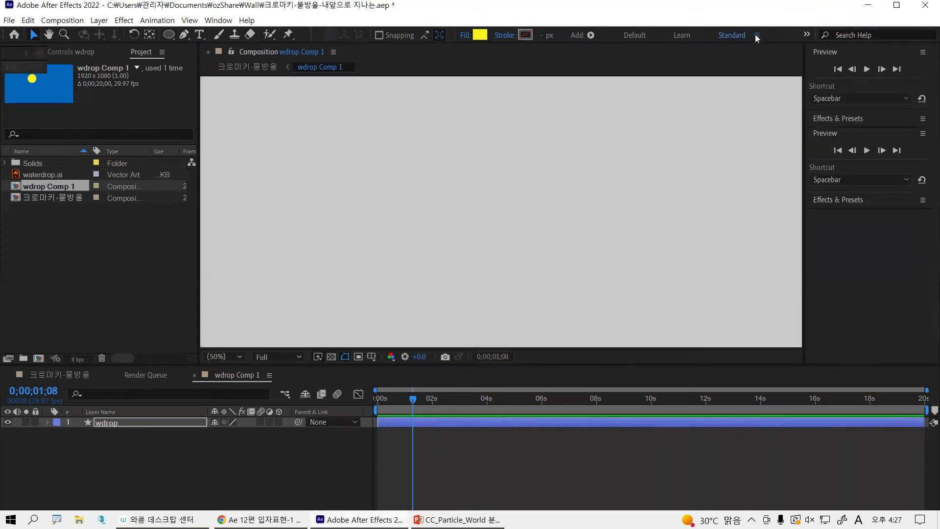
left_click(757, 35)
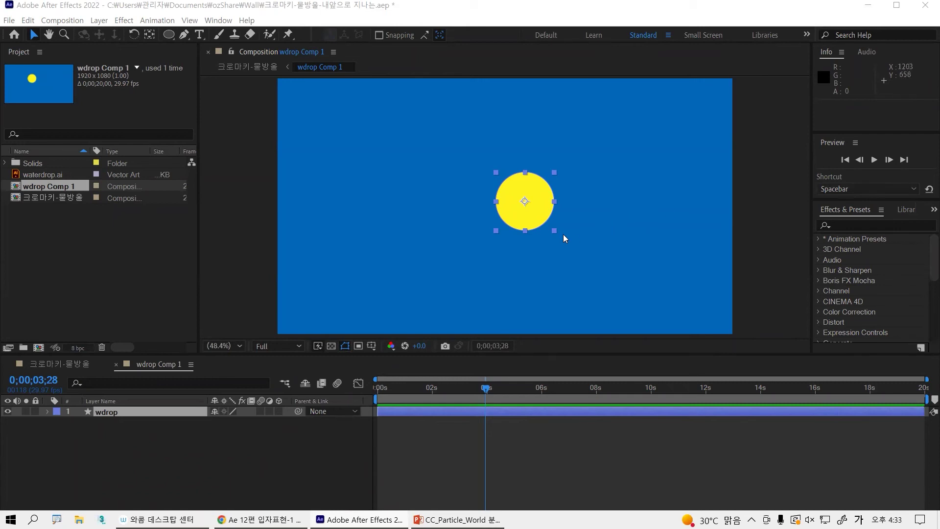
Step: Look at the waterdrop.ai reference, then change the yellow circle's fill type from solid to Radial Gradient
left_click(30, 175)
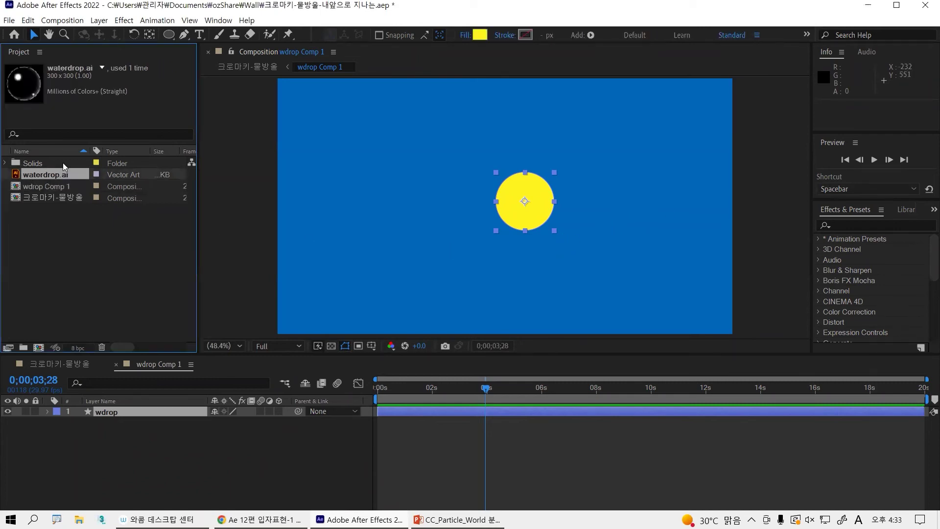
left_click(580, 242)
left_click(530, 221)
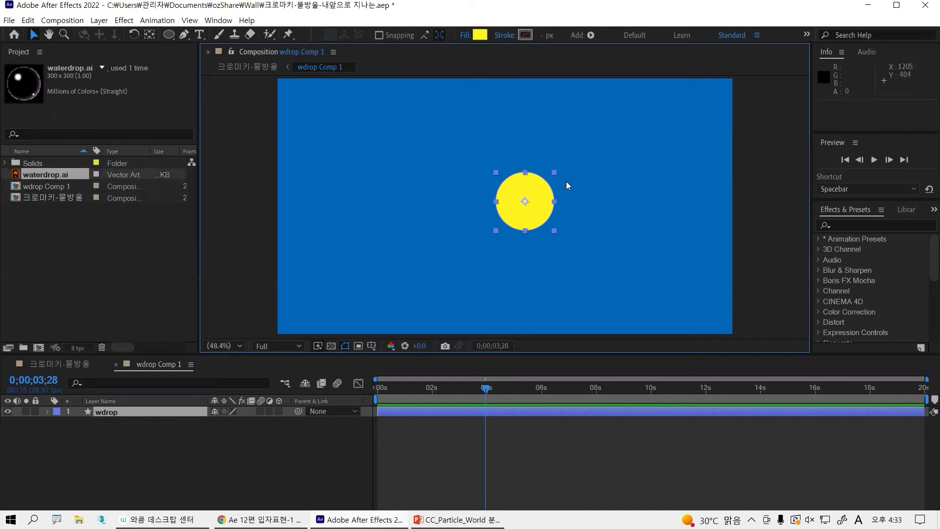
key("slash")
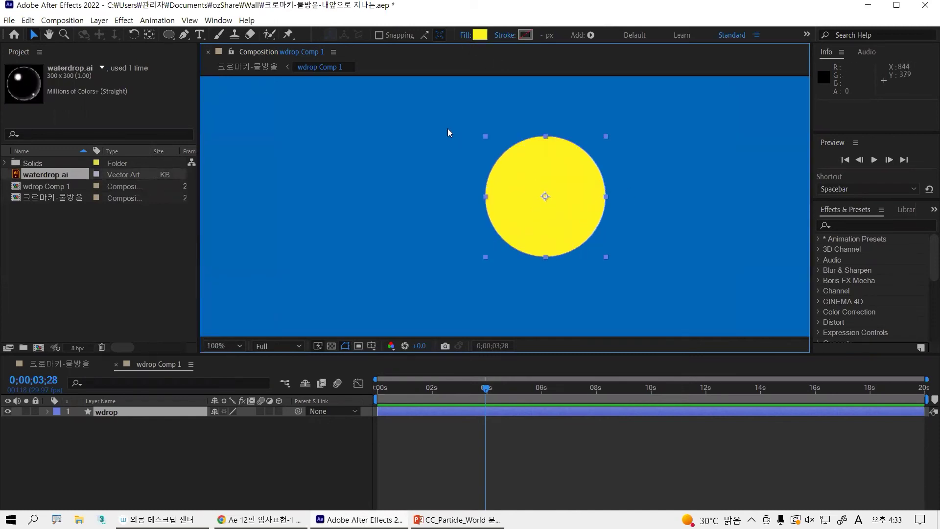
key("ctrl+s")
left_click(466, 34)
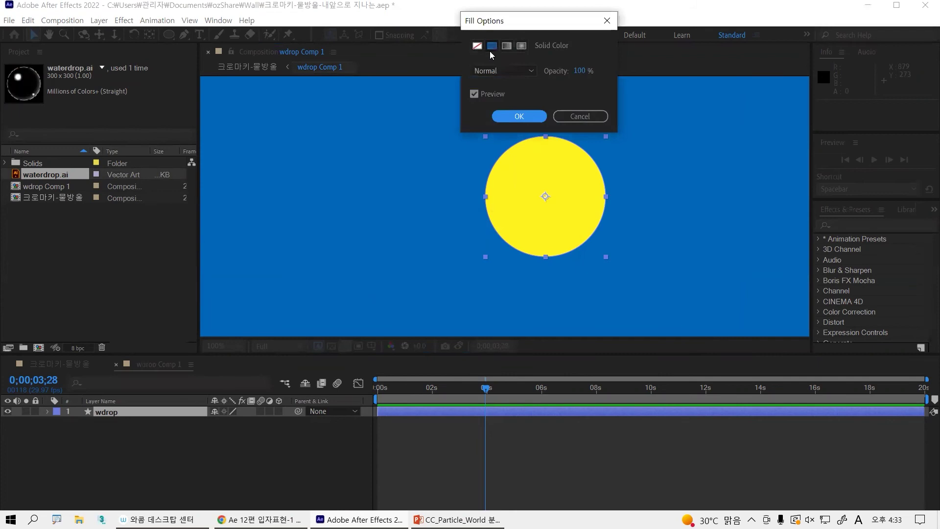
left_click(521, 45)
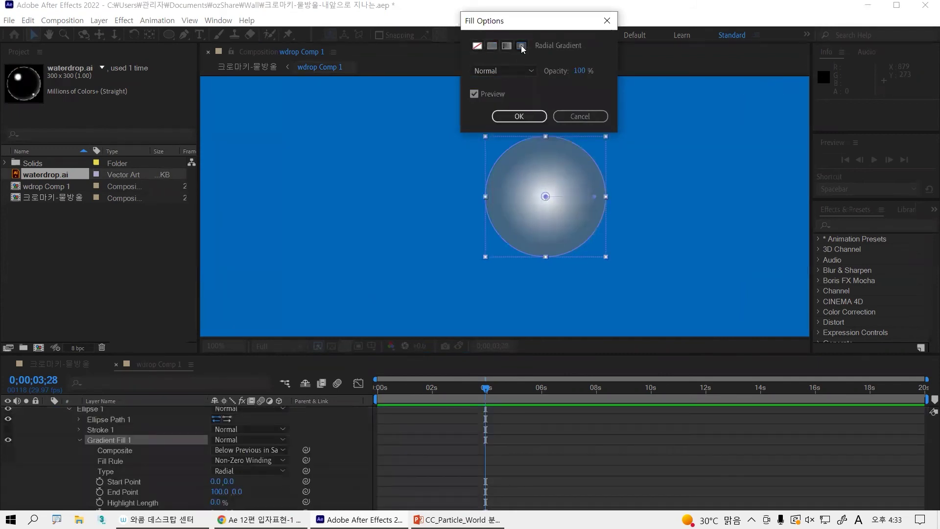
left_click(520, 118)
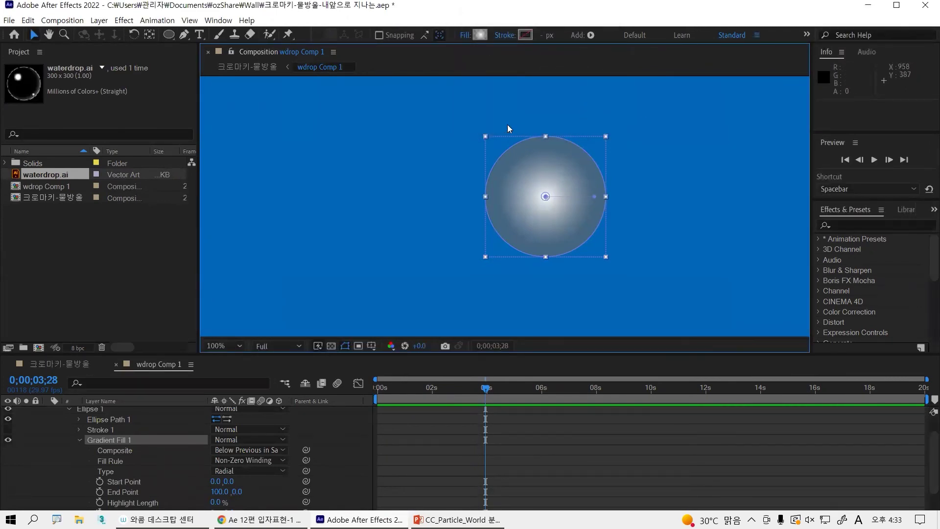
Step: Make the circle's gradient entirely white by removing the gray color stop and placing white stops at 71.5% and 100%
left_click(480, 35)
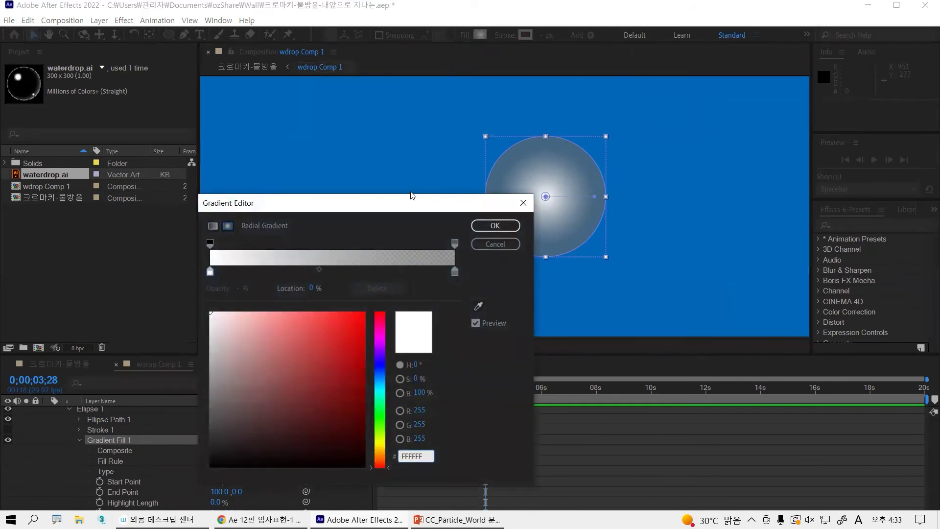
left_click_drag(414, 205, 770, 202)
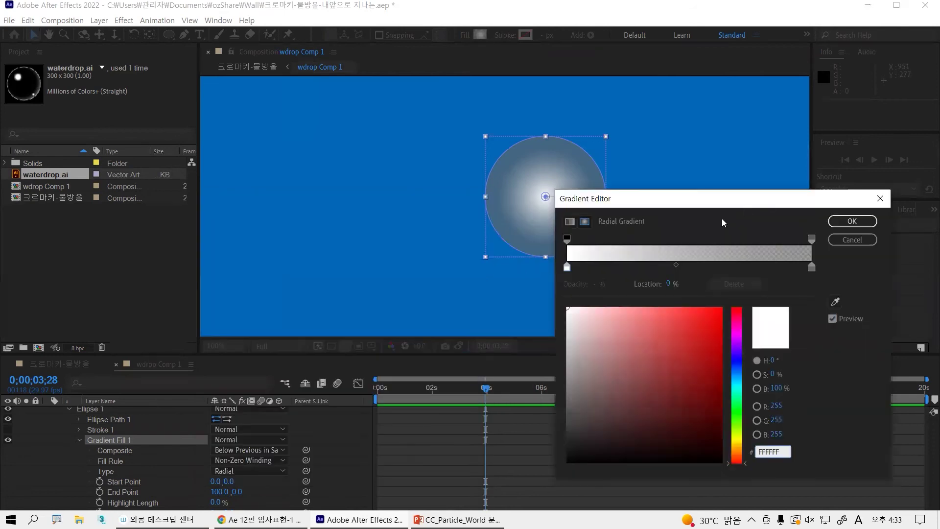
left_click_drag(570, 264, 607, 266)
left_click(649, 266)
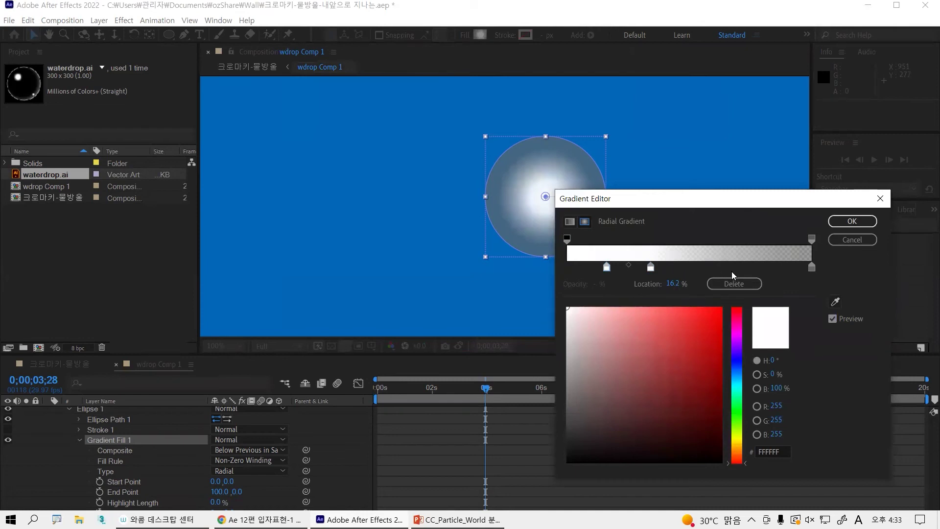
left_click(811, 268)
left_click_drag(813, 283, 813, 312)
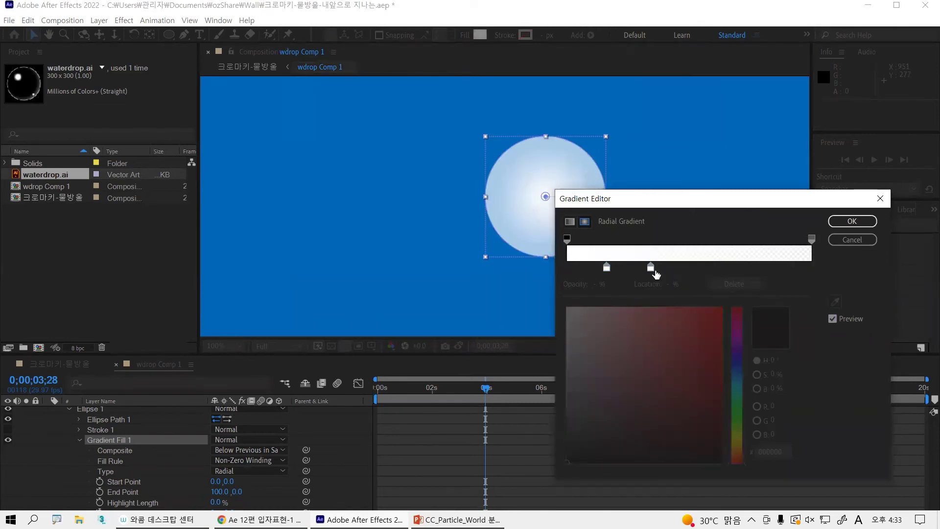
left_click_drag(651, 267, 812, 269)
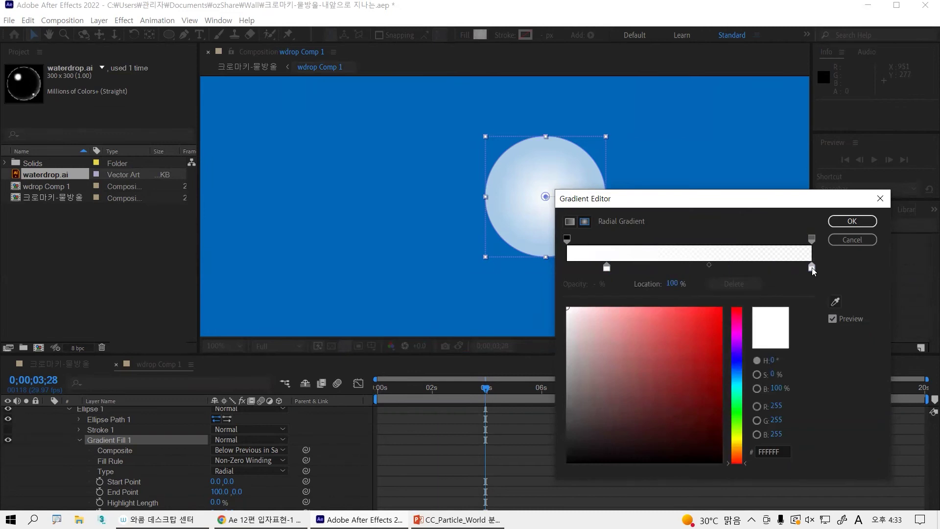
left_click_drag(607, 269, 741, 269)
left_click_drag(710, 202, 709, 198)
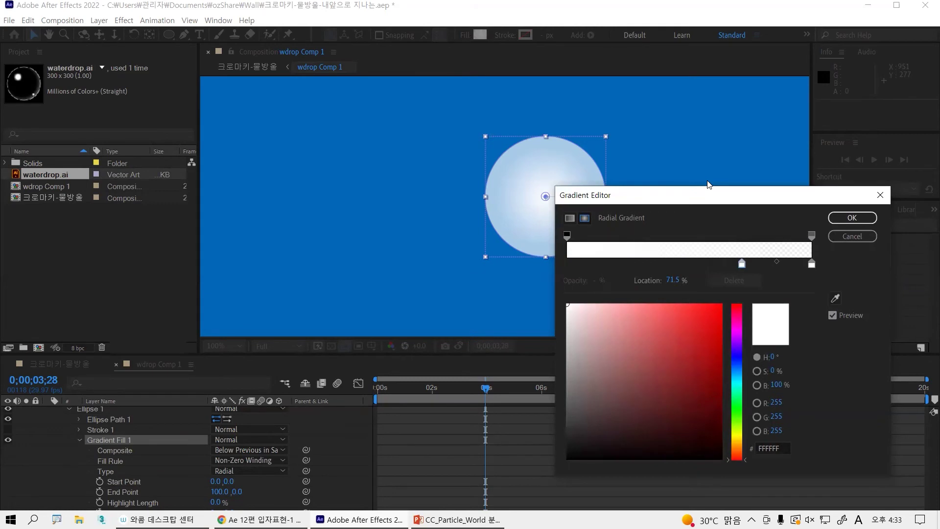
left_click_drag(709, 185, 710, 111)
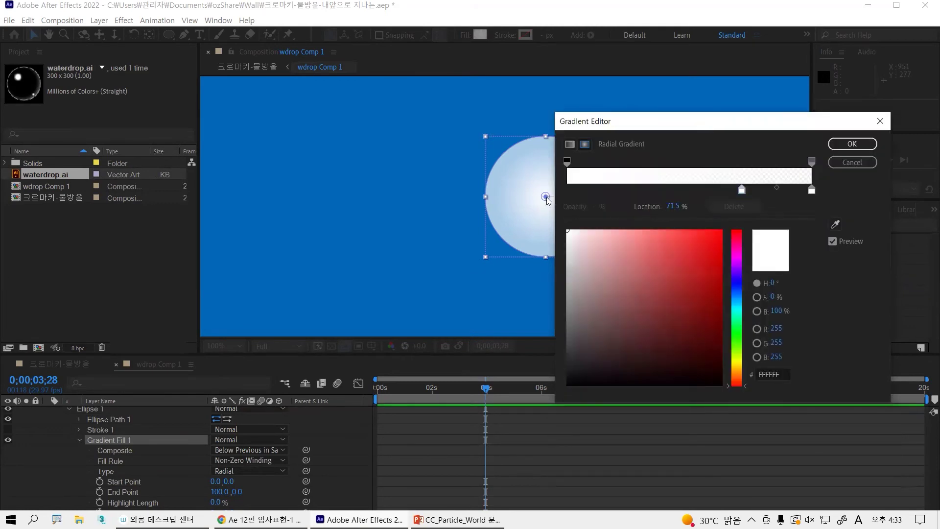
left_click(742, 192)
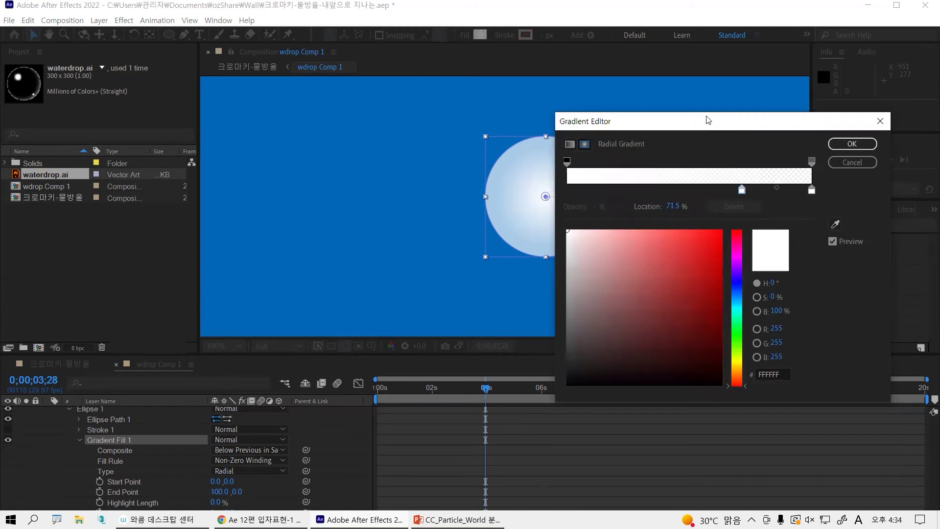
left_click_drag(706, 117, 695, 76)
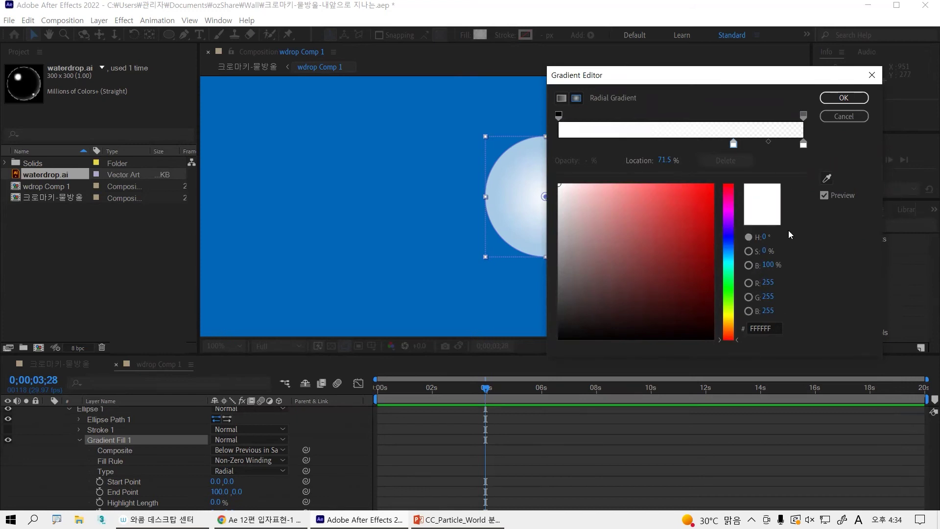
Step: Set the gradient's starting opacity stop to 0% so the center of the circle is transparent
left_click(558, 116)
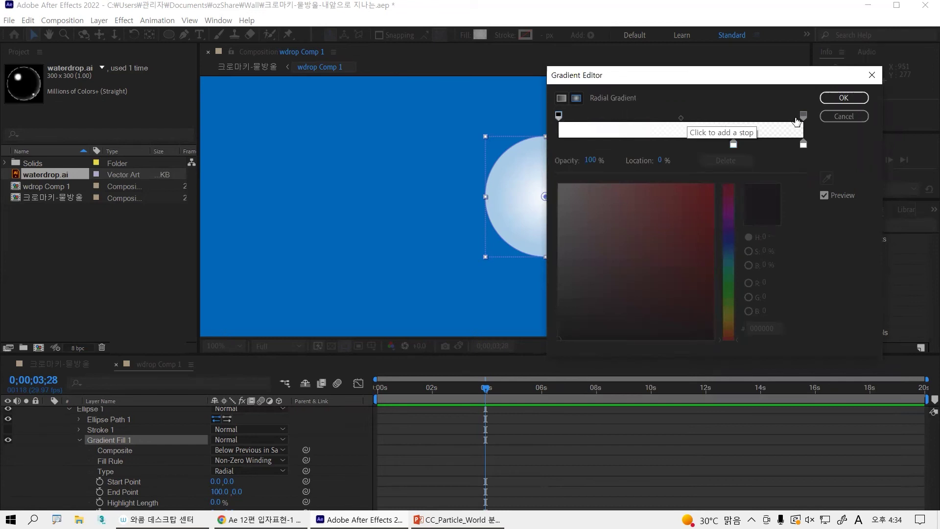
left_click(803, 116)
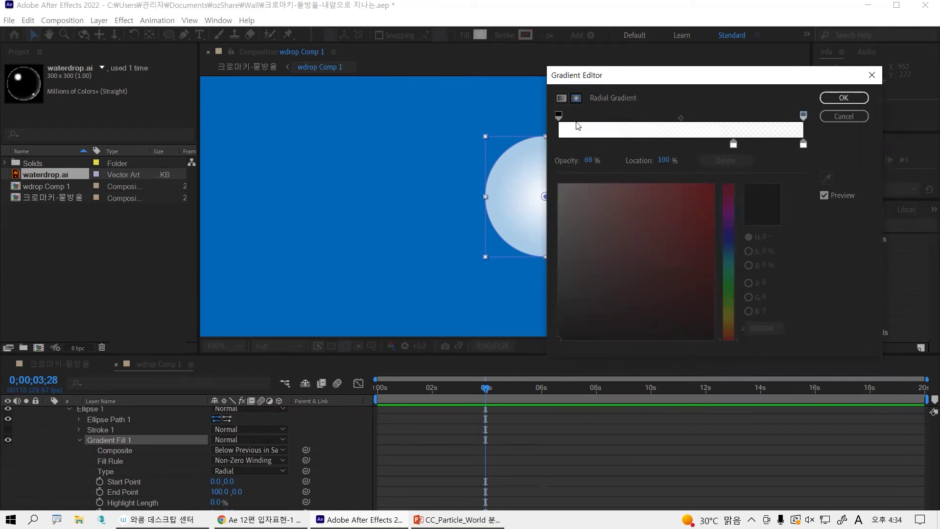
left_click(558, 116)
left_click_drag(590, 160, 514, 158)
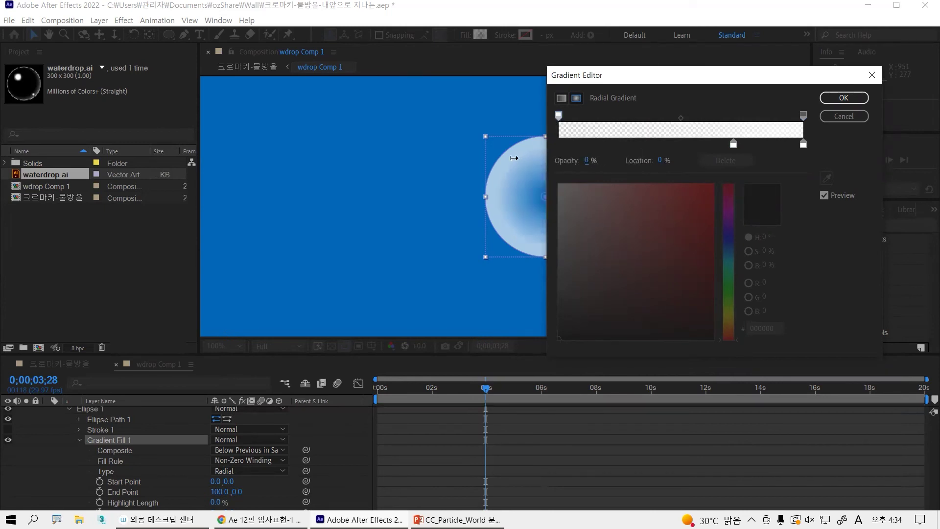
left_click(803, 115)
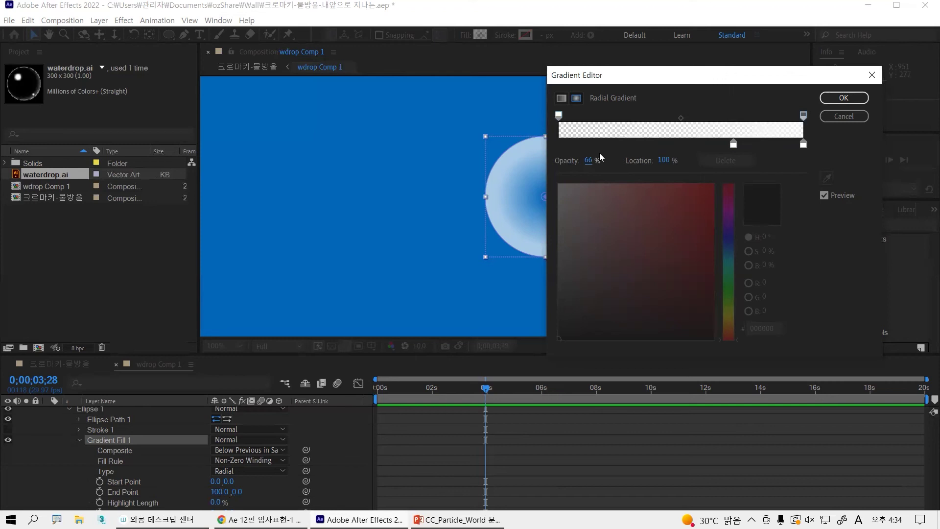
left_click(559, 117)
left_click(803, 116)
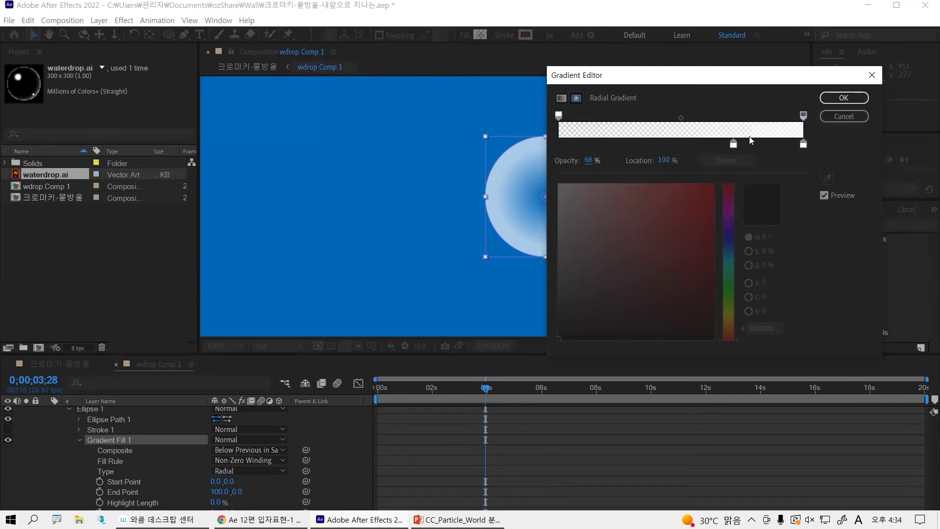
left_click(734, 145)
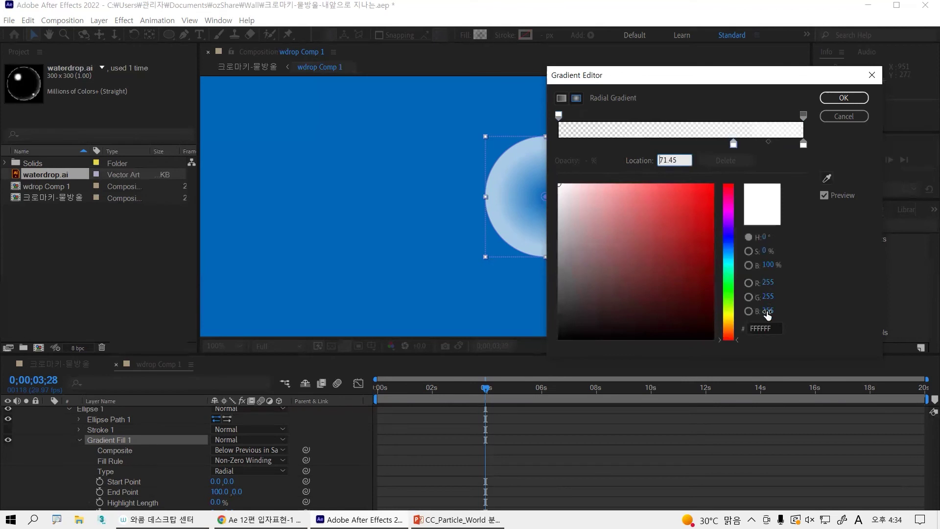
left_click(803, 145)
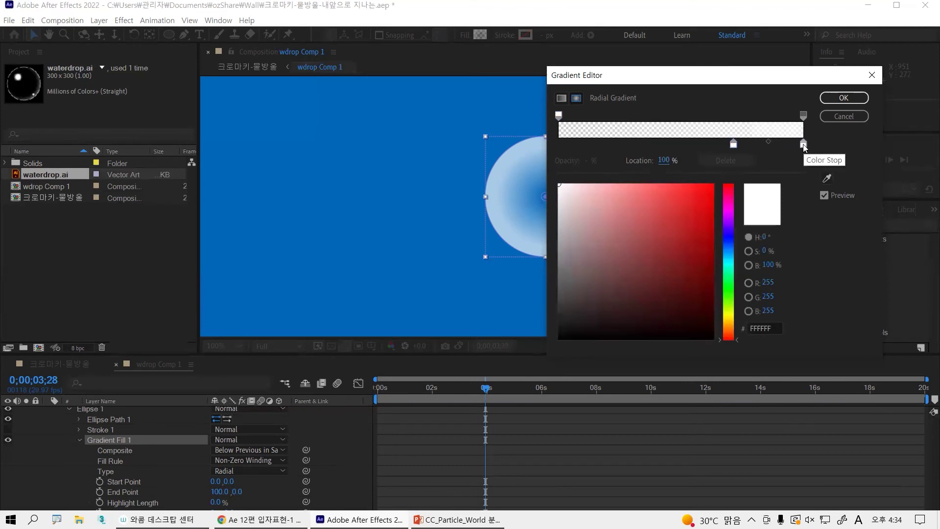
Step: Move the transparent opacity stop outward to a location of about 67.8%
left_click(559, 116)
left_click_drag(558, 116, 730, 126)
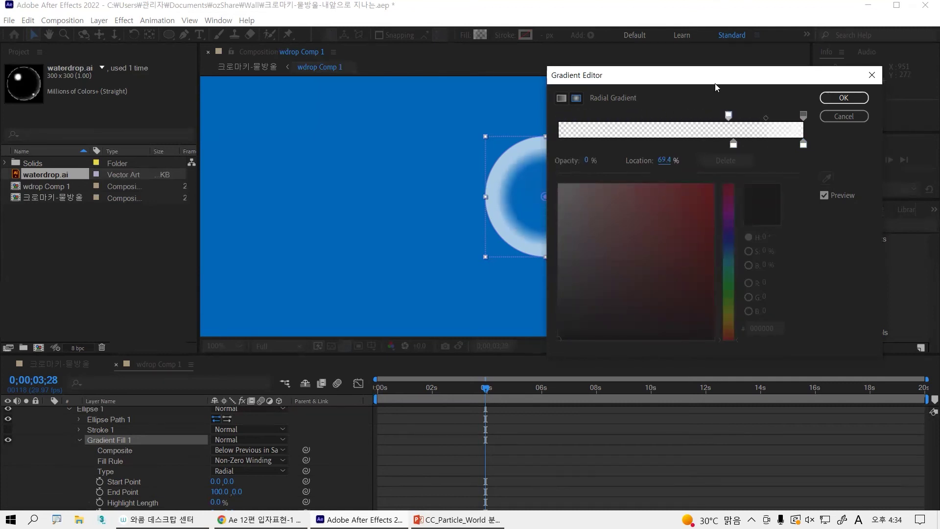
left_click_drag(718, 84, 784, 101)
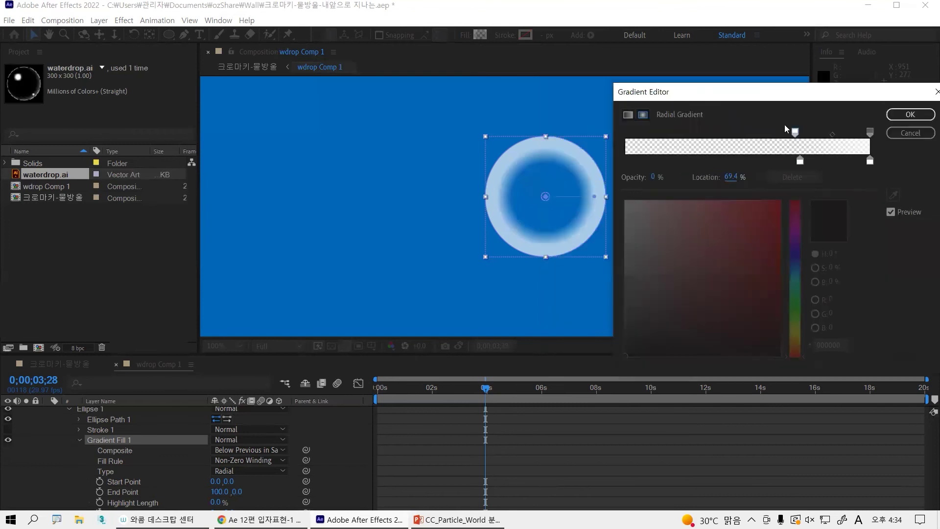
left_click_drag(795, 133, 791, 136)
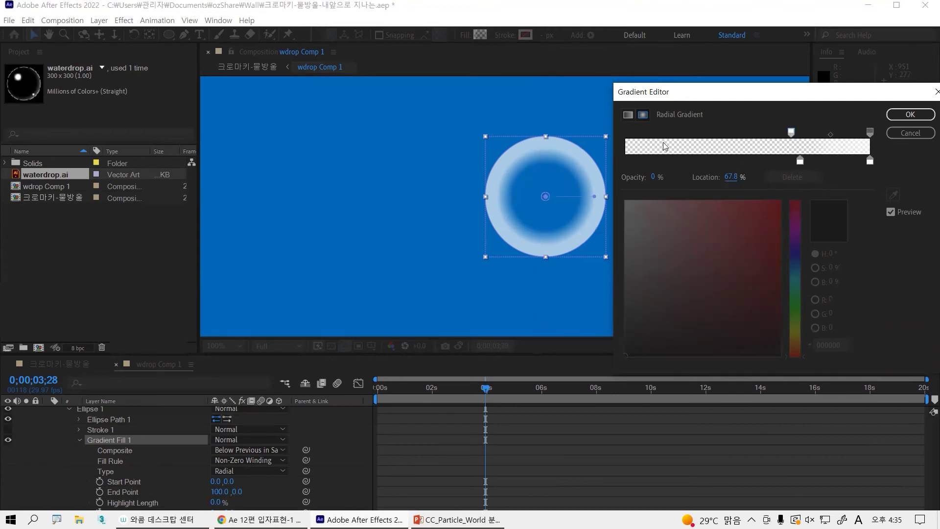
Step: Set the gradient's end opacity stop to 100%, then lower it to about 82%
left_click(869, 132)
left_click(655, 177)
type("100")
key("Return")
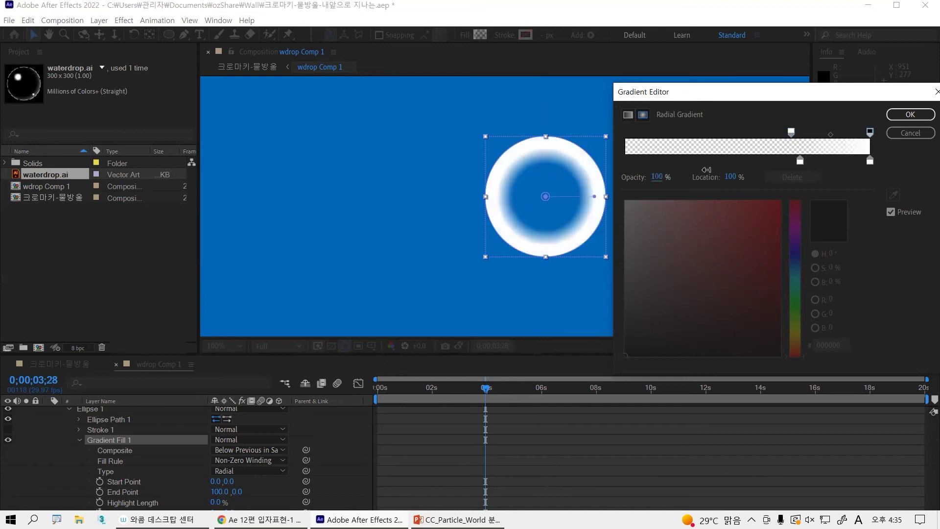
mouse_move(736, 169)
left_mouse_down()
mouse_move(670, 175)
mouse_move(750, 171)
left_mouse_up()
left_click(658, 177)
mouse_move(659, 178)
left_mouse_down()
mouse_move(633, 177)
mouse_move(646, 177)
left_mouse_up()
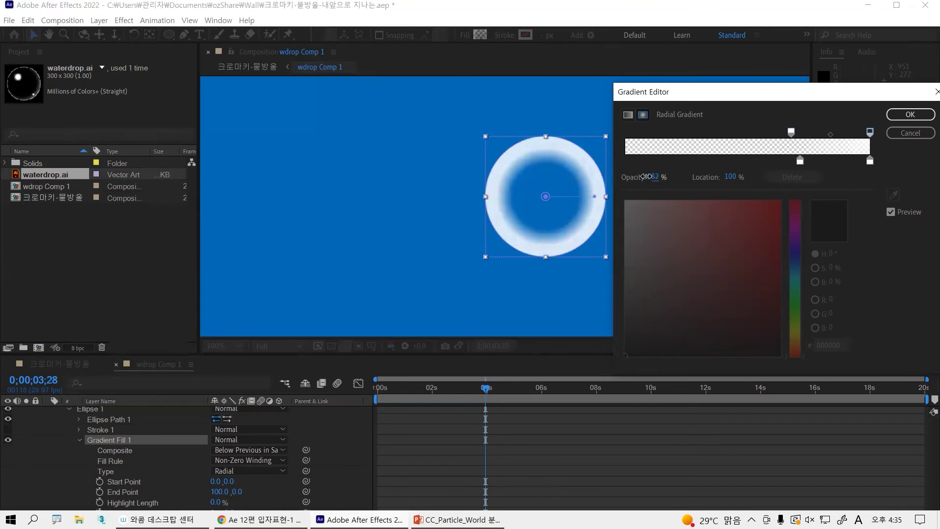
Step: Move the first color stop to 0% and the transparent opacity stop to about 82.8%
left_click(789, 133)
left_click_drag(789, 134, 625, 163)
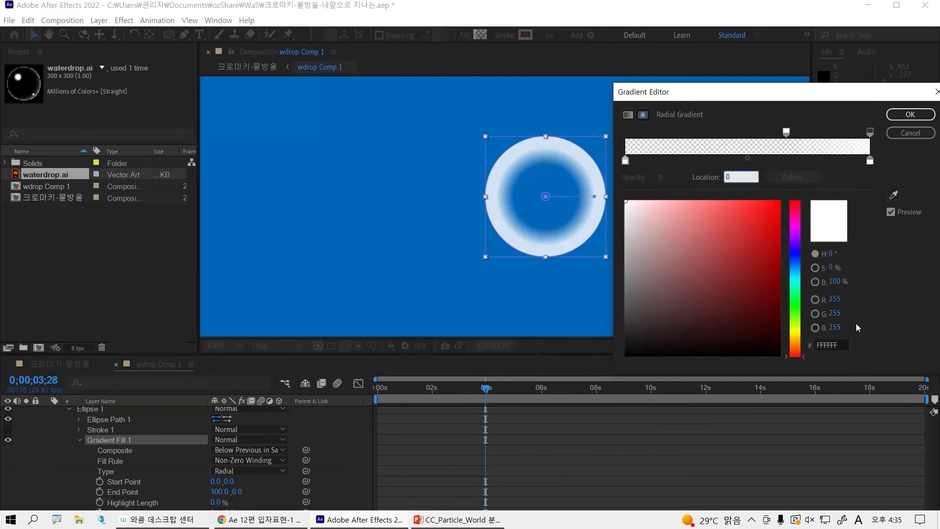
left_click_drag(786, 134, 827, 138)
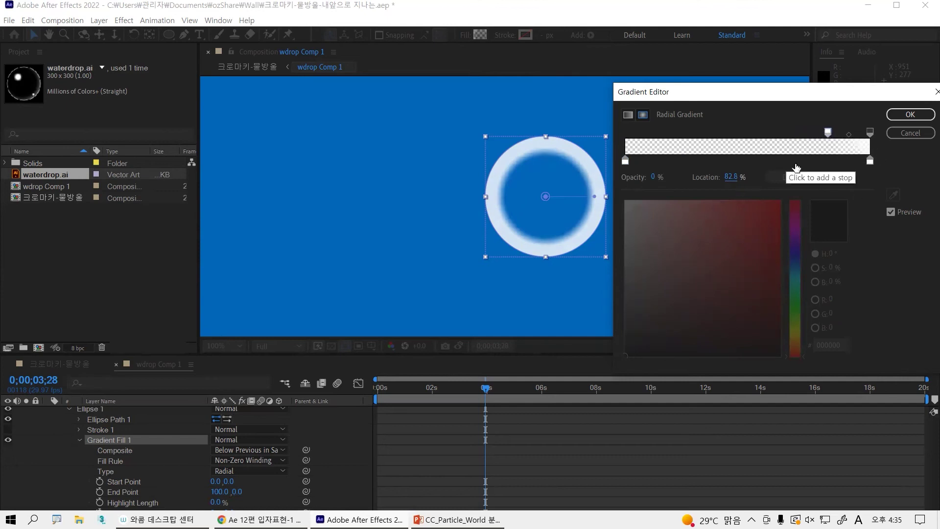
Step: Fine-tune the transparent opacity stop near the outer end, set the opacity midpoint to about 53%, and apply the gradient
left_click_drag(829, 134, 798, 141)
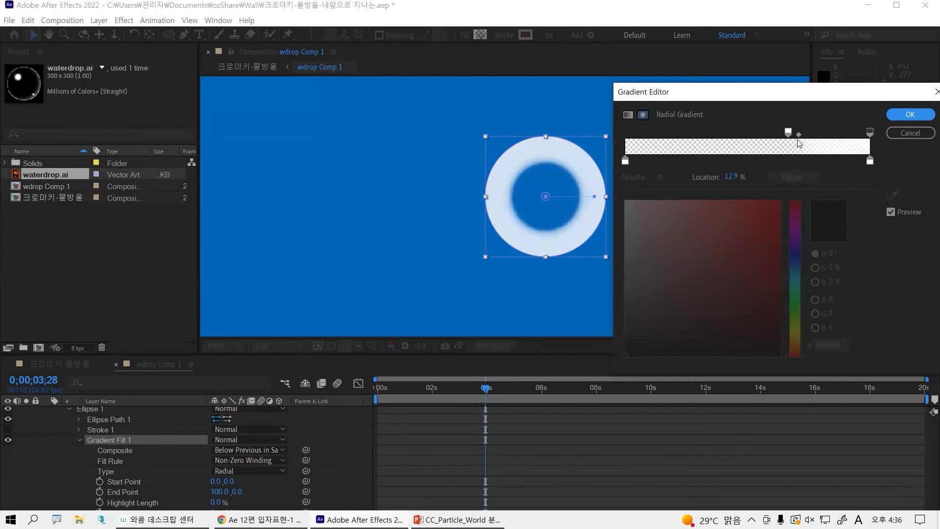
left_click(869, 131)
mouse_move(661, 182)
left_mouse_down()
mouse_move(637, 179)
mouse_move(656, 179)
left_mouse_up()
left_click_drag(789, 134, 823, 135)
left_click_drag(830, 140, 849, 138)
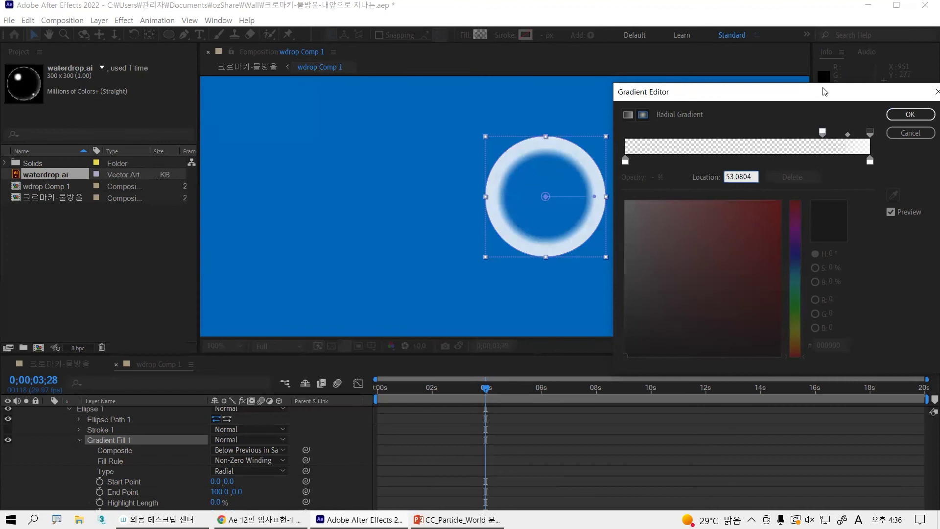
left_click_drag(824, 91, 794, 52)
left_click(880, 76)
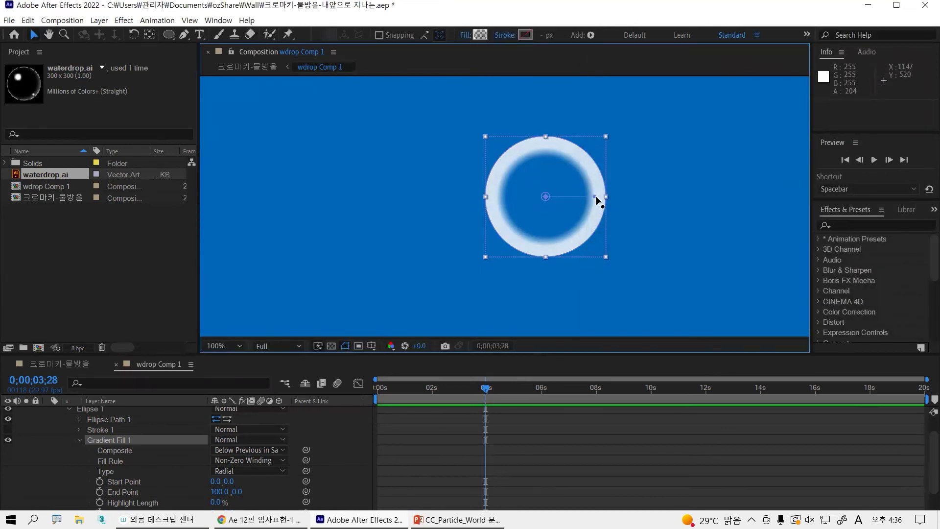
Step: Offset the gradient to start point -4, -9 and end point 105, 60, with highlight length about 10.1% and highlight angle about -189.7°
left_click_drag(595, 196, 601, 227)
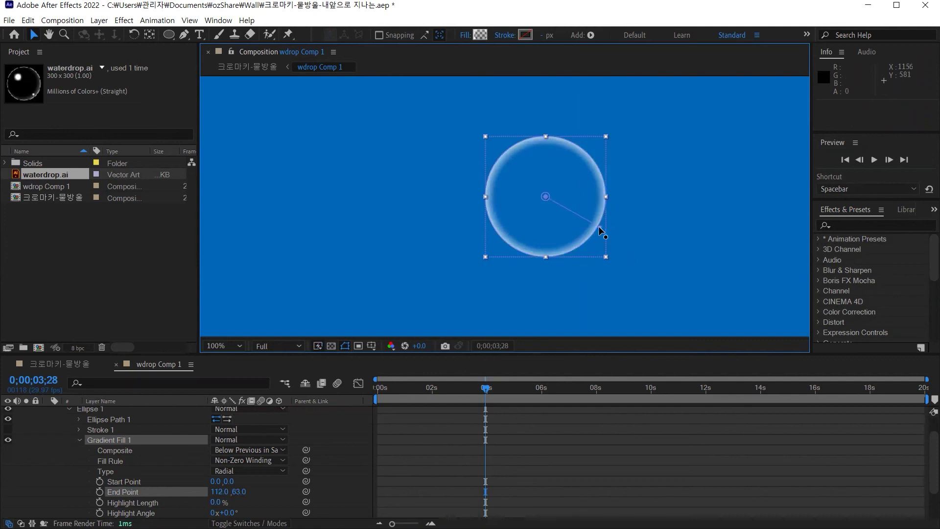
mouse_move(544, 198)
left_mouse_down()
mouse_move(541, 184)
mouse_move(527, 187)
mouse_move(553, 198)
mouse_move(543, 193)
left_mouse_up()
left_click_drag(583, 217, 592, 225)
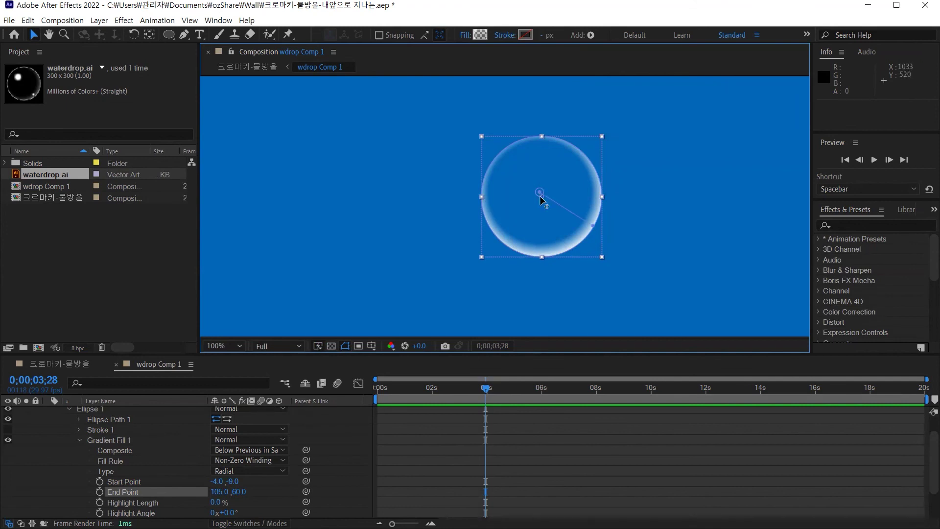
mouse_move(540, 196)
left_mouse_down()
mouse_move(532, 210)
mouse_move(548, 199)
mouse_move(539, 183)
mouse_move(526, 195)
mouse_move(535, 196)
left_mouse_up()
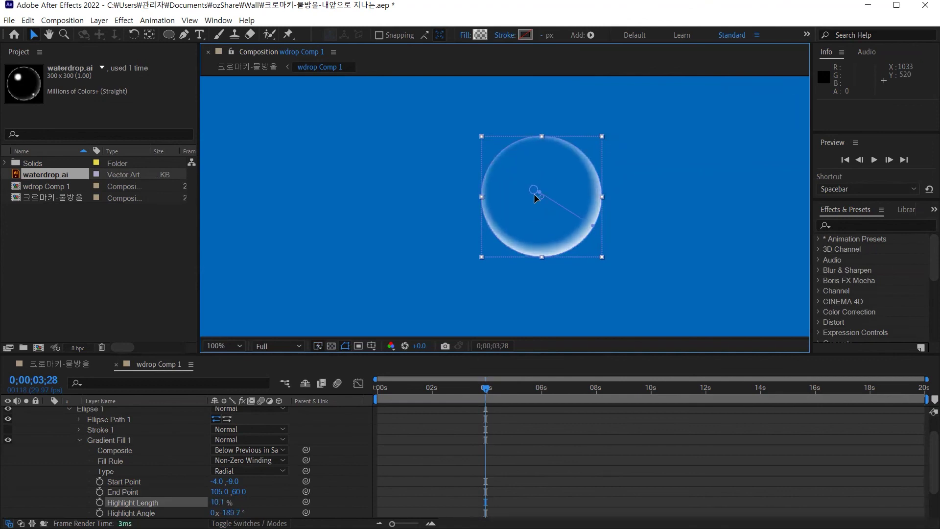
Step: Collapse the wdrop layer's properties and reselect the drop shape
left_click(629, 186)
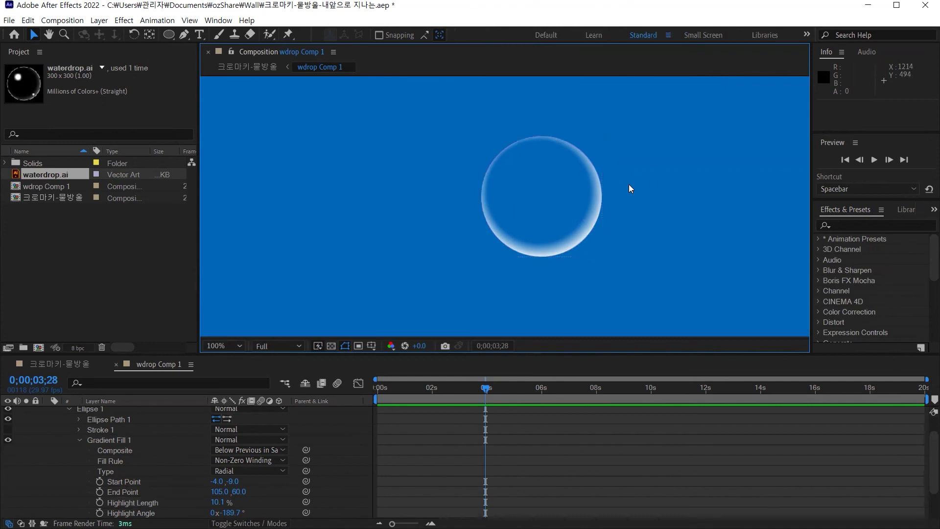
left_click(552, 186)
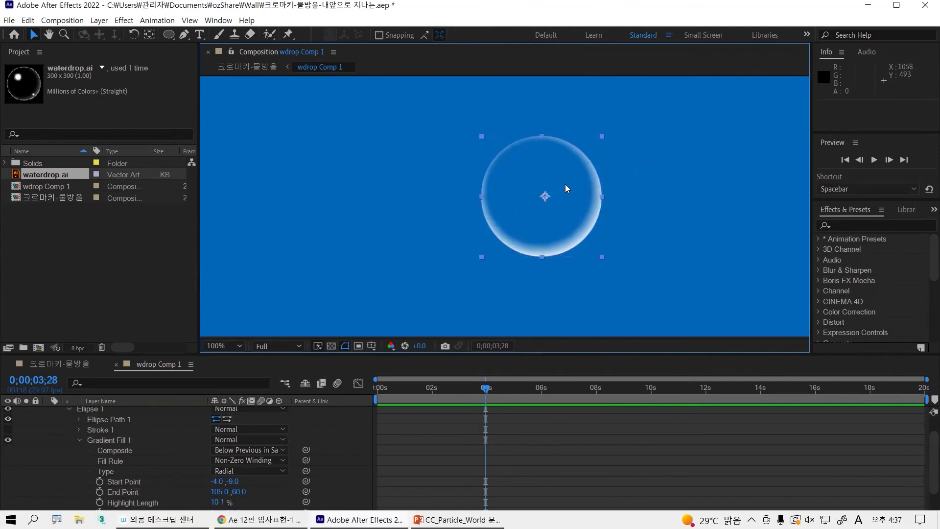
scroll(110, 425, "up", 2)
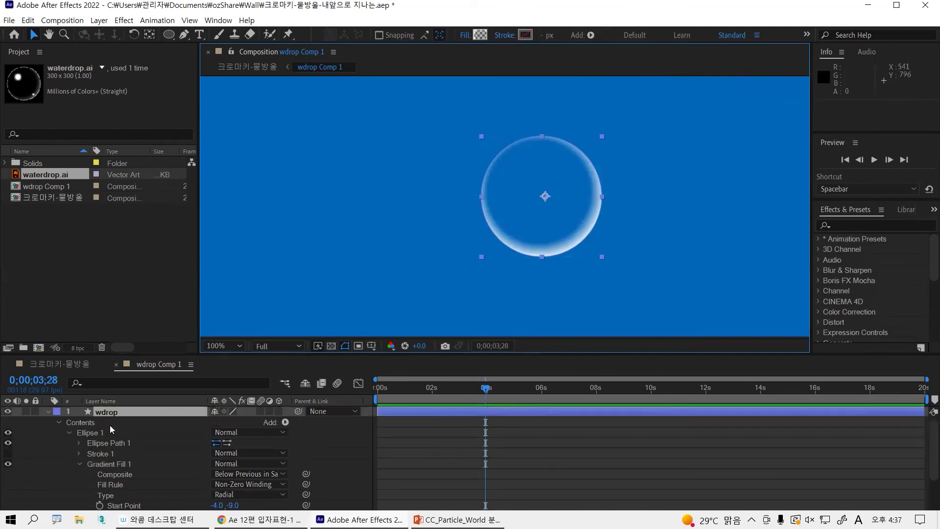
left_click(48, 411)
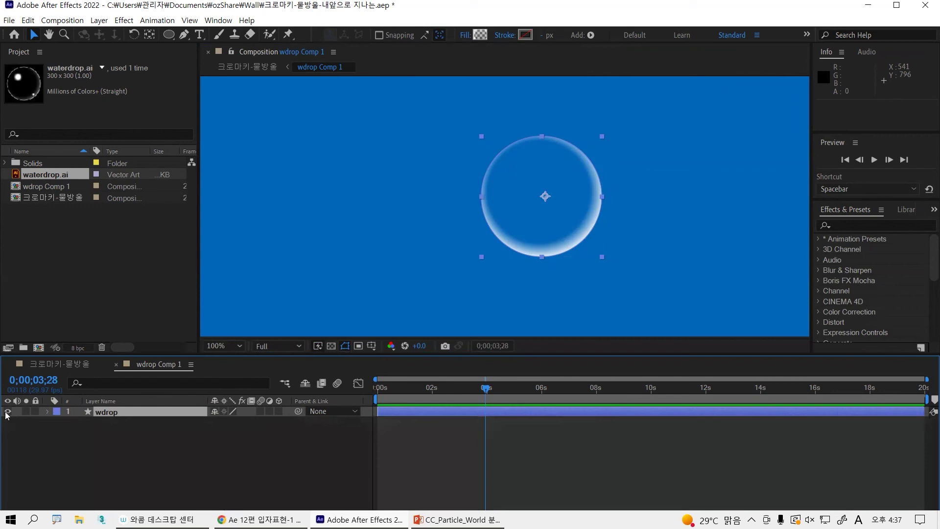
left_click(93, 448)
left_click(118, 412)
left_click(605, 219)
left_click(555, 211)
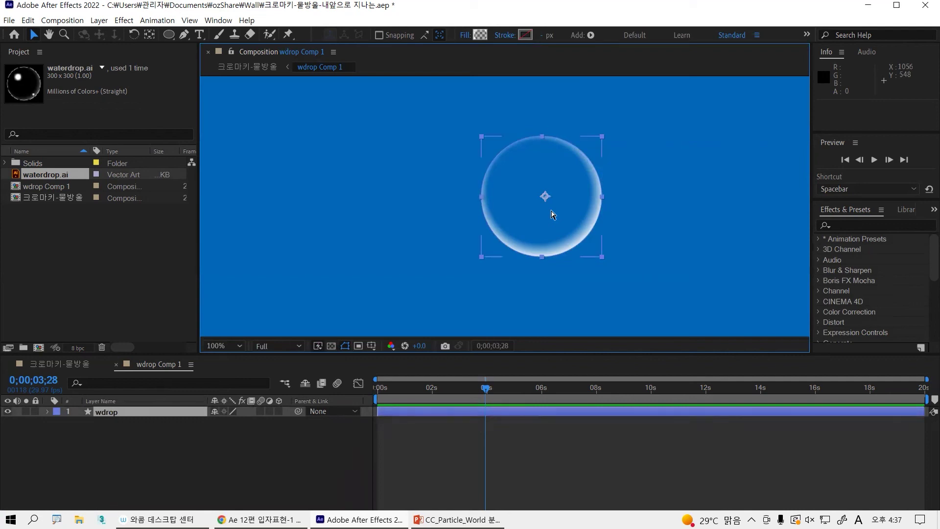
Step: Duplicate the wdrop layer, scale the copy to 48%, and move it to about 1000, 477 inside the drop's upper-left part
key("ctrl+d")
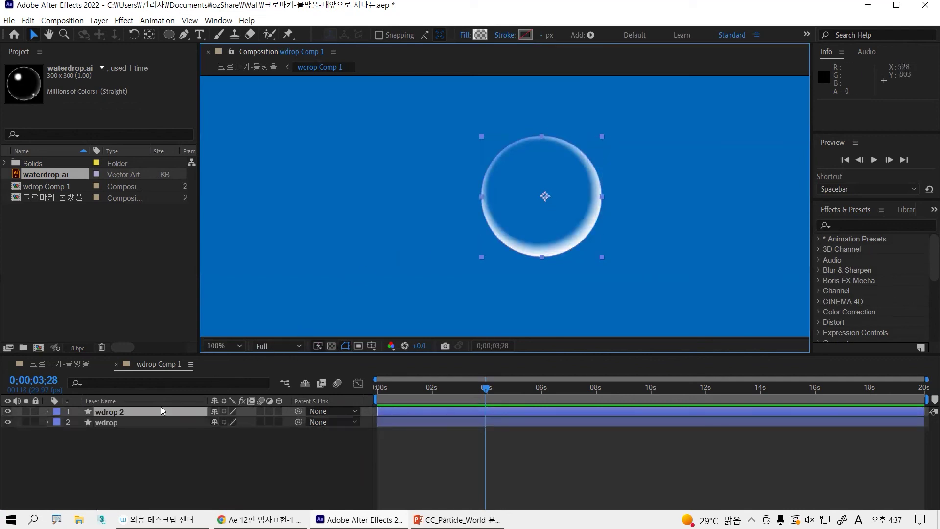
key("s")
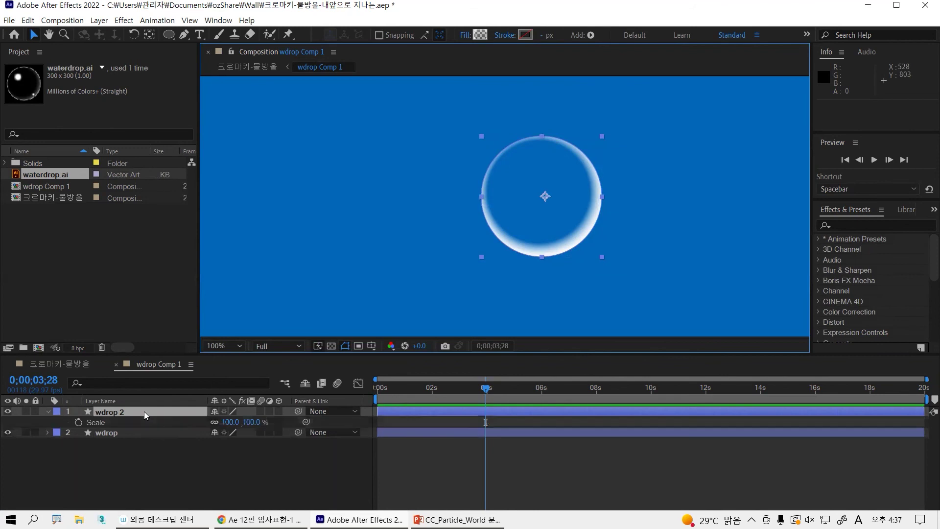
left_click_drag(229, 422, 219, 422)
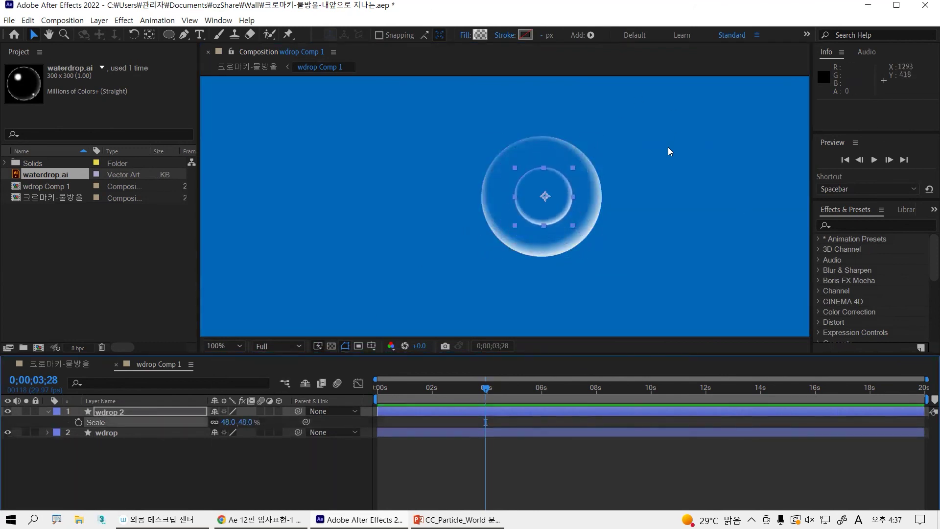
left_click_drag(556, 194, 536, 174)
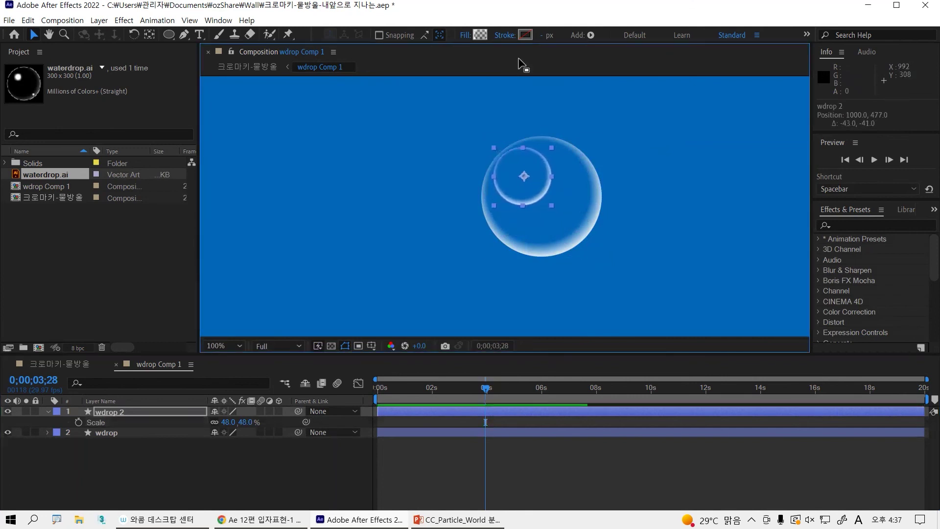
Step: Move the small circle's 80% opacity stop to 20% and its transparent stop to 69.6%, and shift the circle to about 963, 460
left_click(480, 35)
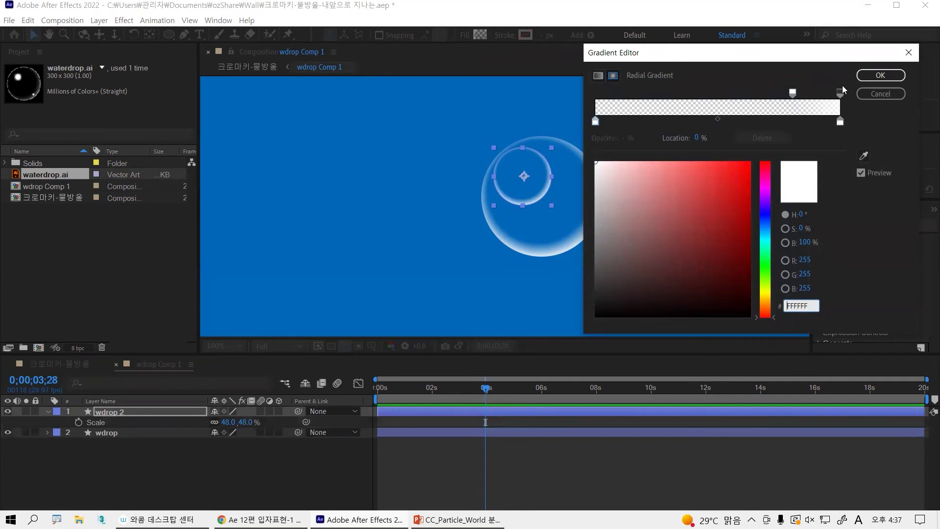
left_click_drag(840, 93, 644, 85)
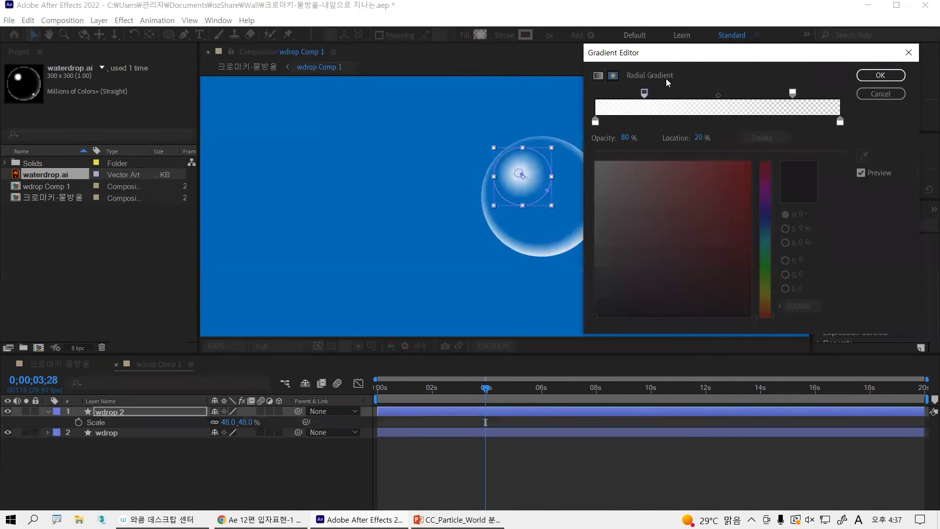
left_click_drag(792, 93, 766, 93)
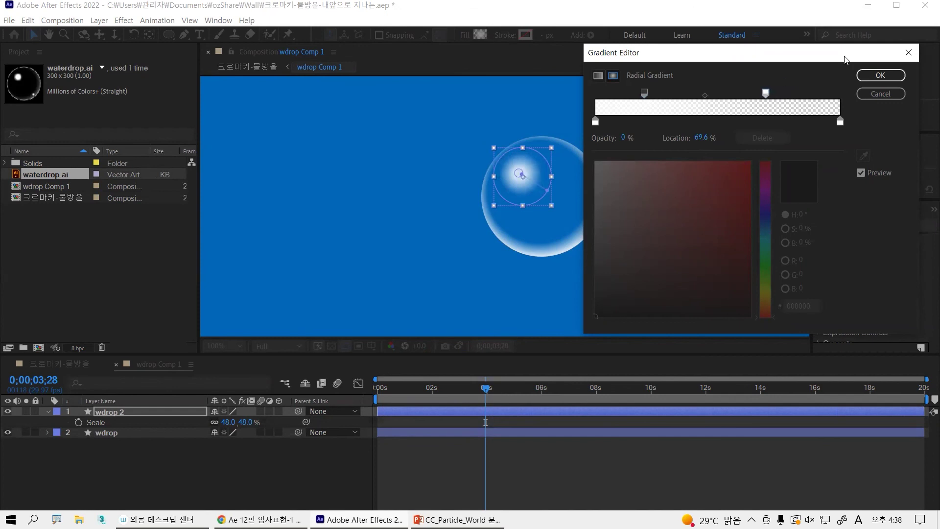
left_click(881, 76)
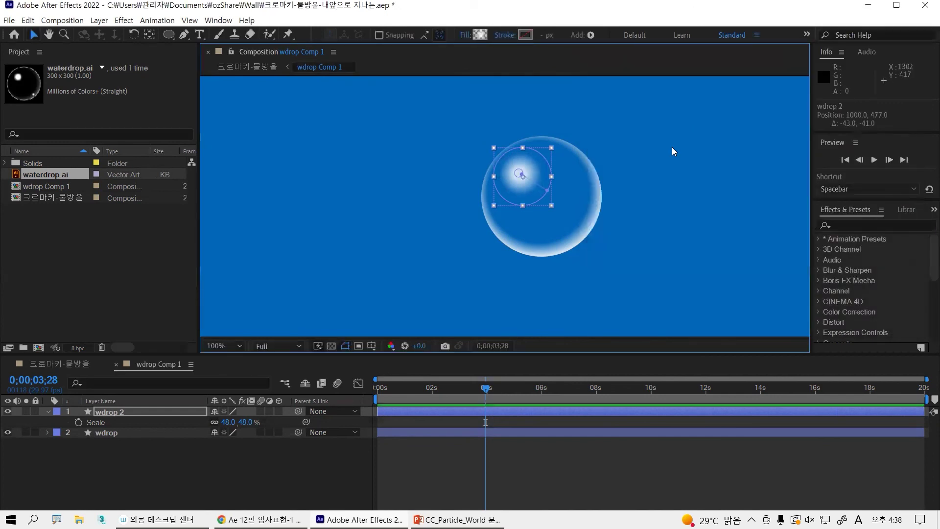
left_click_drag(532, 173, 514, 163)
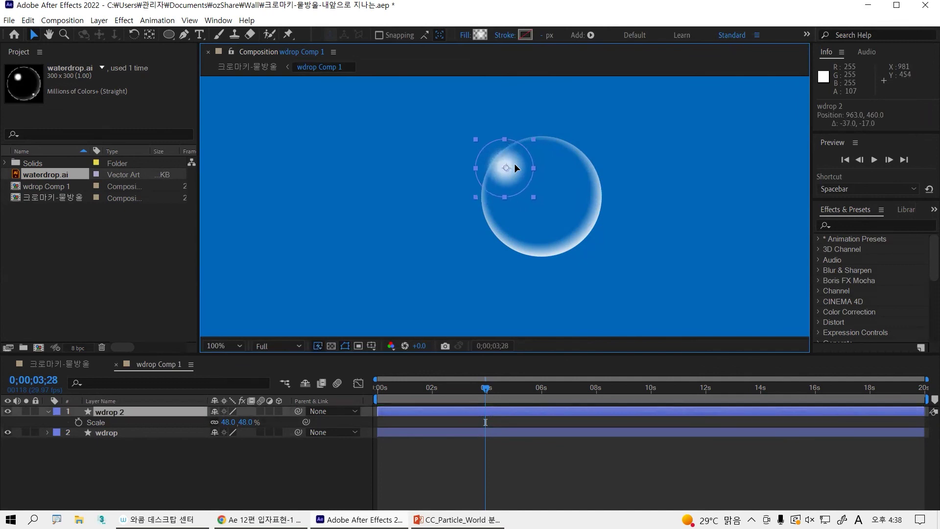
key("Return")
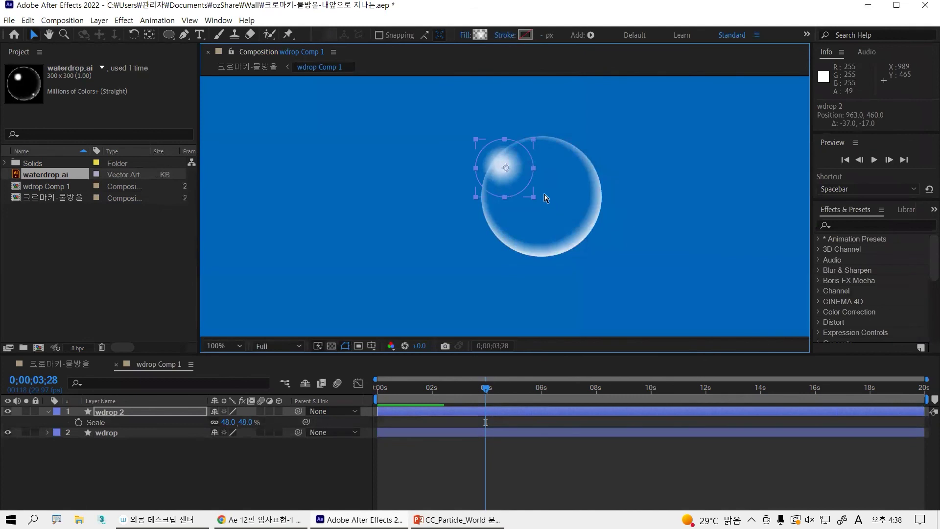
Step: Duplicate the wdrop 2 highlight, place the copy on the drop's lower-right rim at about 1114, 598, and scale it to 26%
key("ctrl+d")
left_click_drag(511, 161, 584, 230)
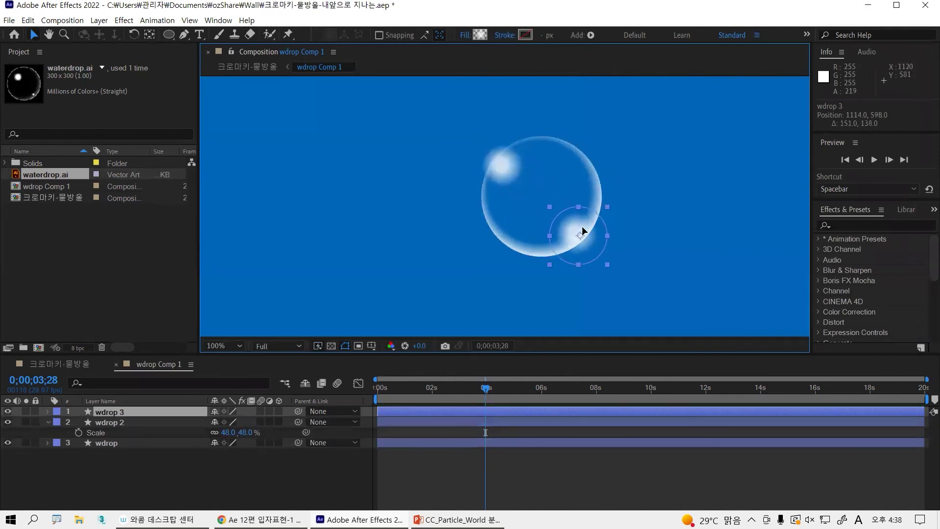
left_click(132, 410)
key("s")
left_click_drag(228, 422, 213, 416)
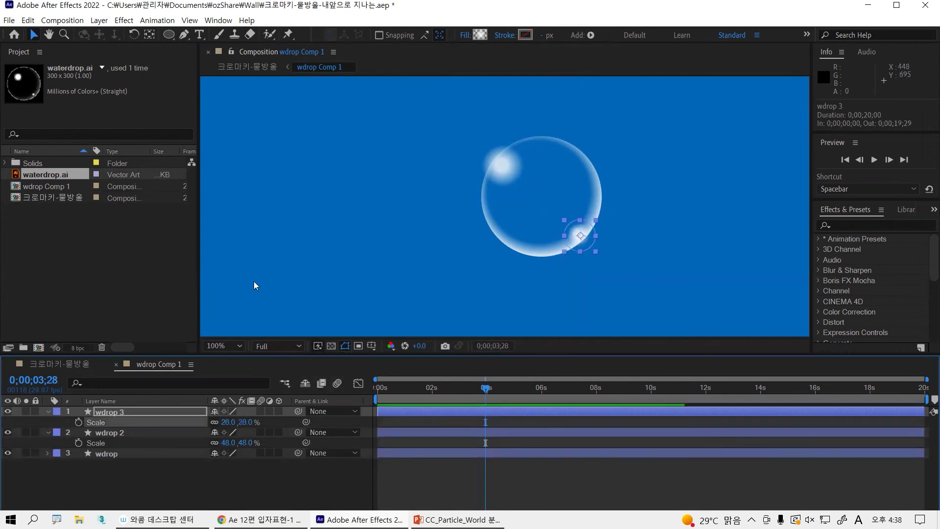
Step: Nudge the large highlight to about 954, 461 and the small highlight to about 1118, 599 on the drop's rim
left_click_drag(508, 172, 503, 171)
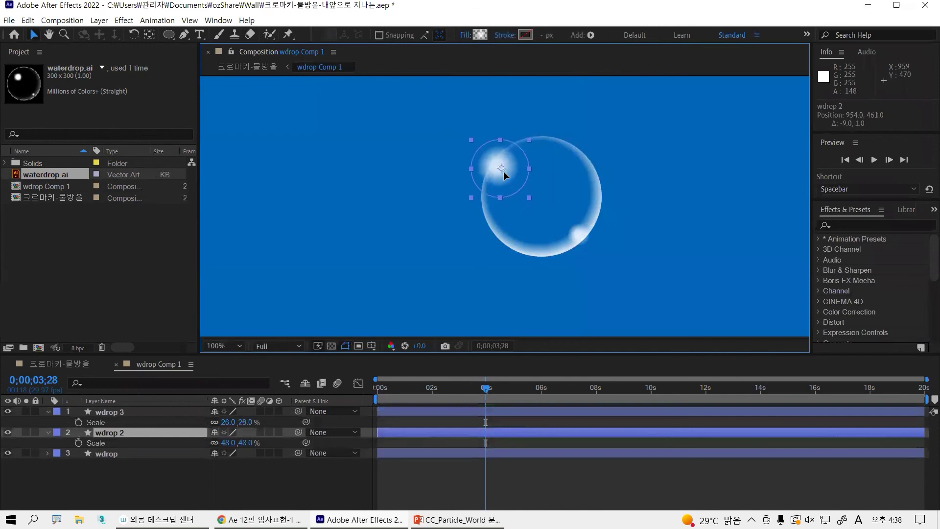
left_click(604, 243)
left_click_drag(579, 236, 581, 239)
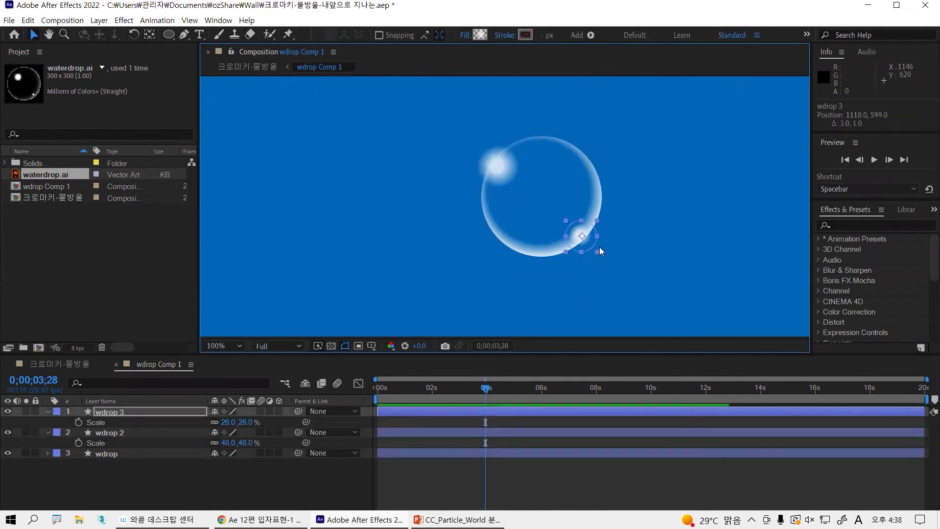
left_click(635, 286)
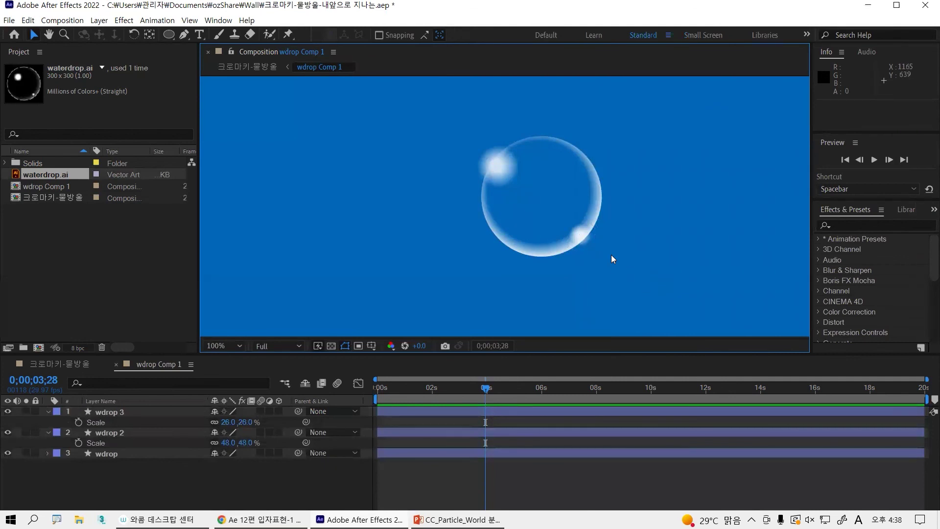
scroll(615, 253, "down", 2)
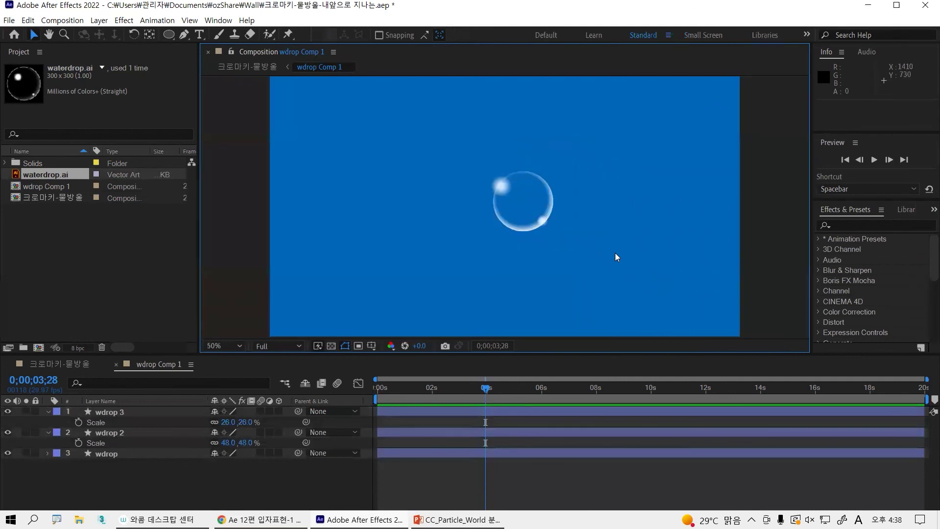
Step: Return to the 크로마키-물방울 composition, select the Pwd layer, and switch to the Effects workspace
left_click(80, 364)
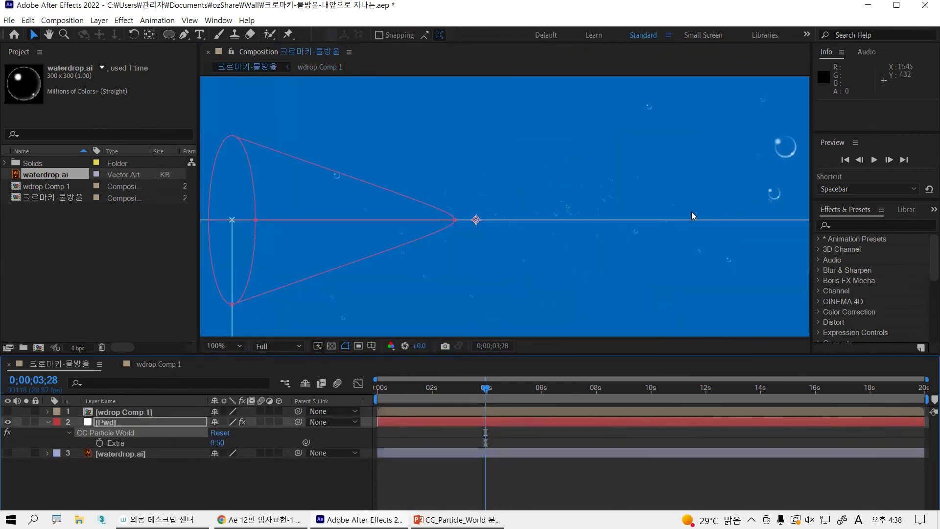
left_click(111, 420)
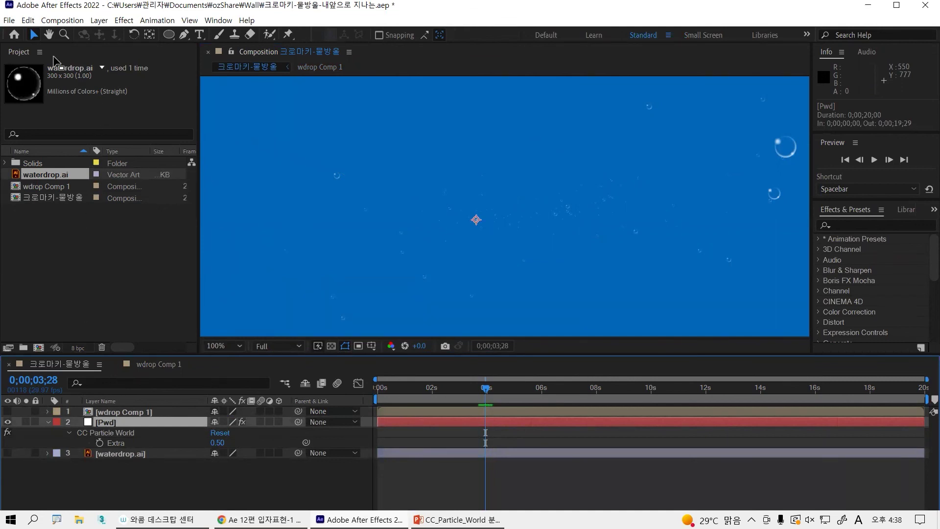
left_click(806, 35)
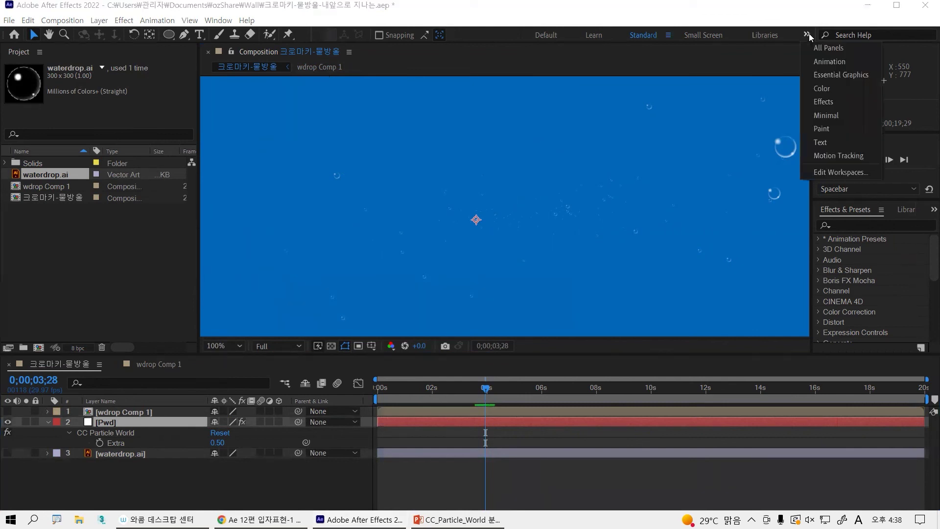
left_click(830, 104)
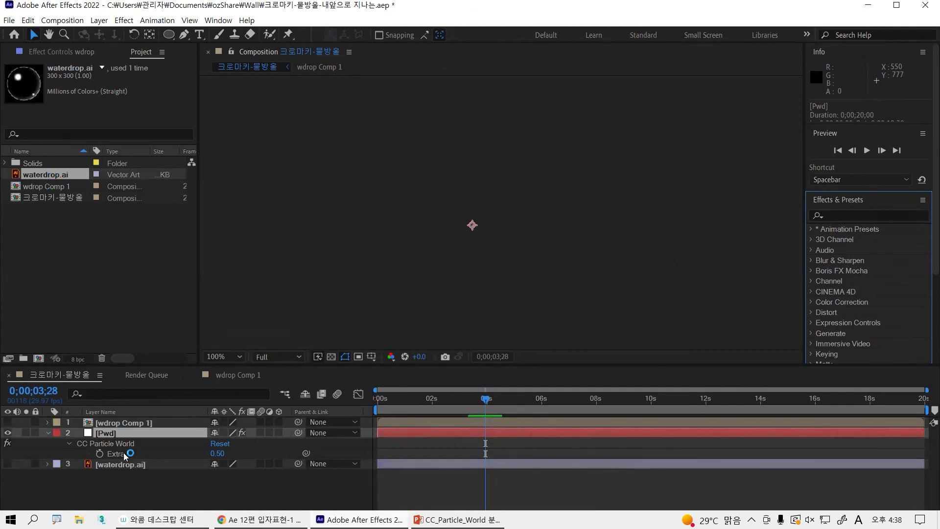
Step: Show the Pwd layer's CC Particle World effect controls and choose wdrop Comp 1 as the particle texture layer
left_click(116, 433)
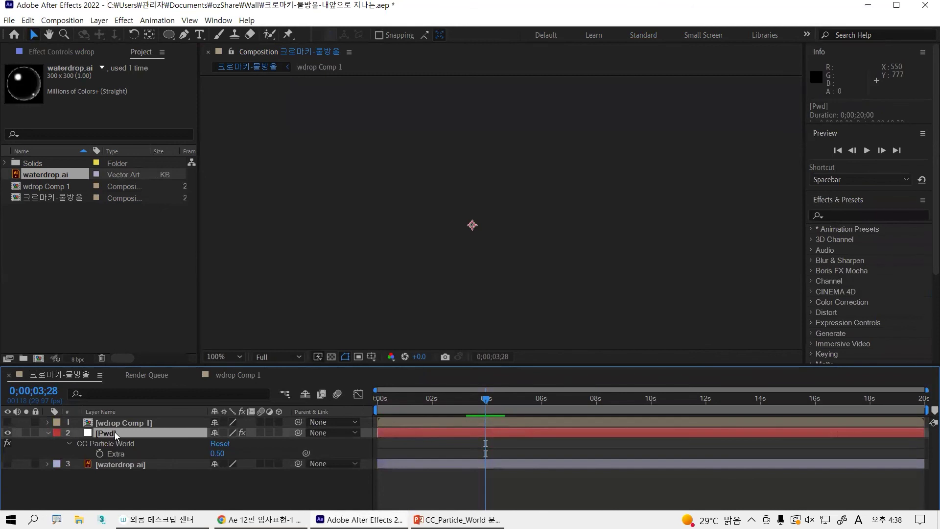
left_click(59, 51)
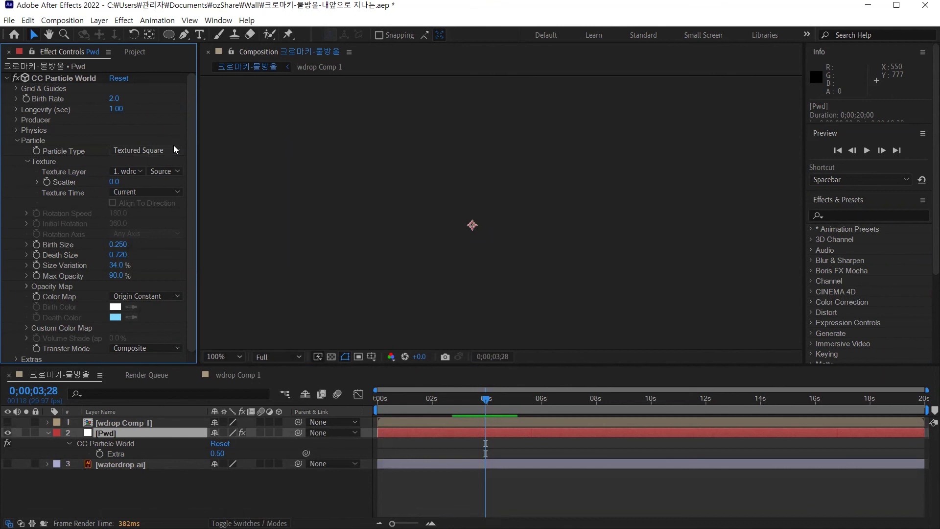
left_click(139, 172)
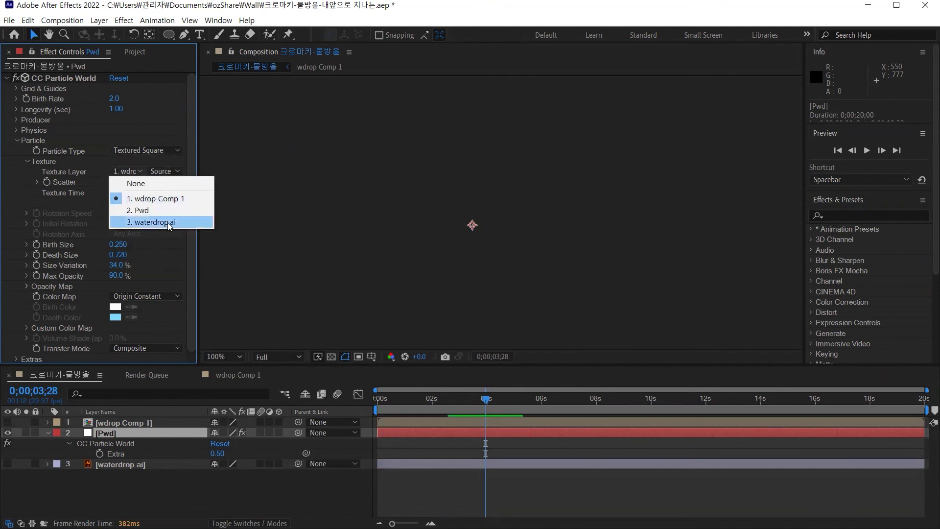
left_click(183, 199)
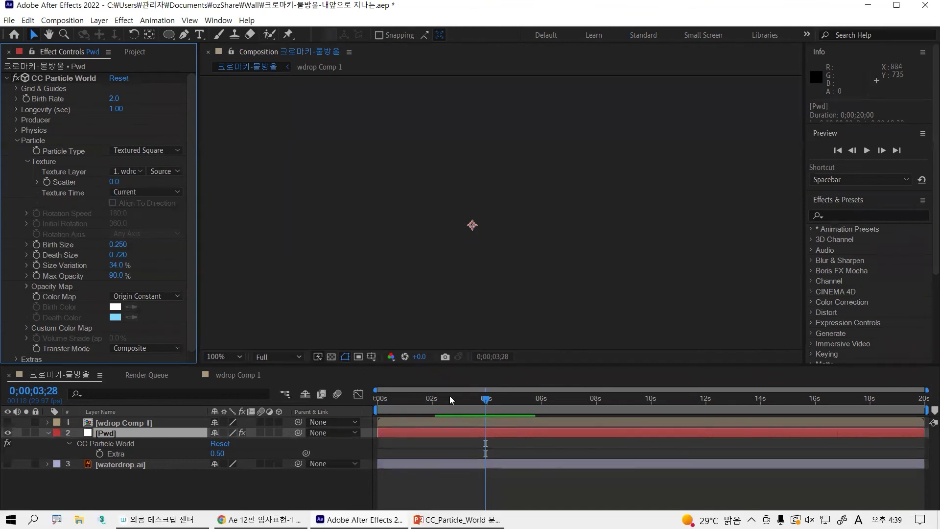
Step: Go to 0;00;03;13 and examine one of the particle drops closely at 800% magnification
mouse_move(487, 399)
left_mouse_down()
mouse_move(455, 397)
mouse_move(472, 399)
left_mouse_up()
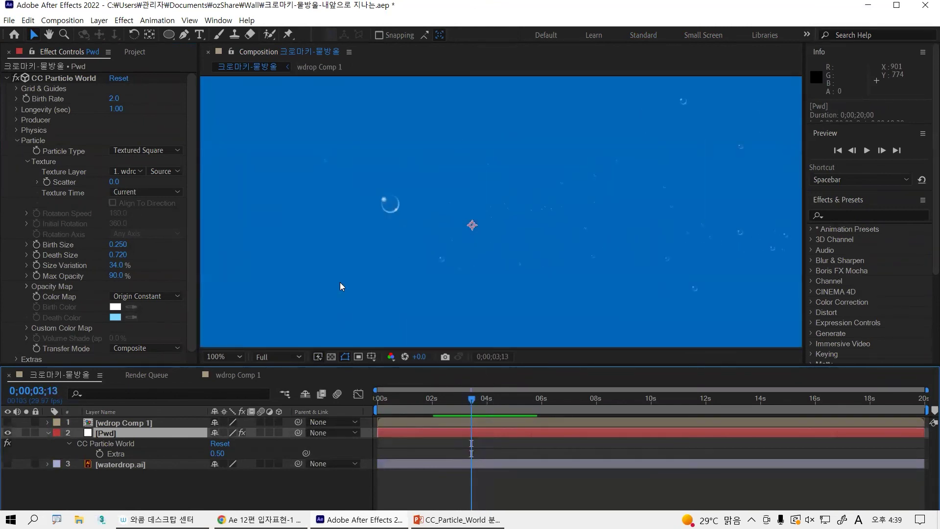
left_click_drag(316, 205, 577, 204)
scroll(491, 257, "up", 1)
scroll(504, 255, "up", 1)
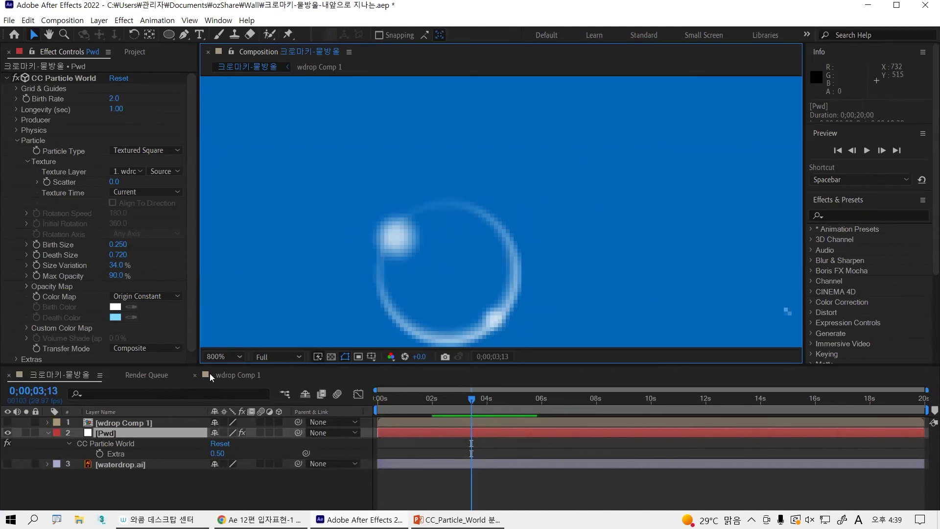
Step: Open the wdrop Comp 1 composition and check how much of its frame the drop layers occupy
left_click(228, 373)
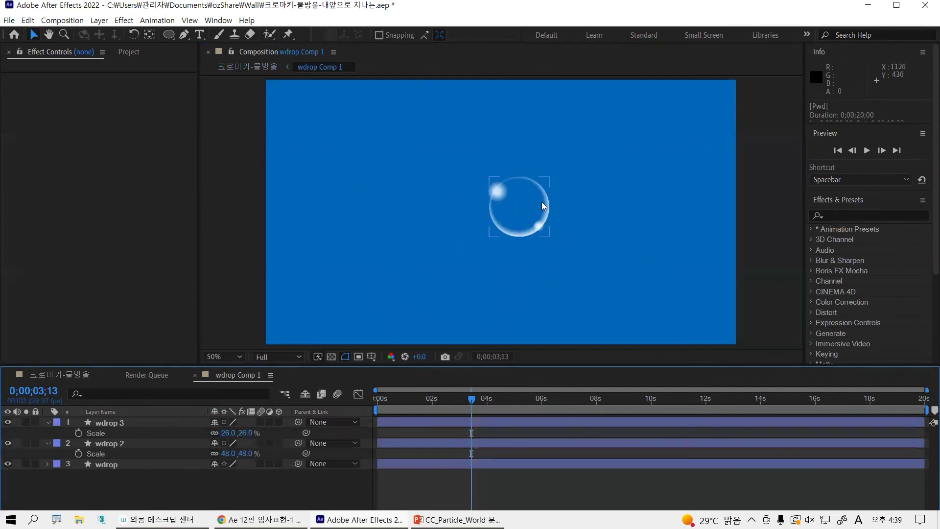
left_click(529, 196)
left_click_drag(628, 270, 437, 148)
left_click(612, 261)
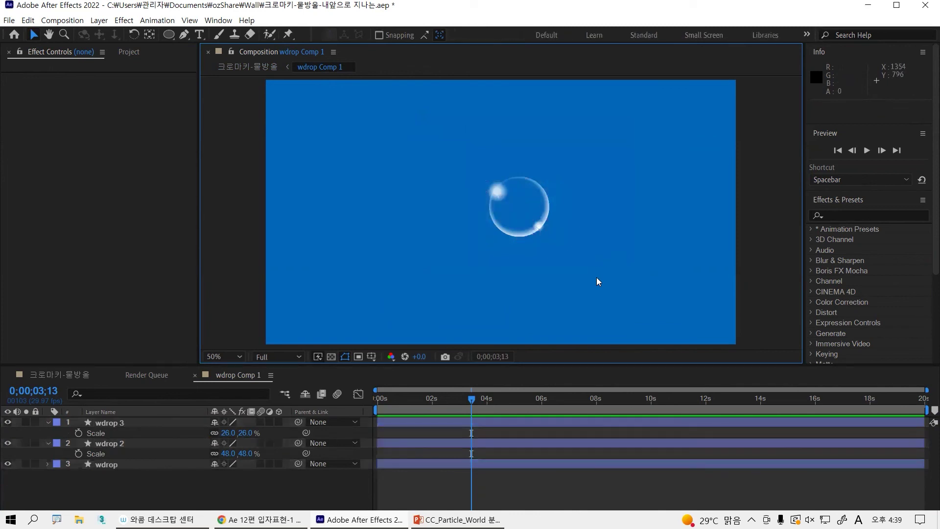
Step: Unlock the aspect ratio of wdrop Comp 1 and resize the composition to 500 × 500 px
left_click(237, 375)
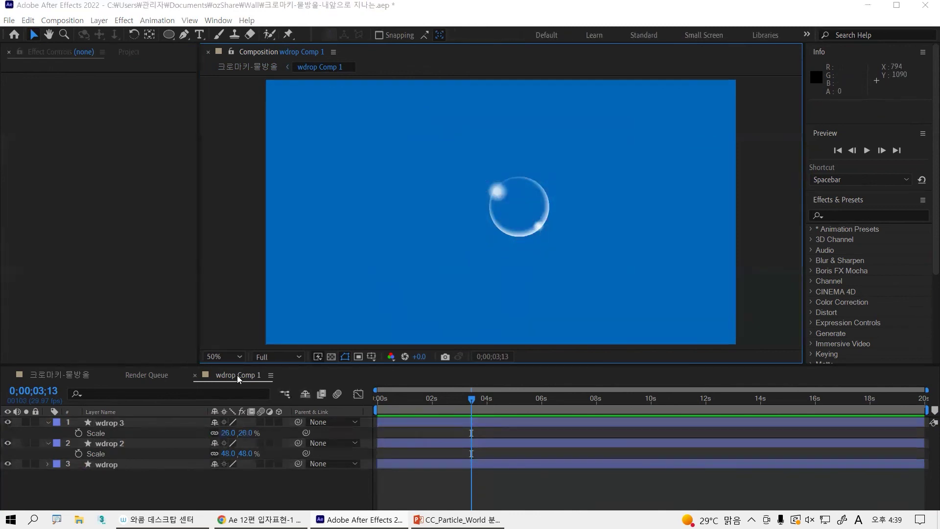
key("ctrl+k")
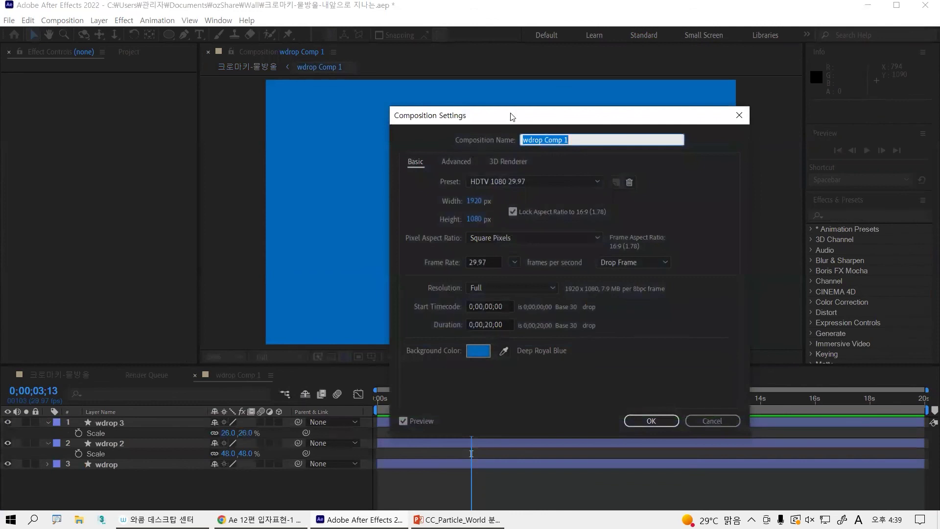
left_click_drag(511, 117, 736, 117)
left_click(738, 214)
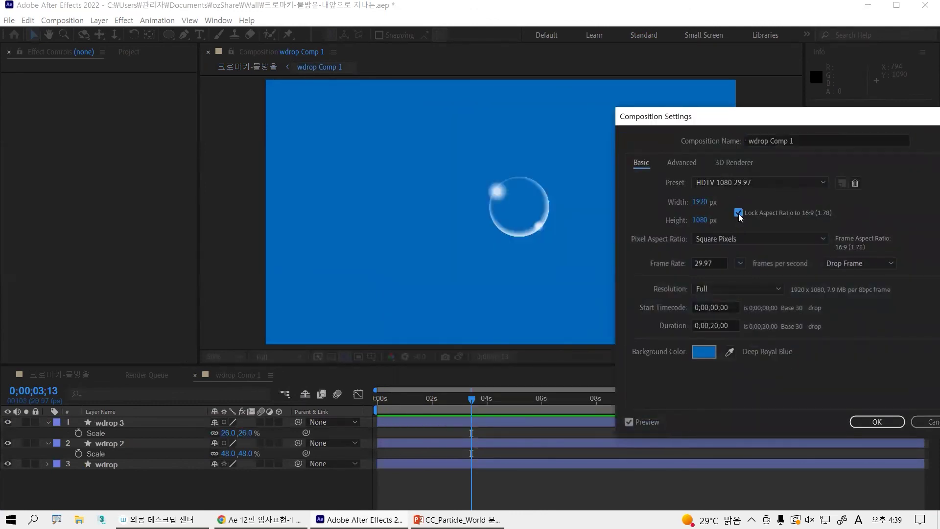
left_click(709, 203)
type("500")
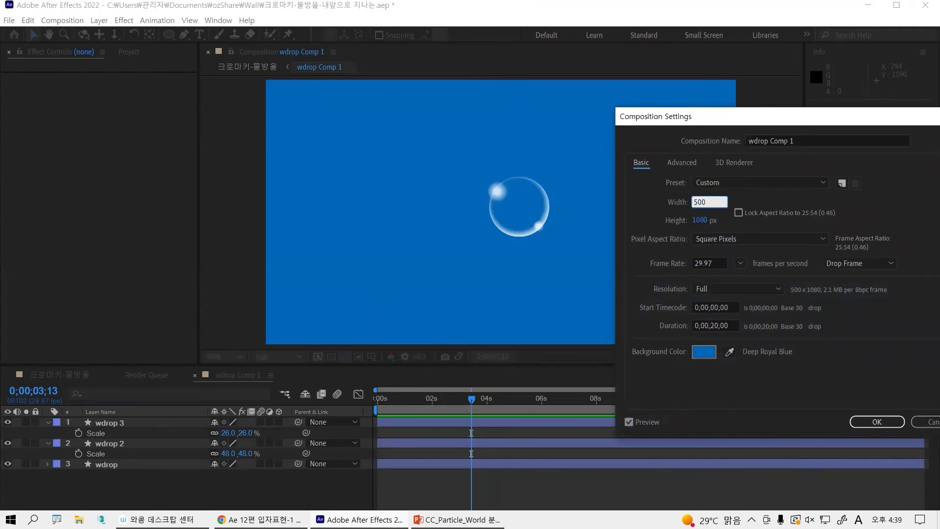
key("Tab")
type("500")
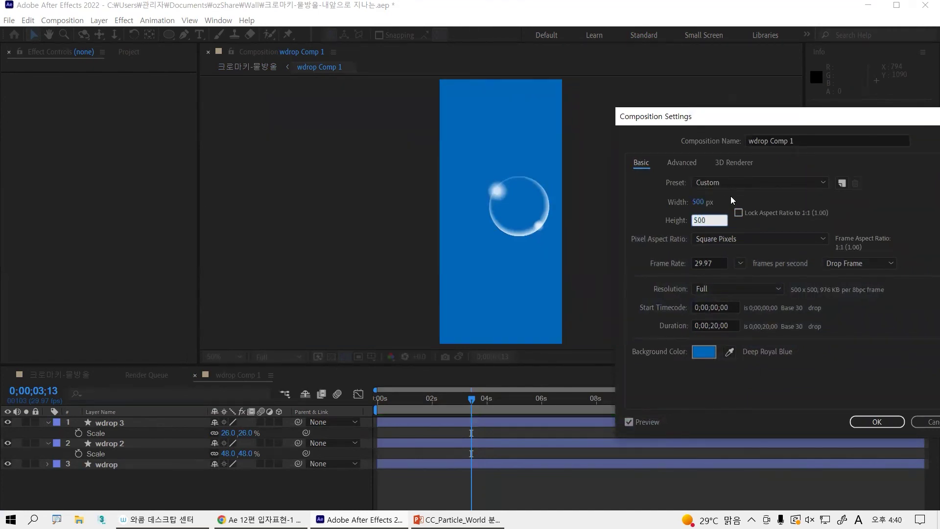
key("Return")
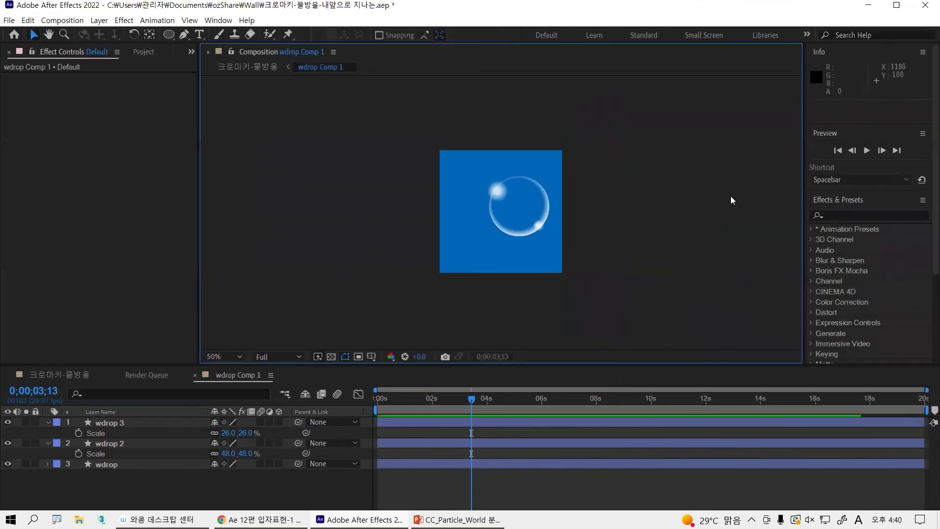
Step: Move all three drop layers together toward the frame's centre, placing wdrop at about 253, 232
left_click_drag(626, 287, 417, 123)
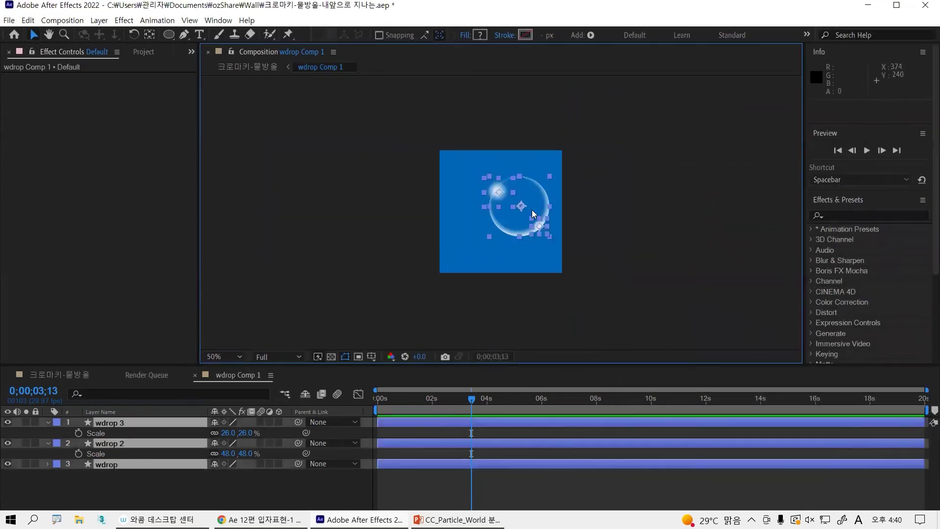
left_click_drag(517, 200, 515, 198)
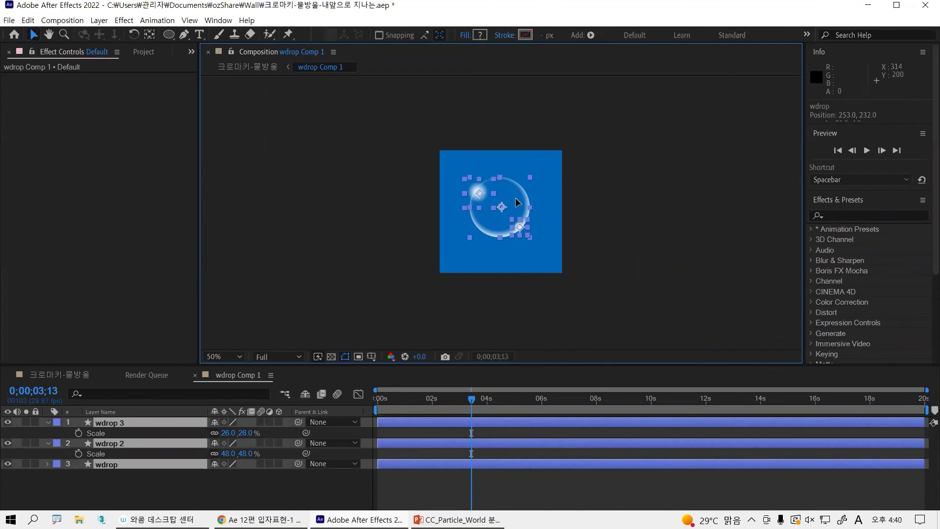
left_click(471, 300)
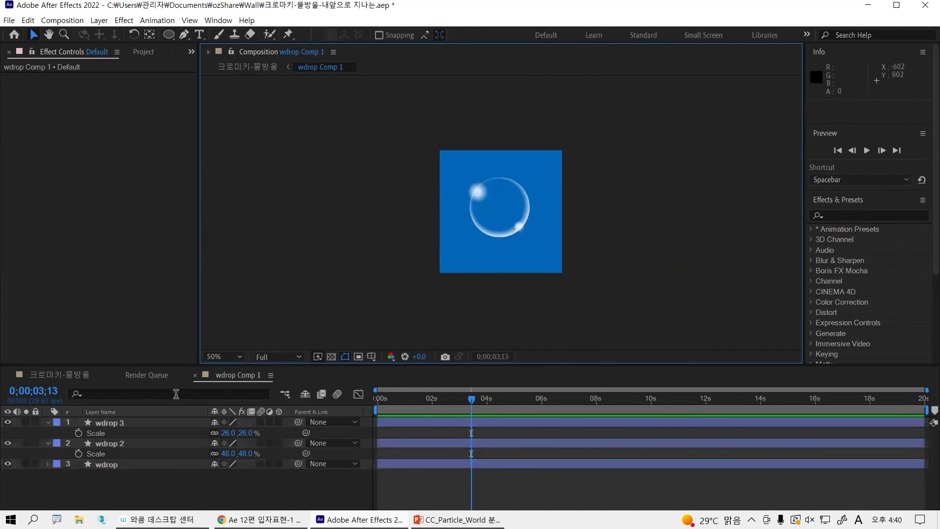
Step: Lock wdrop Comp 1's aspect ratio to 1:1 and reduce the composition to 300 × 300 px
key("ctrl+k")
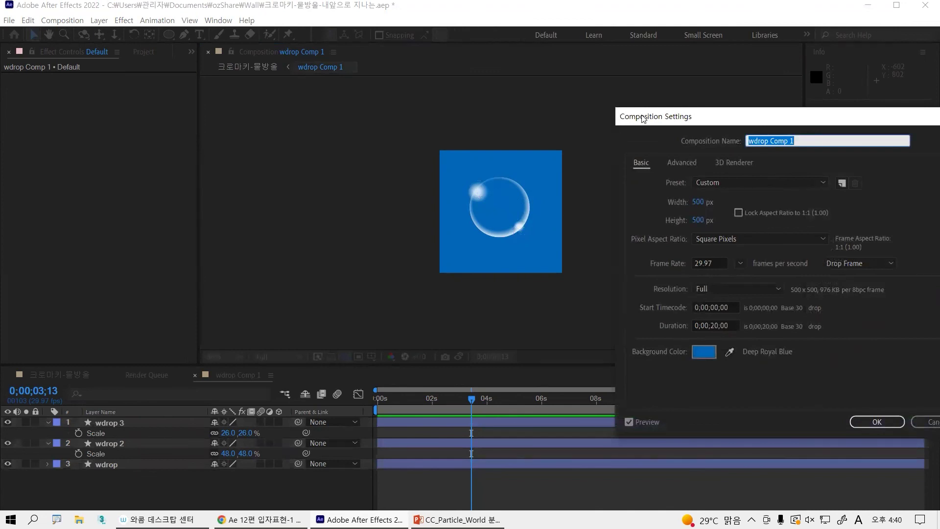
left_click_drag(642, 119, 599, 107)
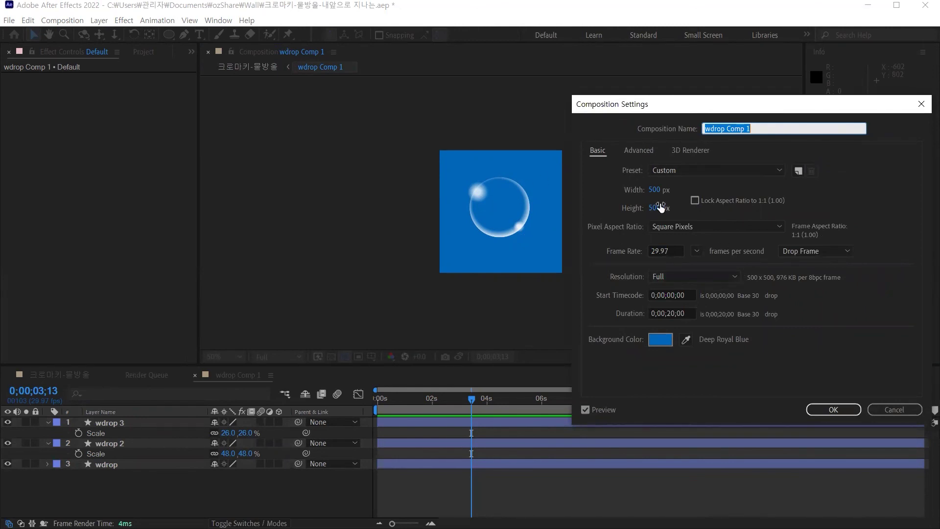
left_click(695, 200)
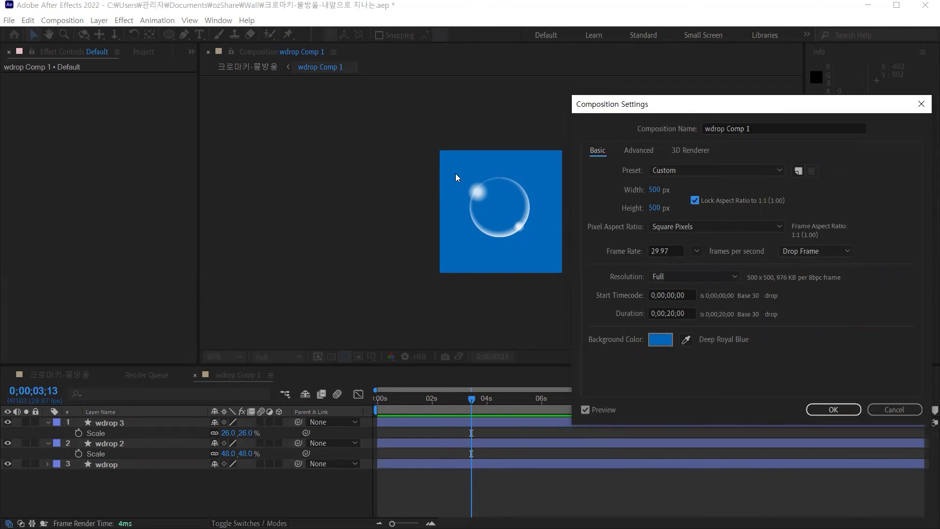
mouse_move(652, 191)
left_mouse_down()
mouse_move(619, 188)
mouse_move(655, 187)
mouse_move(627, 188)
mouse_move(652, 189)
mouse_move(642, 189)
left_mouse_up()
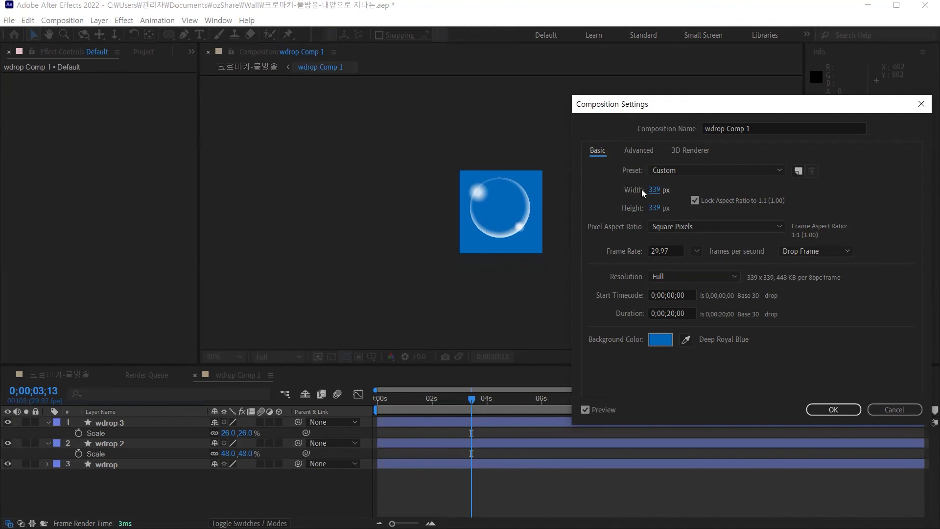
left_click(667, 189)
type("300")
key("Return")
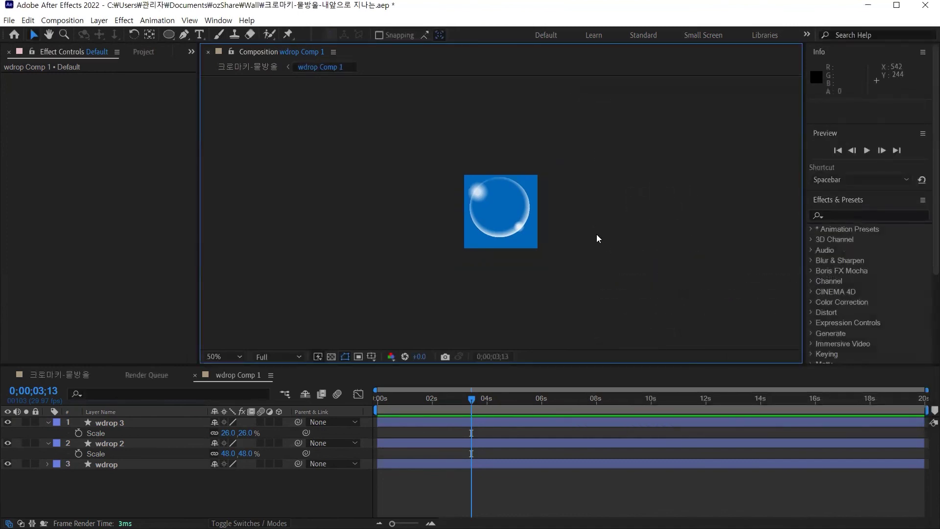
Step: Shift all three drop layers together so the drop and its highlights sit centred in the square frame
key("ctrl+a")
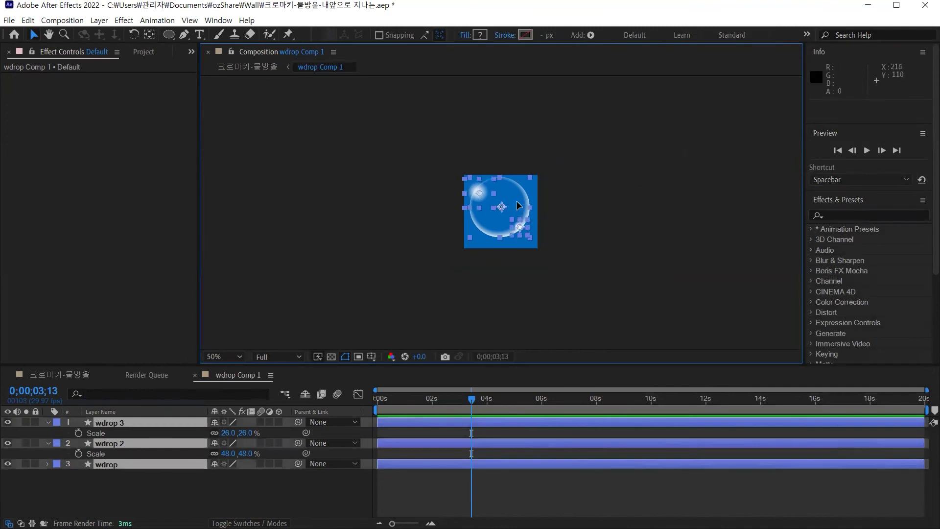
left_click_drag(522, 210, 524, 211)
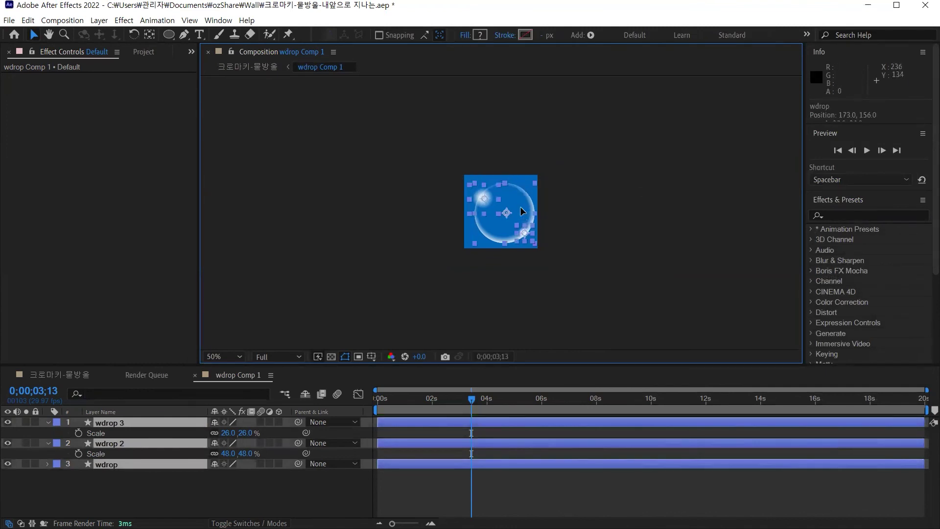
left_click(588, 208)
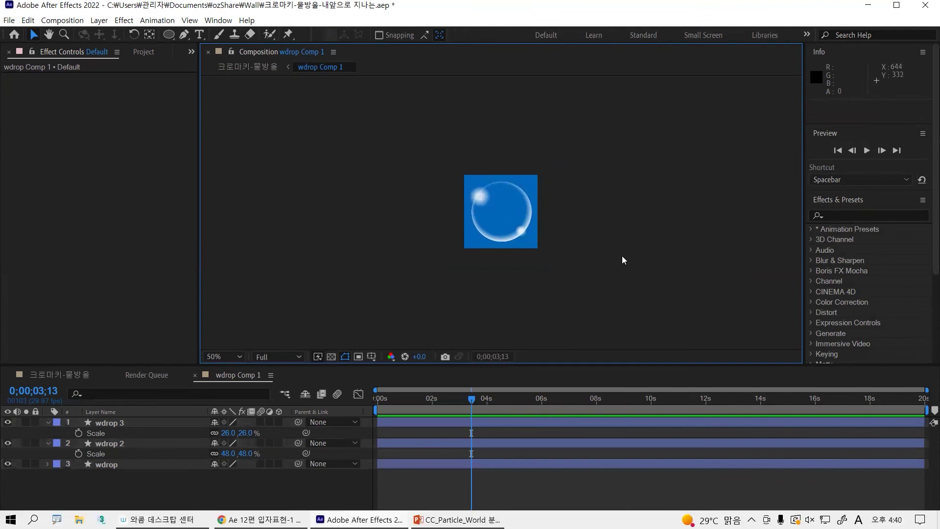
key("period")
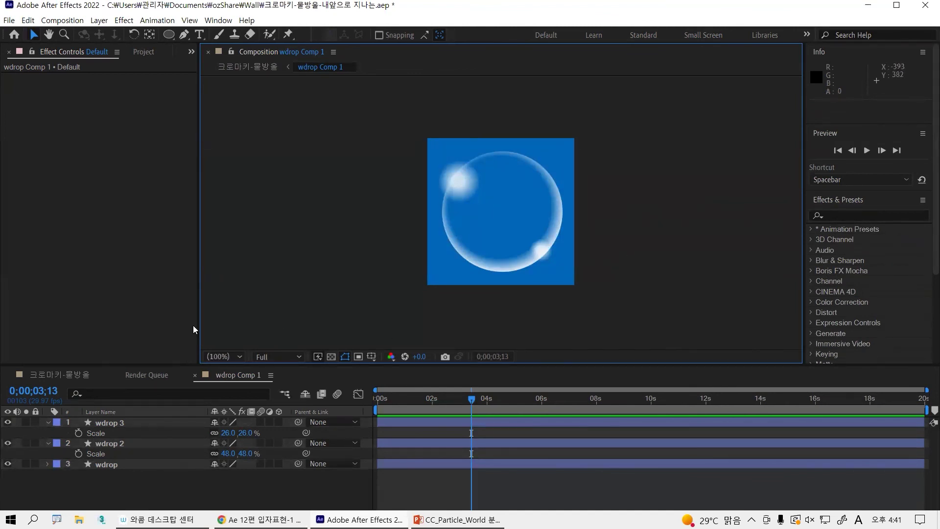
Step: Return to the 크로마키-물방울 composition, fit it in the view, and delete the waterdrop.ai layer
left_click(70, 373)
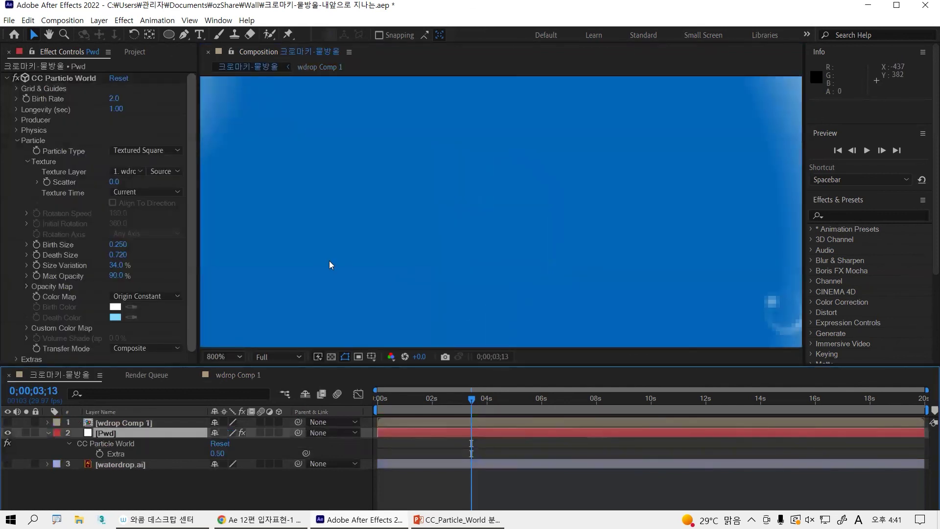
key("shift+slash")
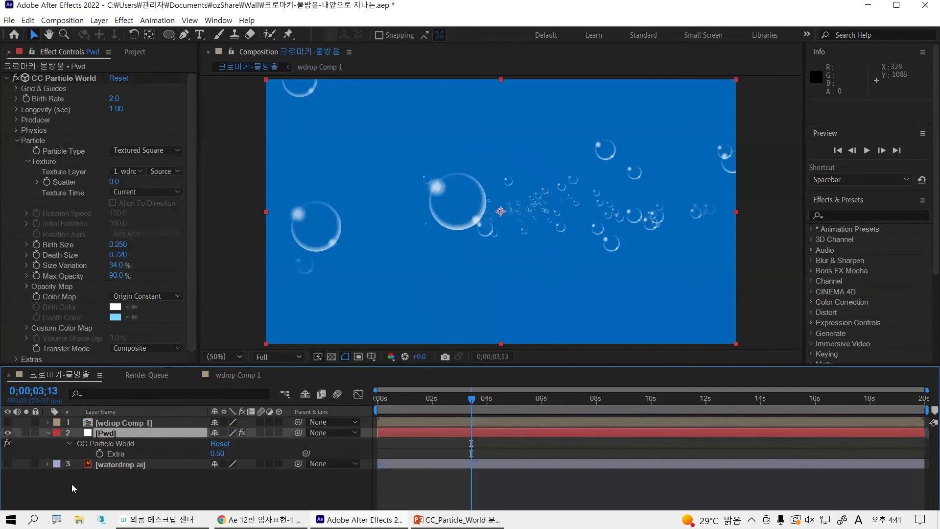
left_click(111, 465)
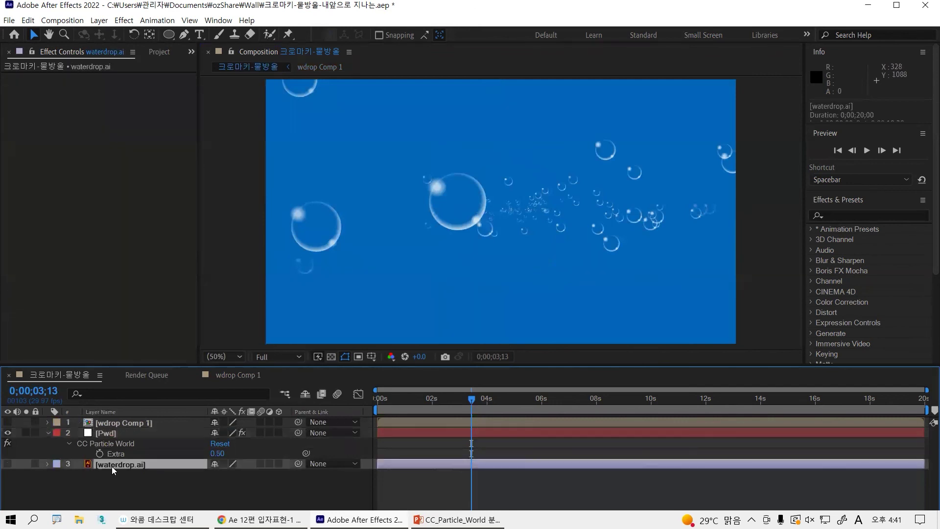
key("Delete")
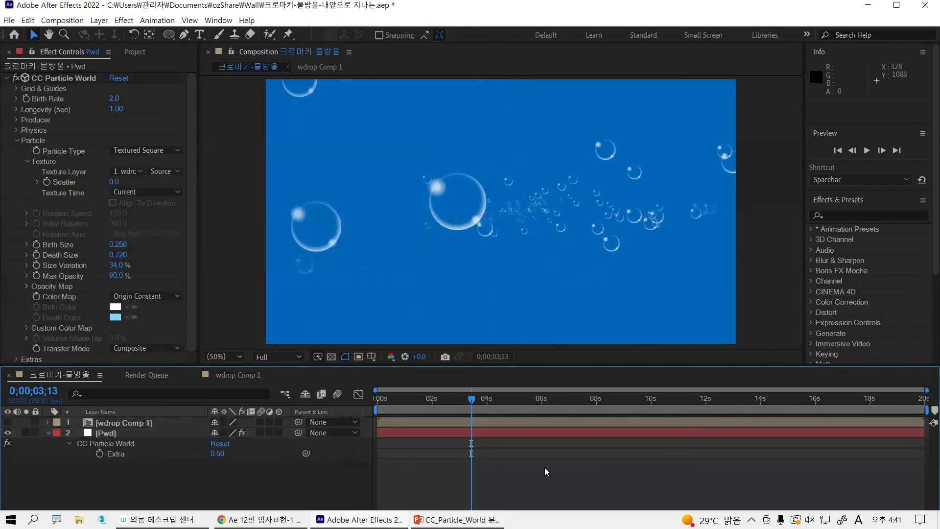
Step: Go to 0;00;00;25 and delete the waterdrop.ai footage from the project
left_click_drag(474, 401, 401, 388)
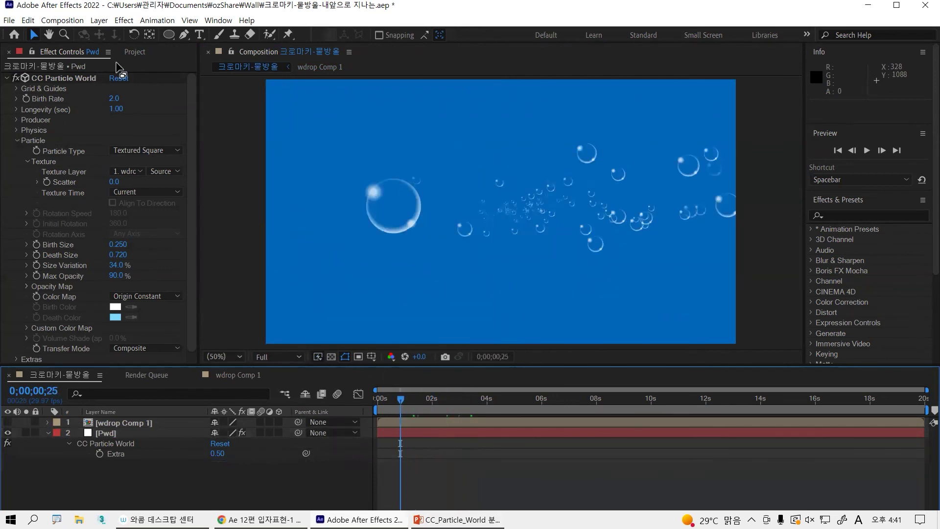
left_click(135, 52)
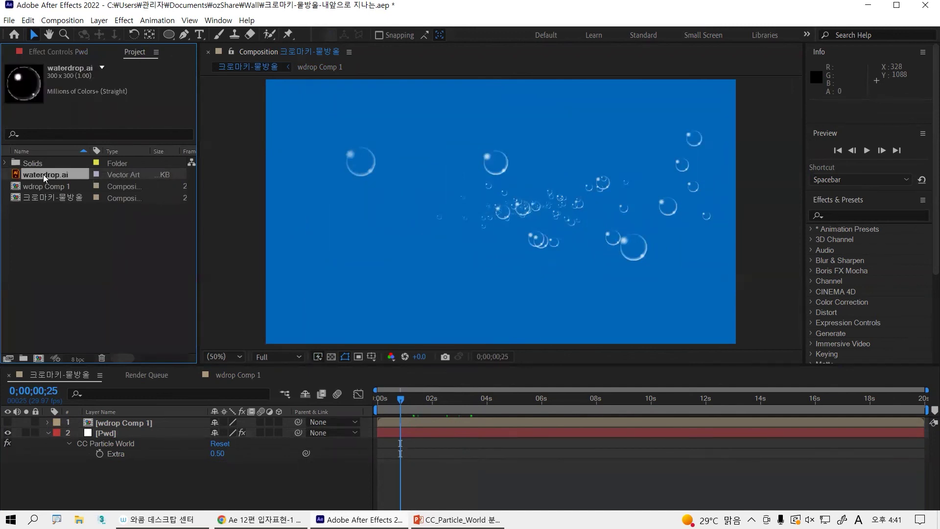
key("Delete")
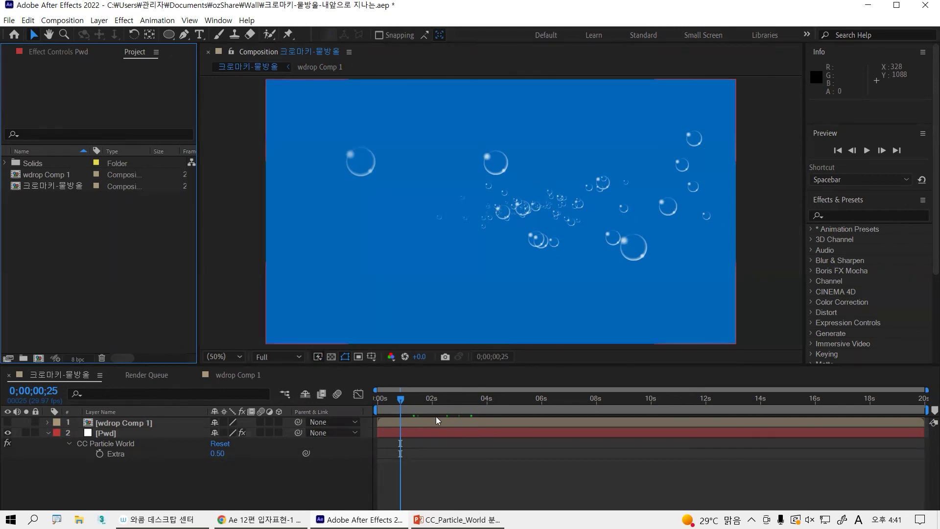
Step: Preview the particle animation from 0;00;00;00
left_click_drag(401, 400, 365, 399)
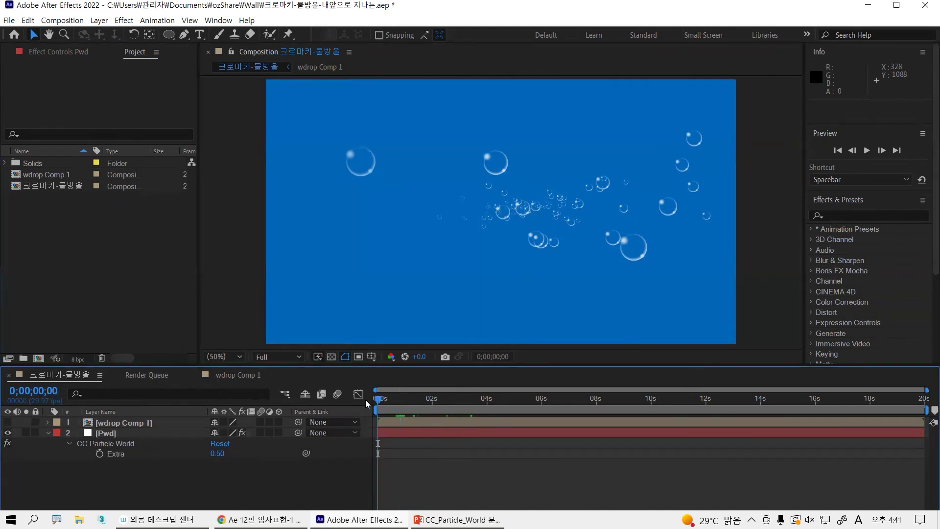
key("space")
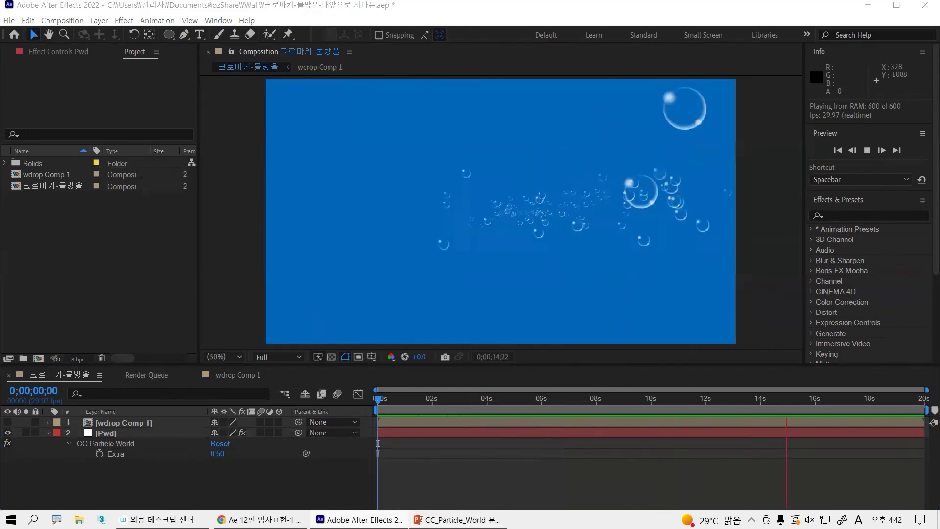
Step: Switch to the CC_Particle_World 분석 presentation in PowerPoint, show slide 1, and select its note text with the values 0.5 and 2.0
key("alt+Tab")
left_click(87, 134)
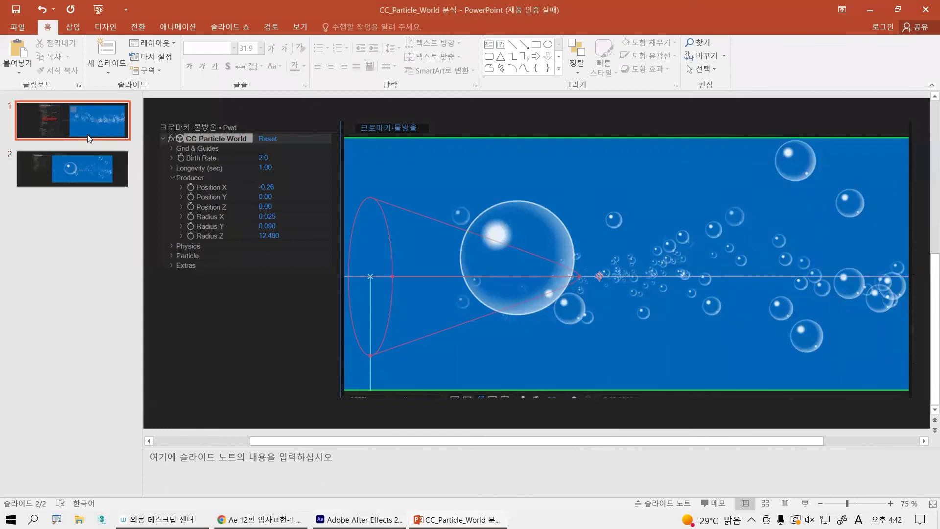
left_click_drag(212, 461, 93, 445)
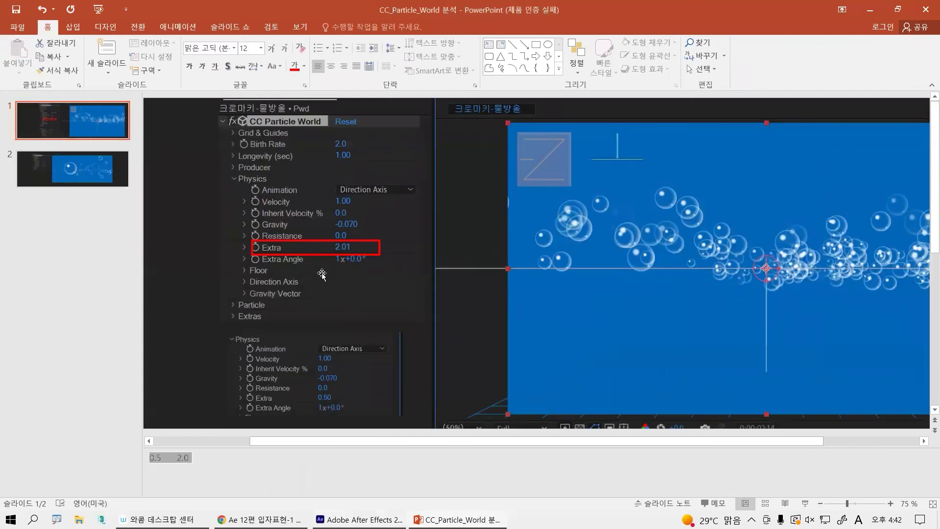